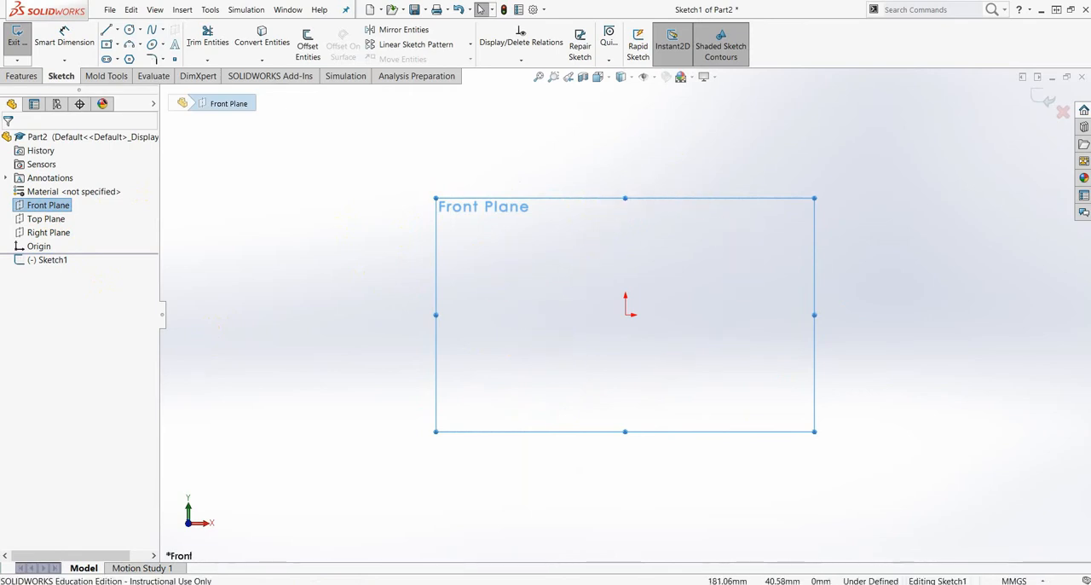
- Consult the reference drawing and sketch a vertical centerline through the origin, starting about 47 mm above it and ending below it
drag(1090, 51, 728, 29)
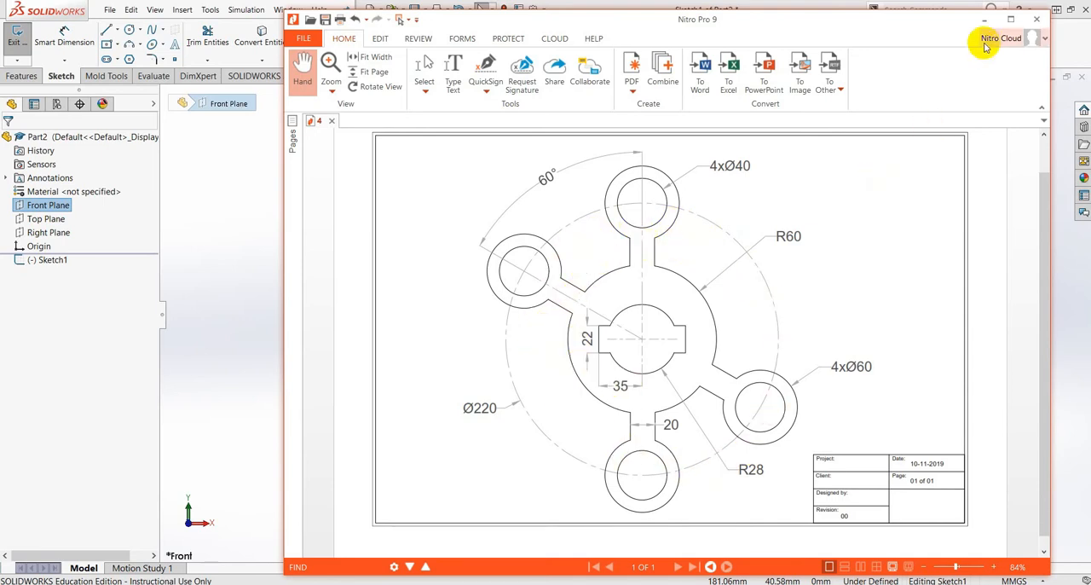
drag(848, 23, 1090, 58)
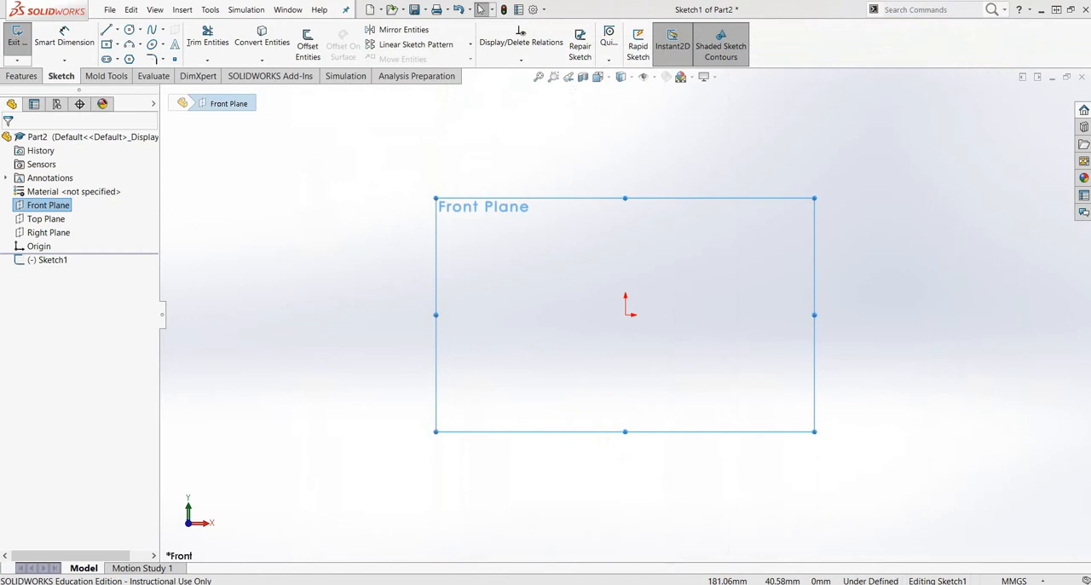
click(118, 31)
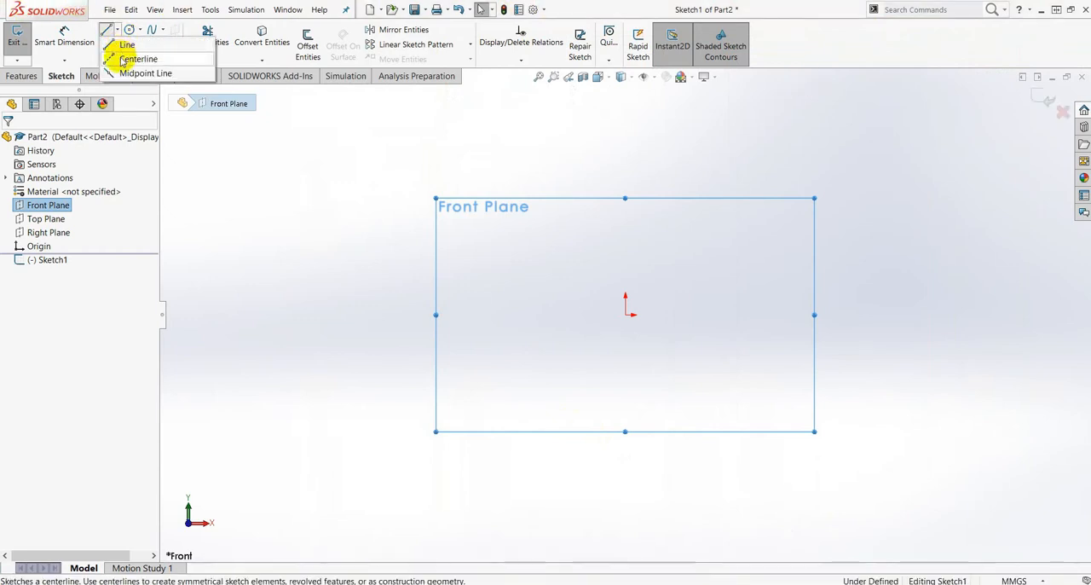
click(114, 59)
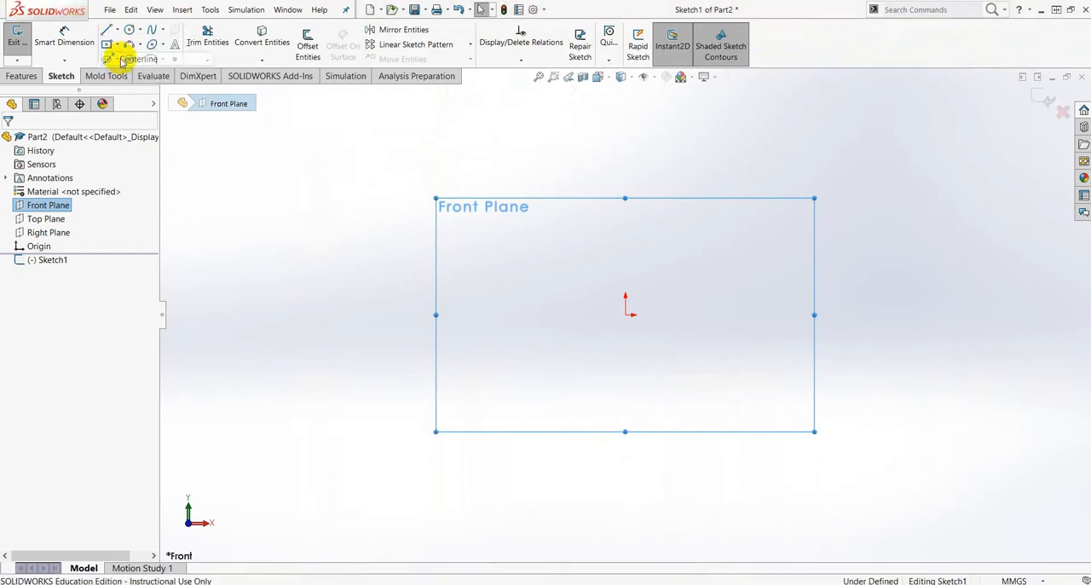
click(626, 315)
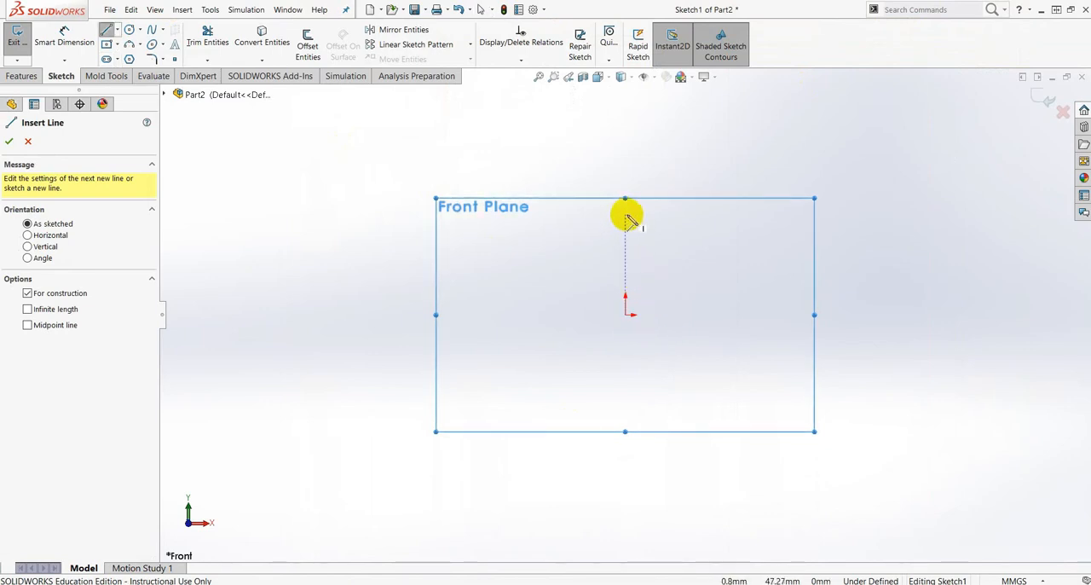
click(626, 216)
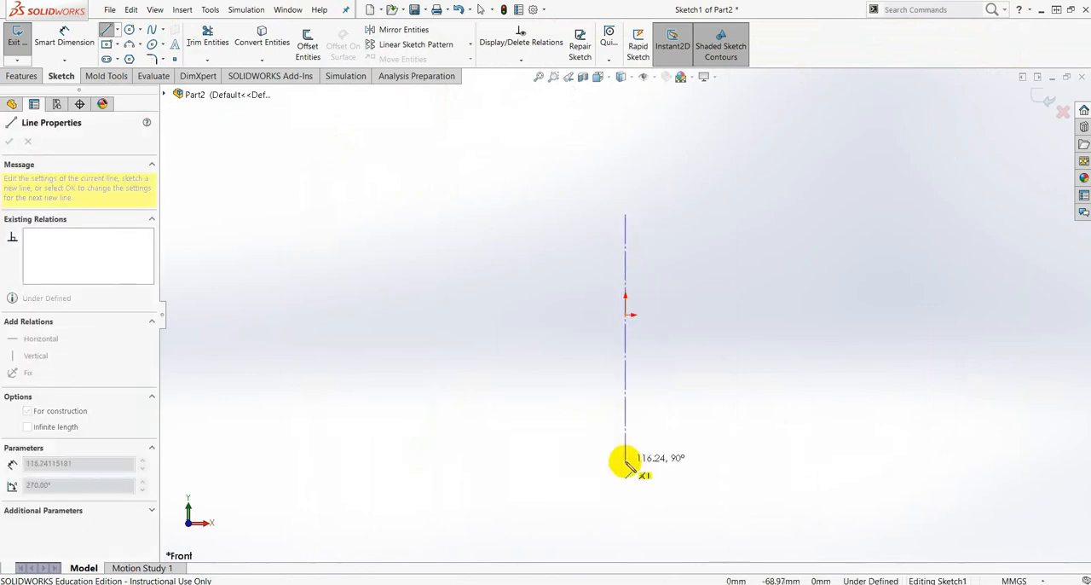
click(625, 448)
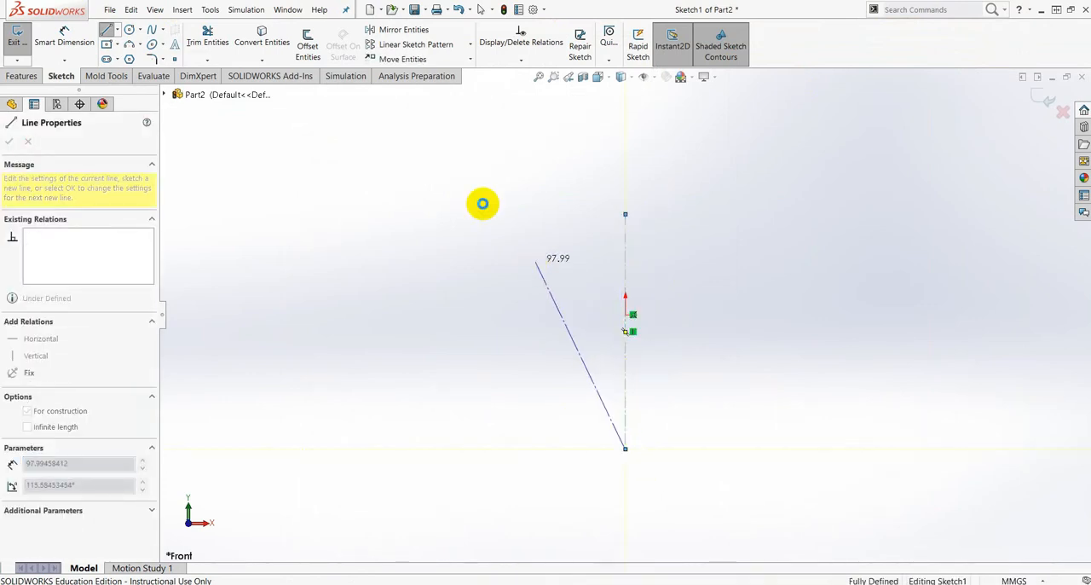
key(Escape)
- Sketch a horizontal centerline about 174 mm long through the origin, crossing the vertical centerline
click(118, 30)
click(129, 57)
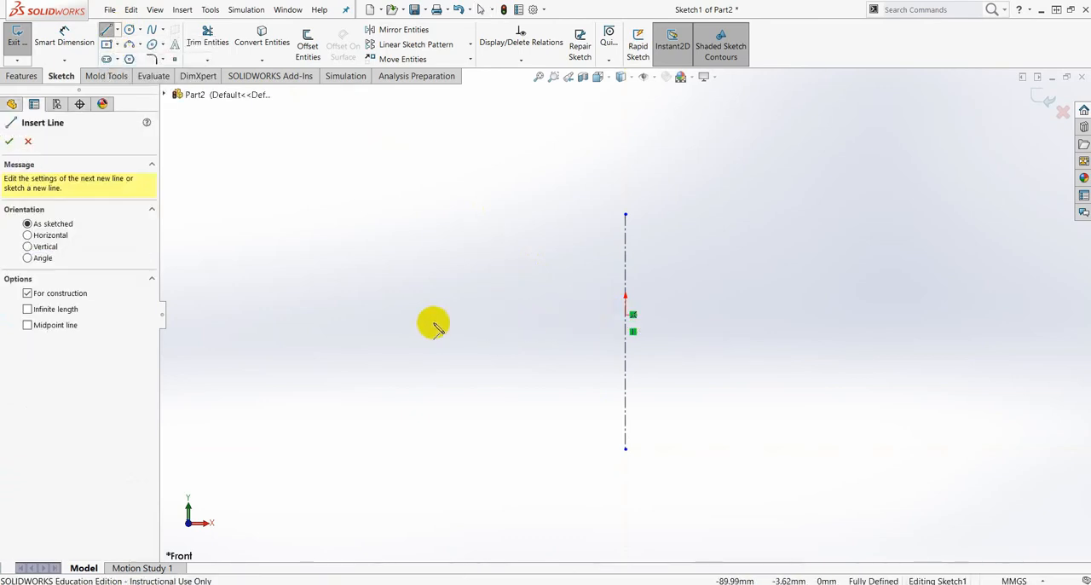
click(427, 315)
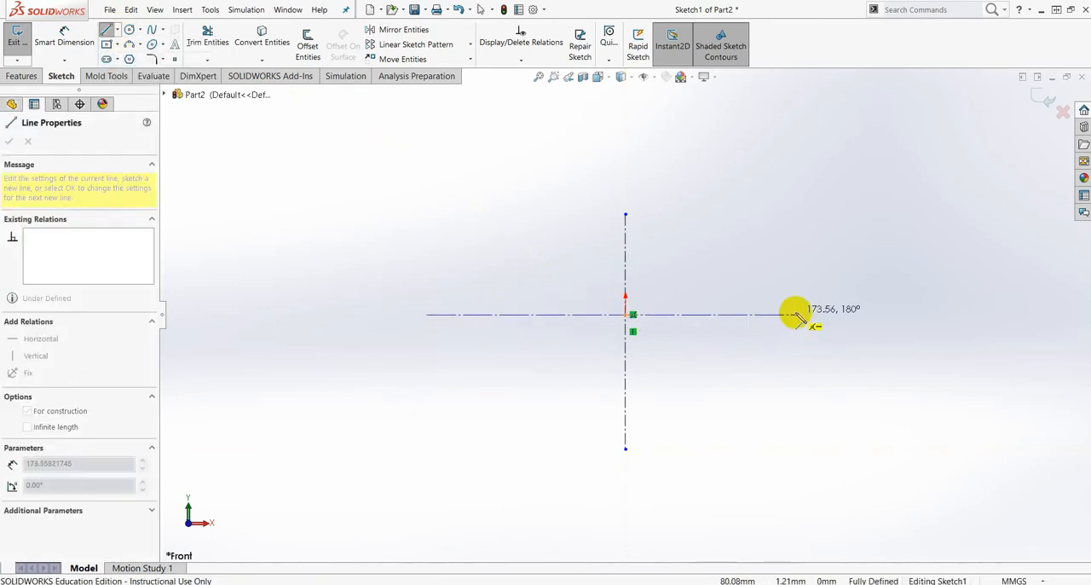
click(797, 314)
key(Escape)
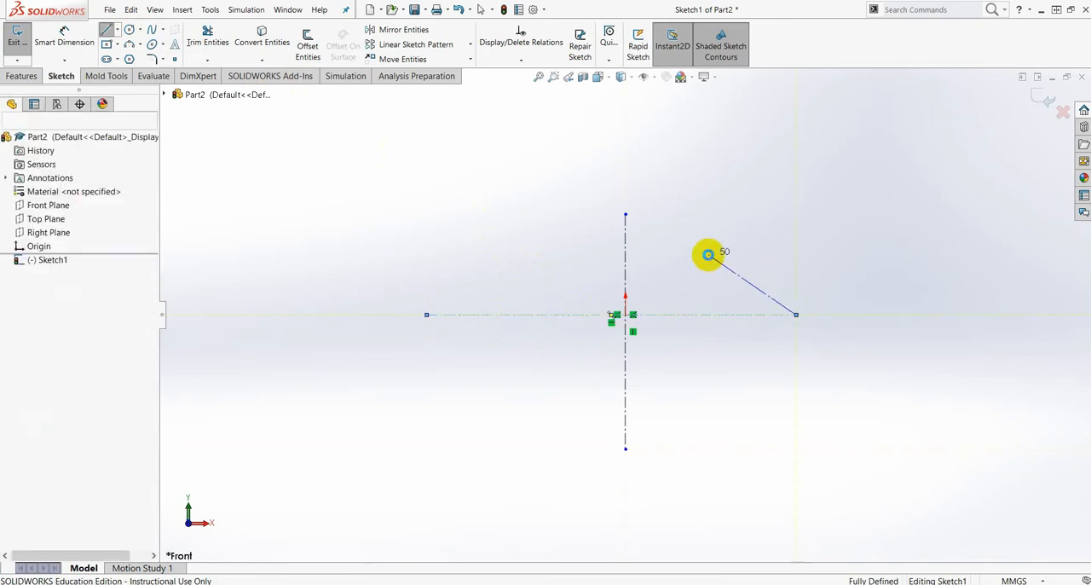
key(Escape)
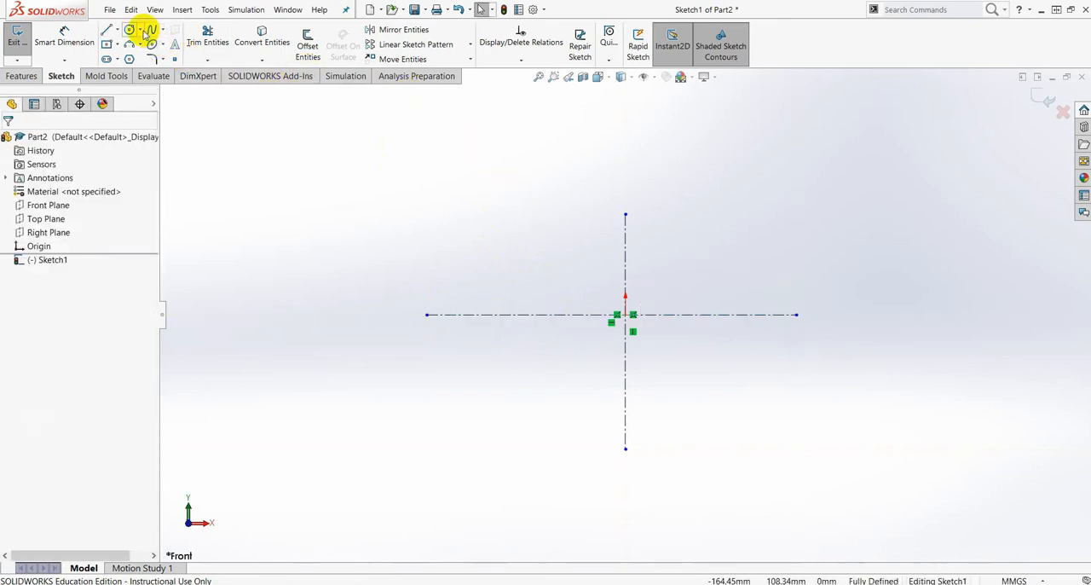
- Sketch a circle of about 38 mm radius centred on the origin and make it construction geometry
click(142, 30)
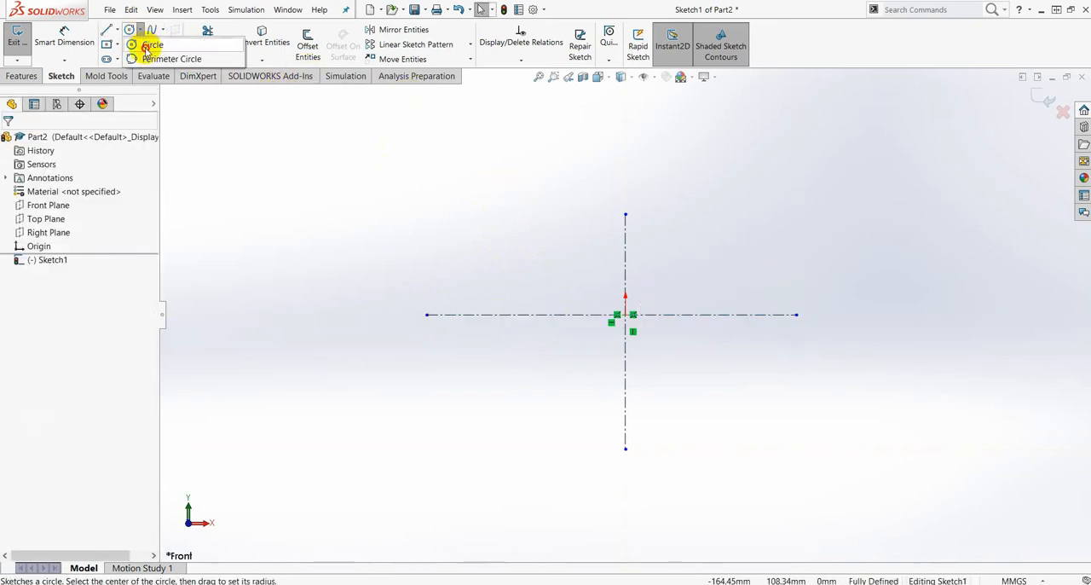
click(150, 45)
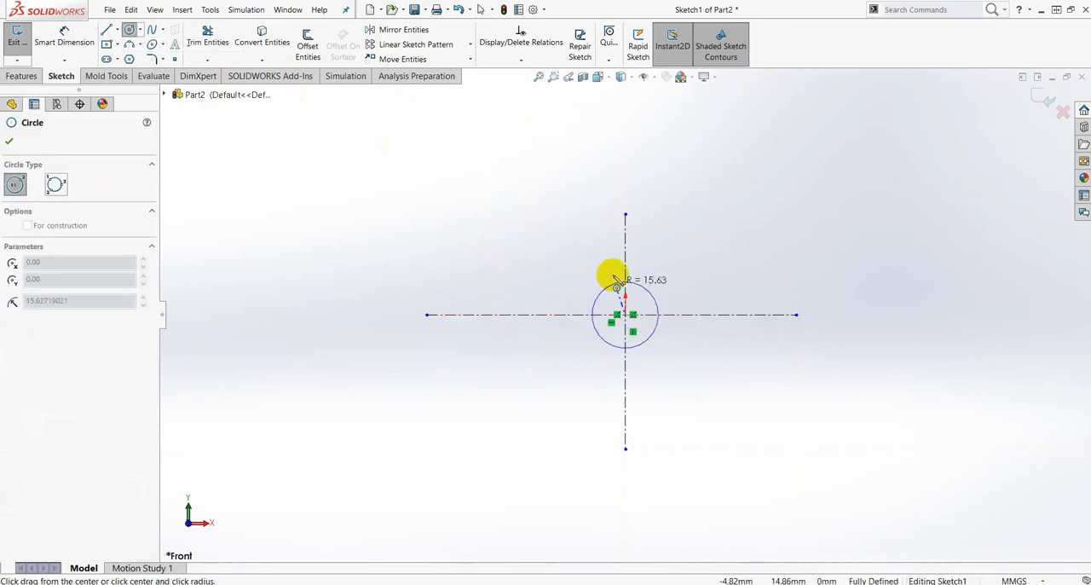
click(626, 316)
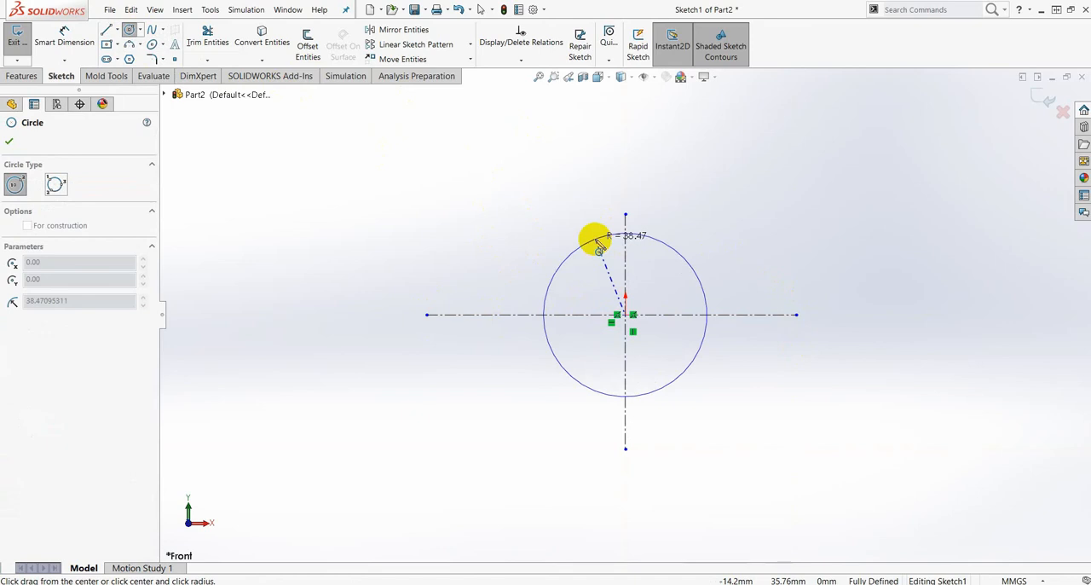
click(594, 237)
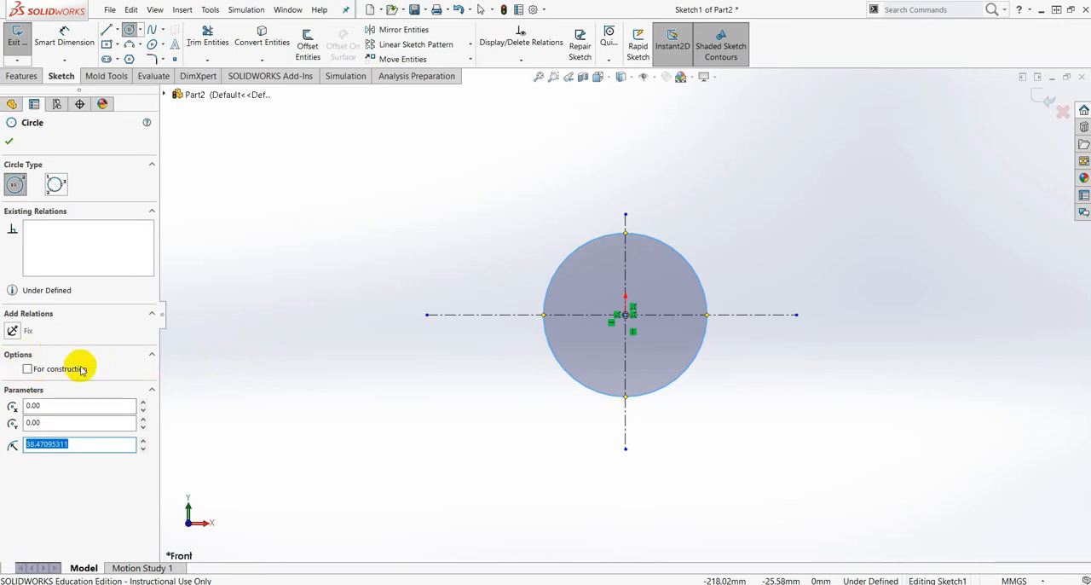
click(28, 369)
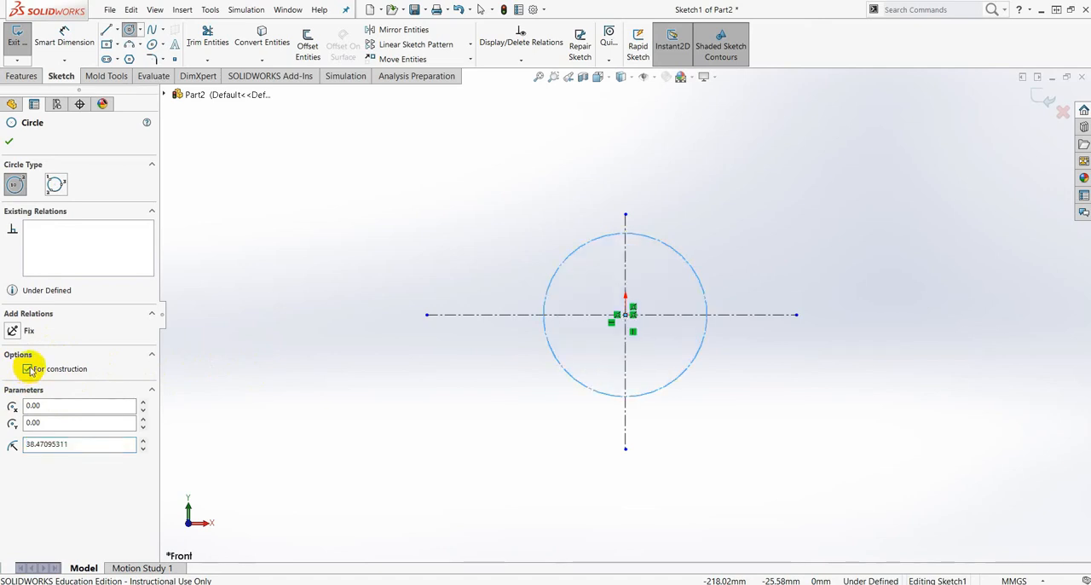
- Dimension the construction circle's diameter as 220 mm
click(68, 39)
click(703, 294)
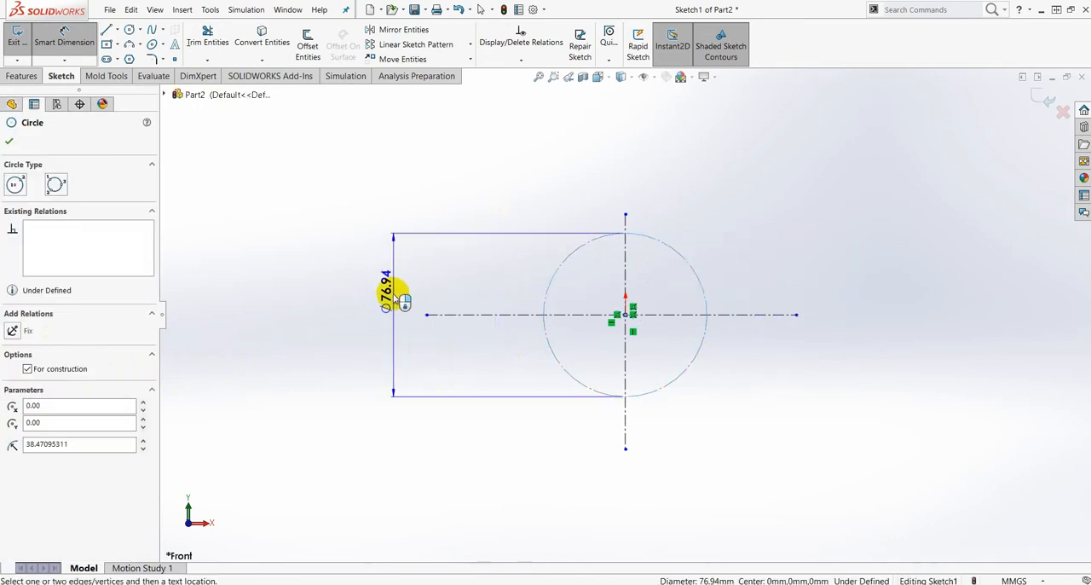
click(381, 314)
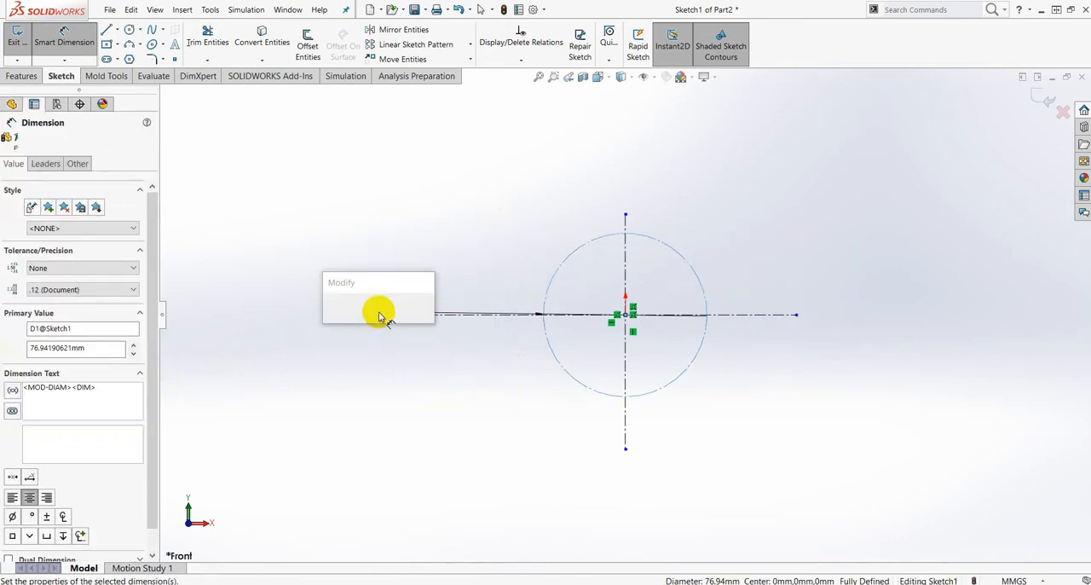
text(220)
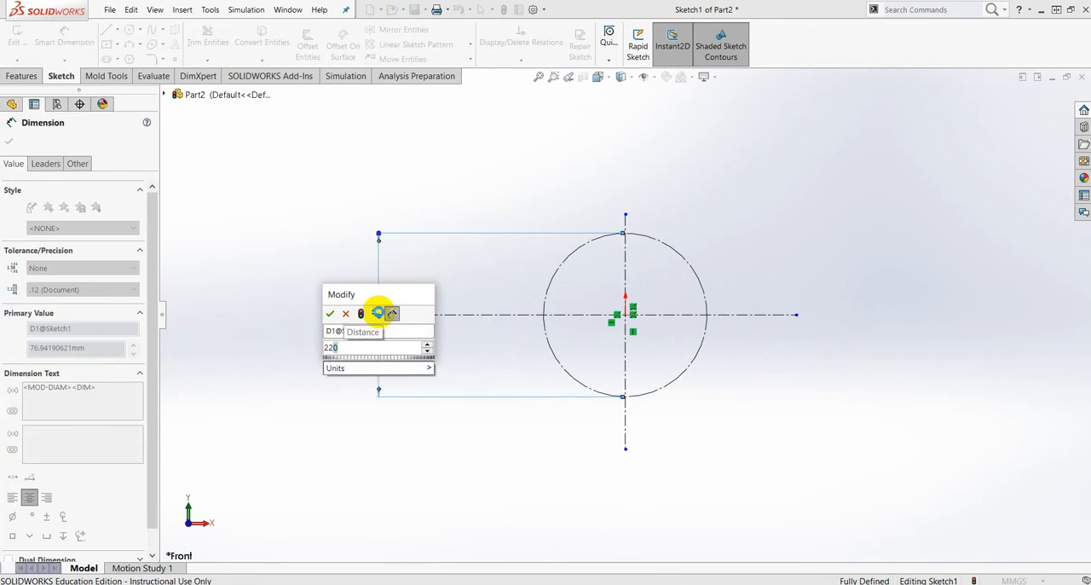
key(Return)
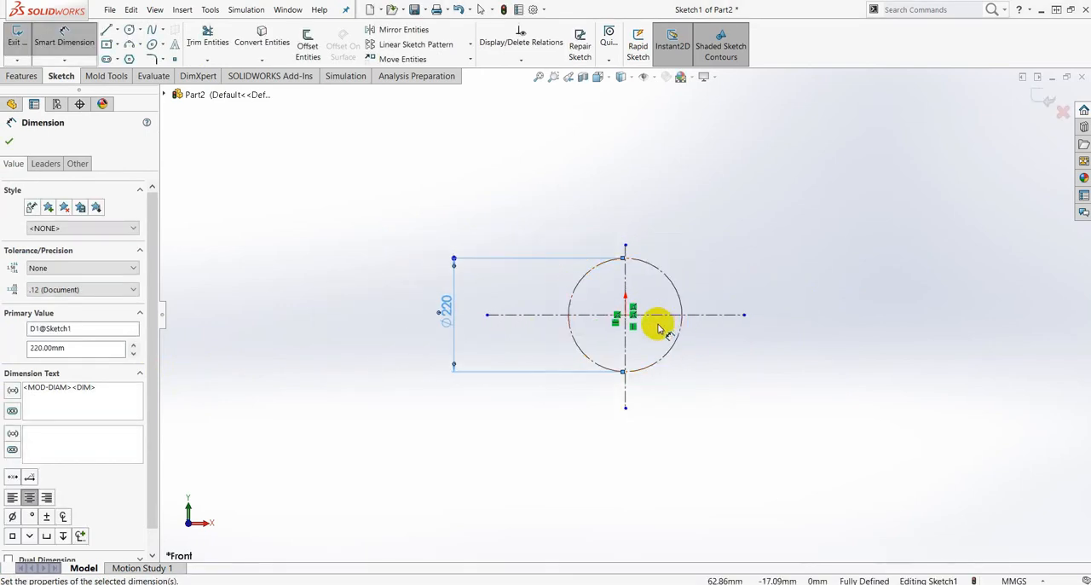
- Sketch a solid circle of about 110 mm diameter centred on the origin, inside the construction circle
scroll(658, 323, down, 3)
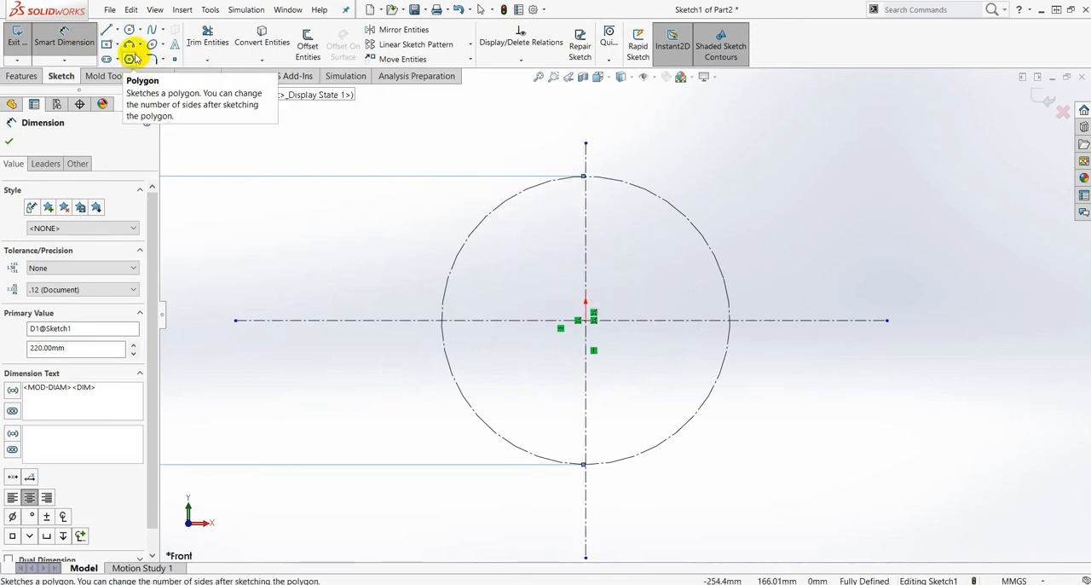
click(142, 30)
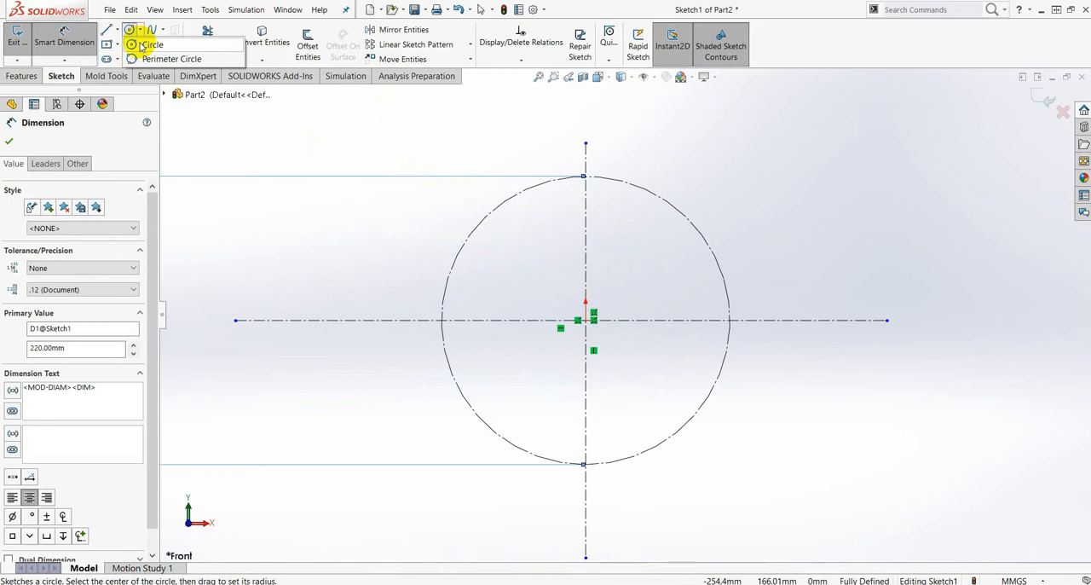
click(147, 45)
drag(592, 322, 582, 248)
- Dimension the inner solid circle's diameter as 120 mm
click(64, 36)
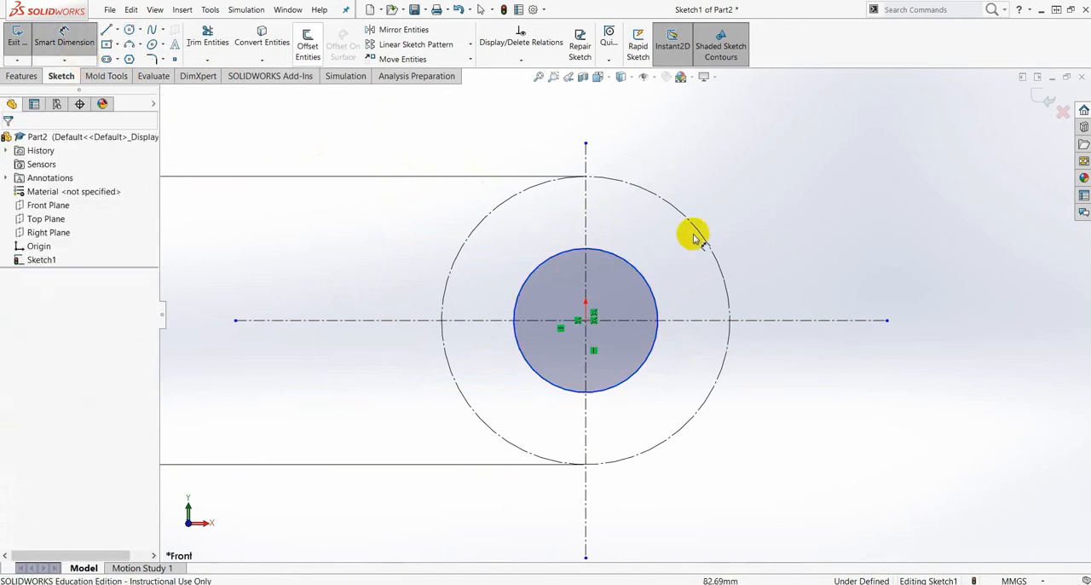
click(655, 297)
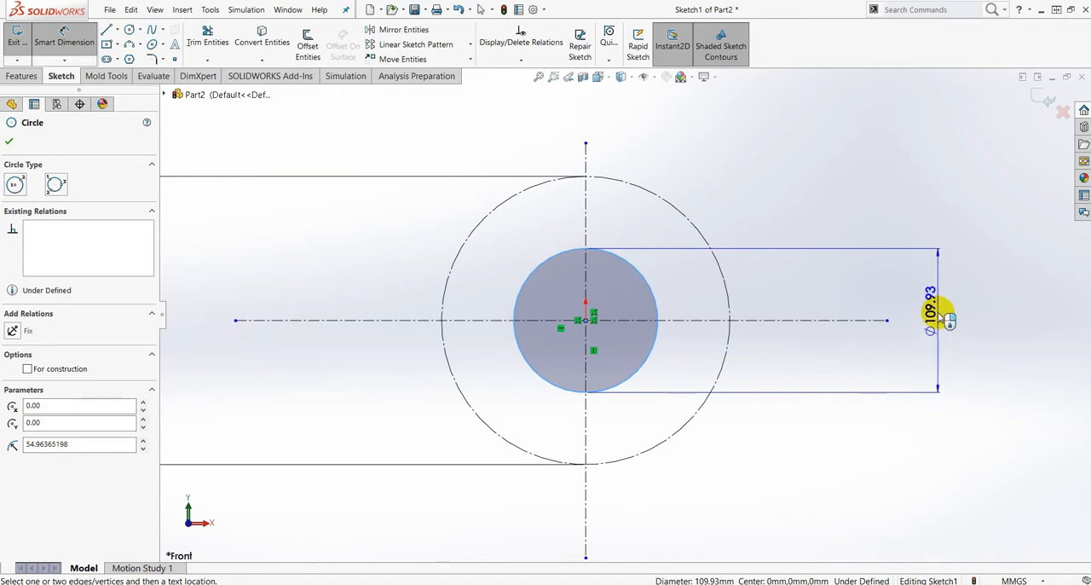
click(938, 324)
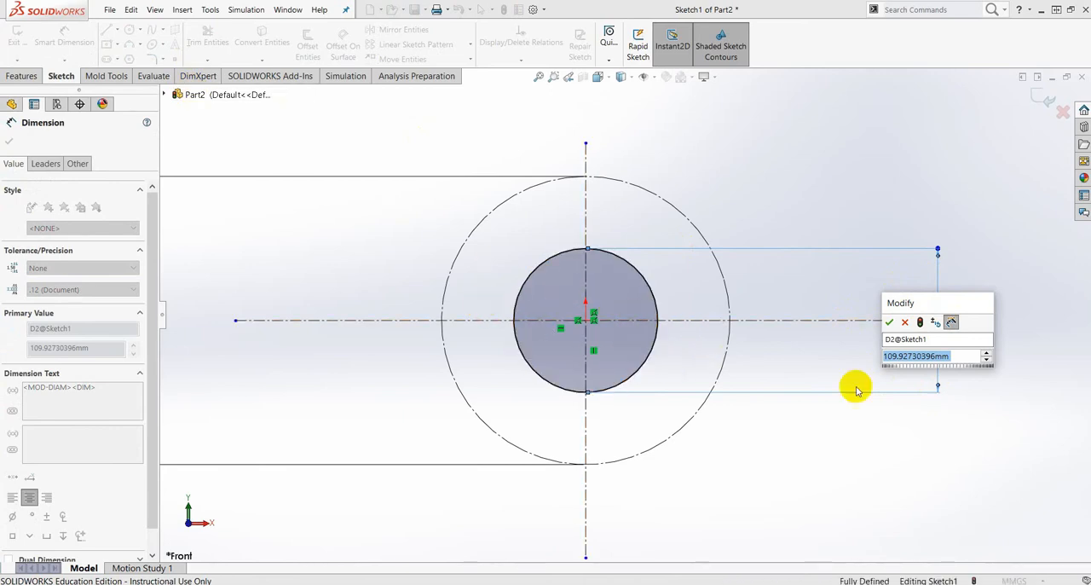
text(120)
key(Return)
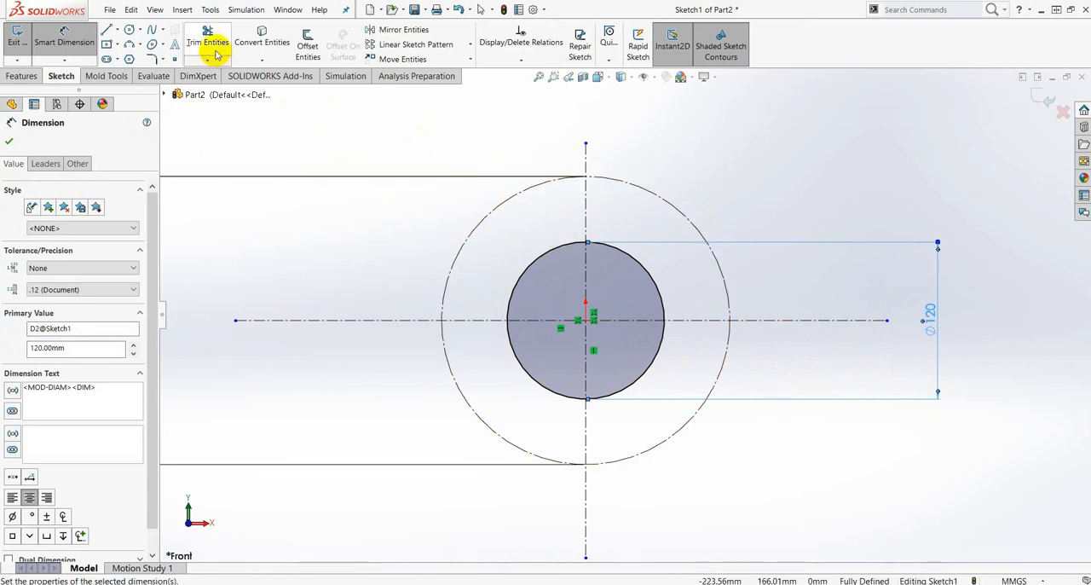
- Sketch two concentric circles of about 40 mm and 28 mm radius where the vertical centerline meets the top of the construction circle
click(128, 32)
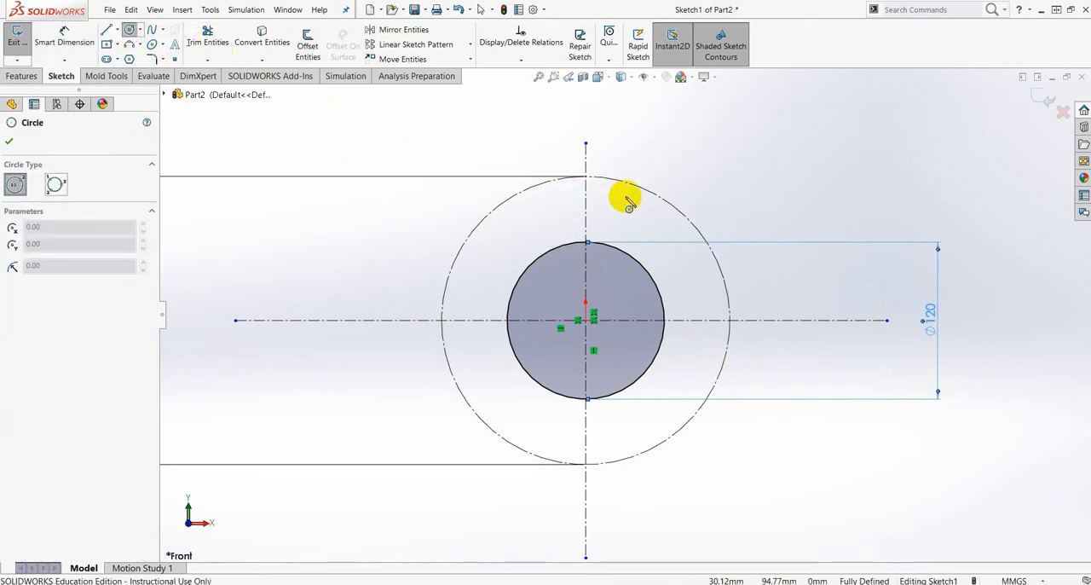
scroll(611, 187, down, 2)
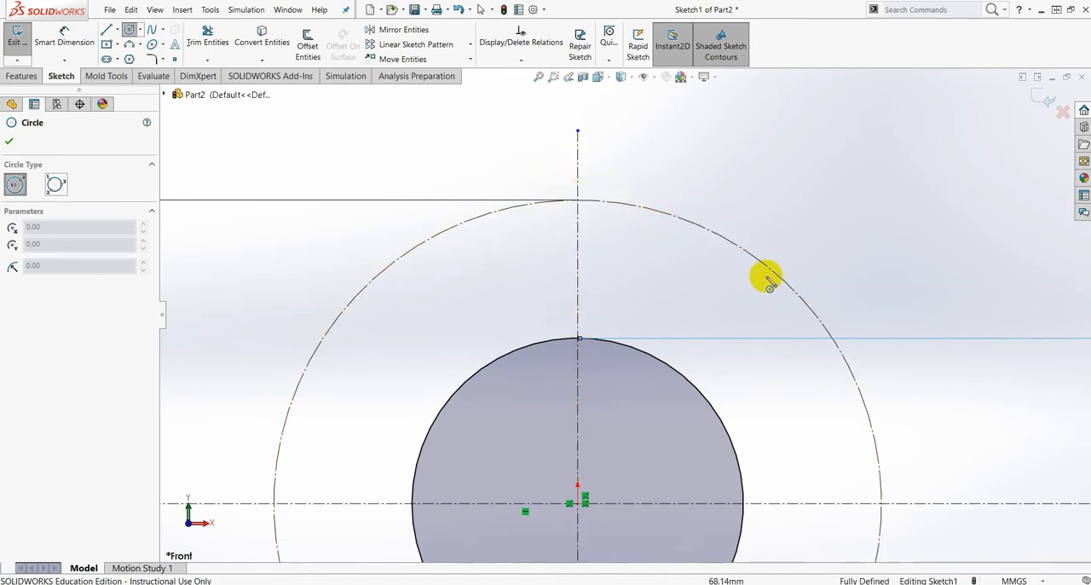
click(577, 201)
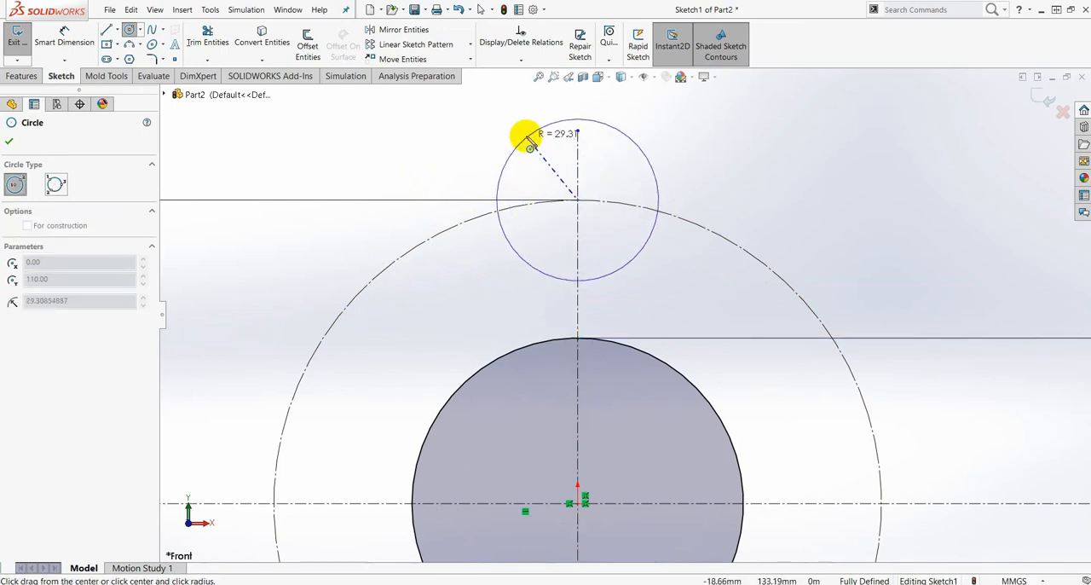
scroll(541, 153, up, 2)
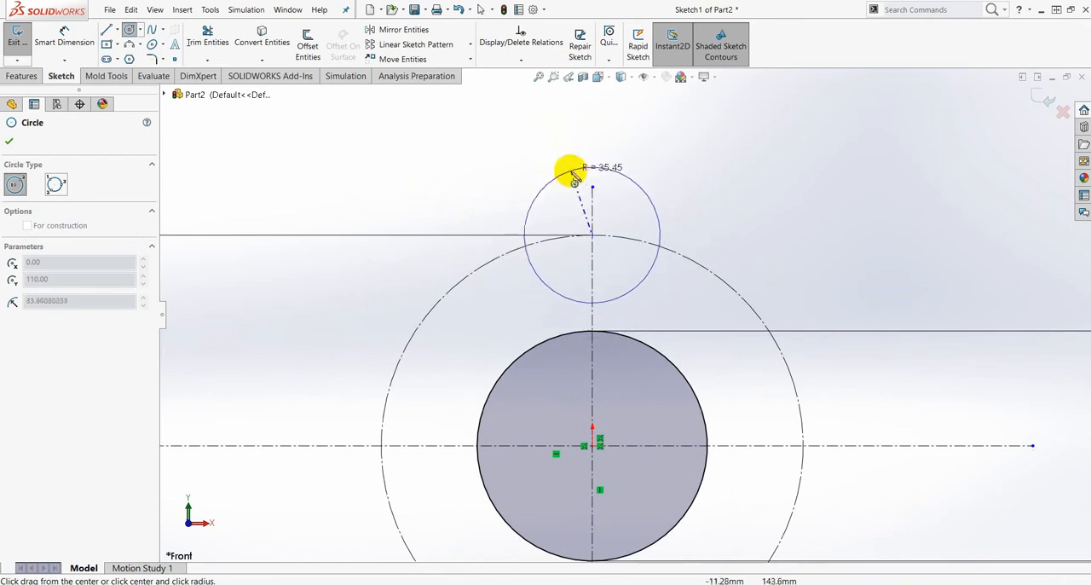
click(571, 166)
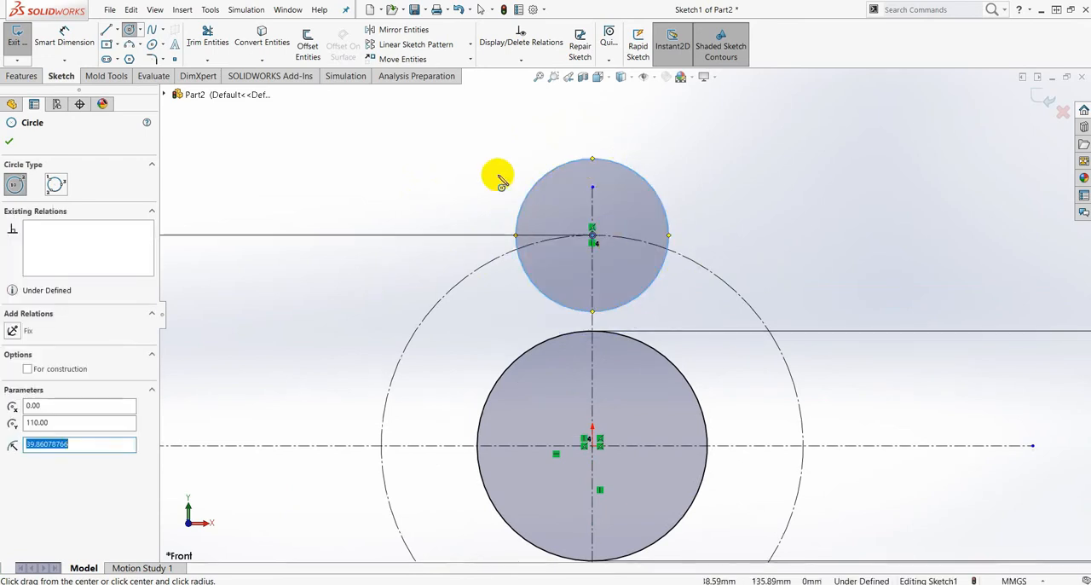
click(594, 236)
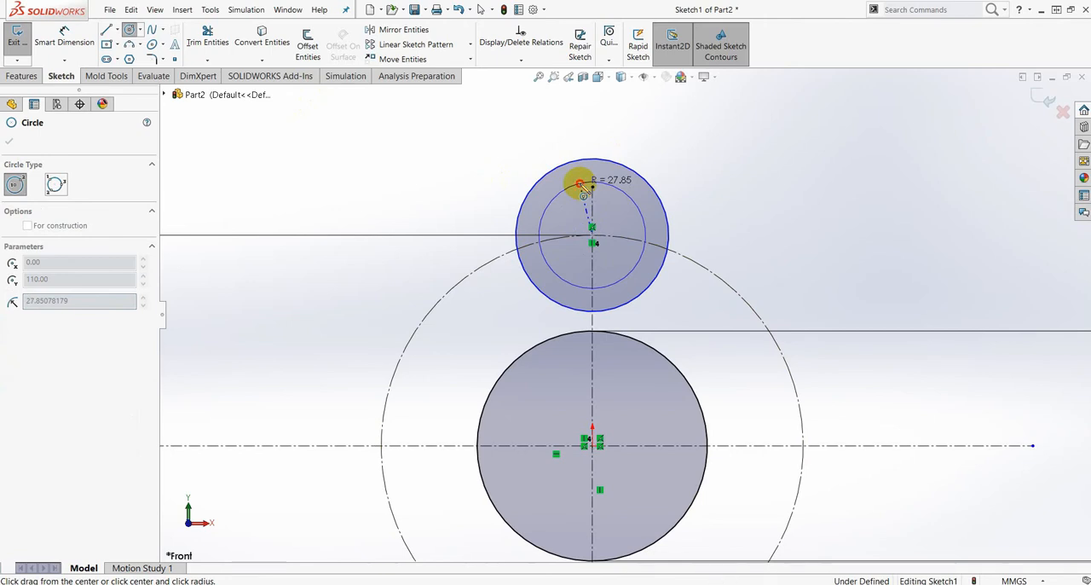
click(580, 184)
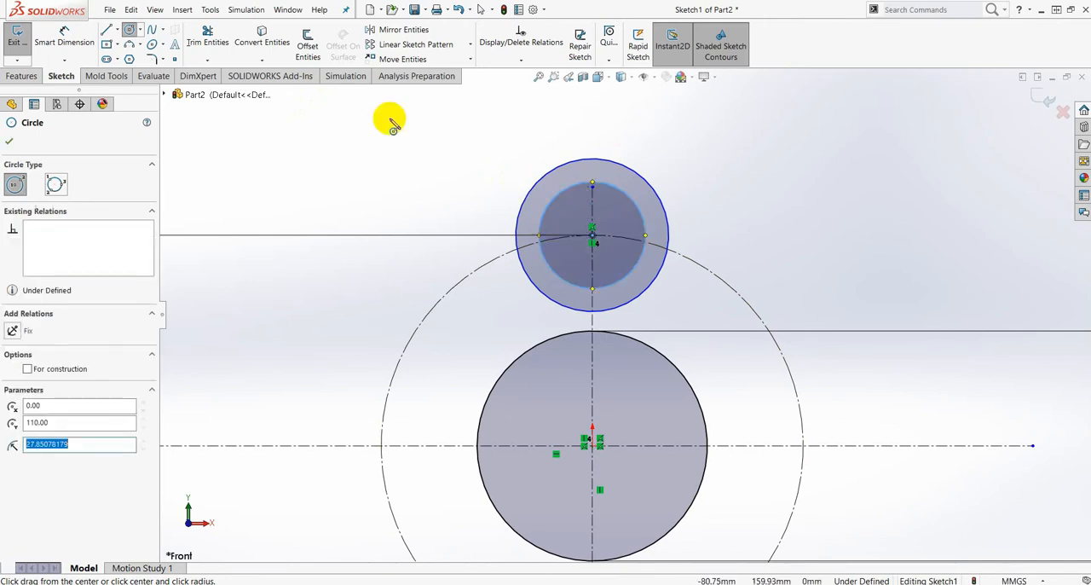
- Dimension the diameter of the inner circle at the top of the construction circle as 40 mm
click(61, 34)
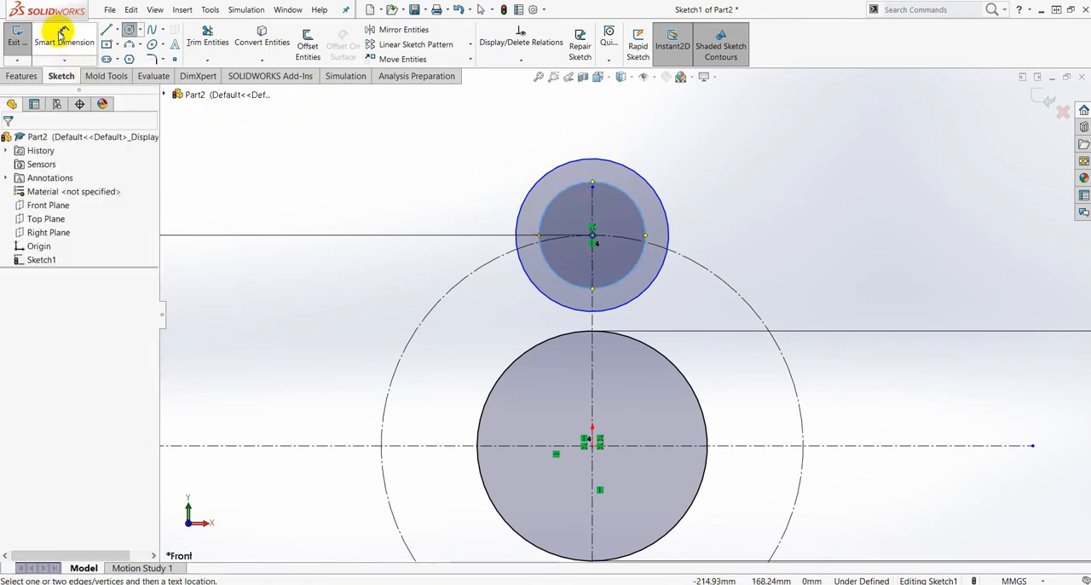
click(648, 231)
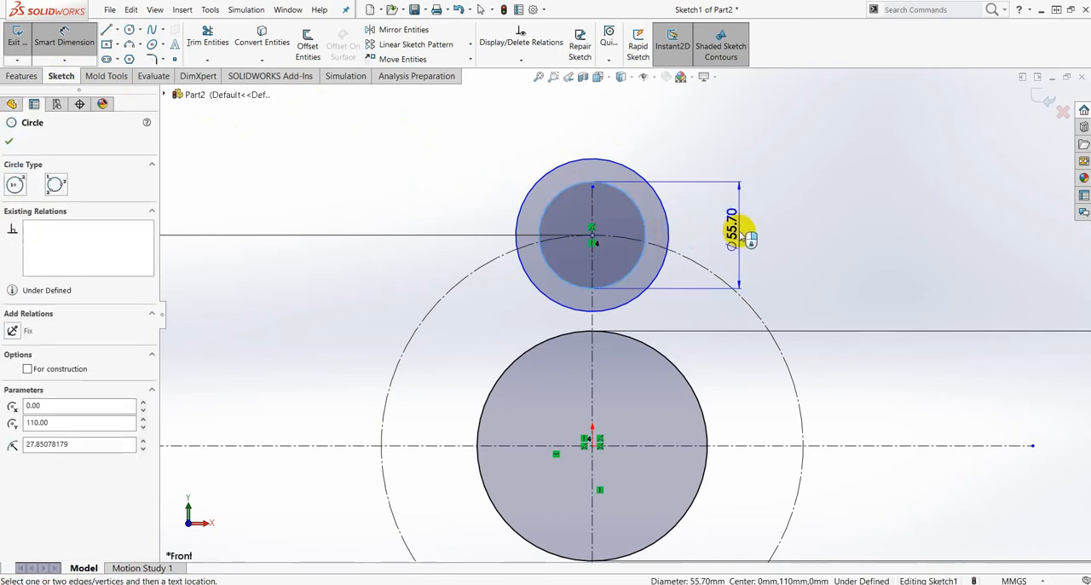
click(739, 236)
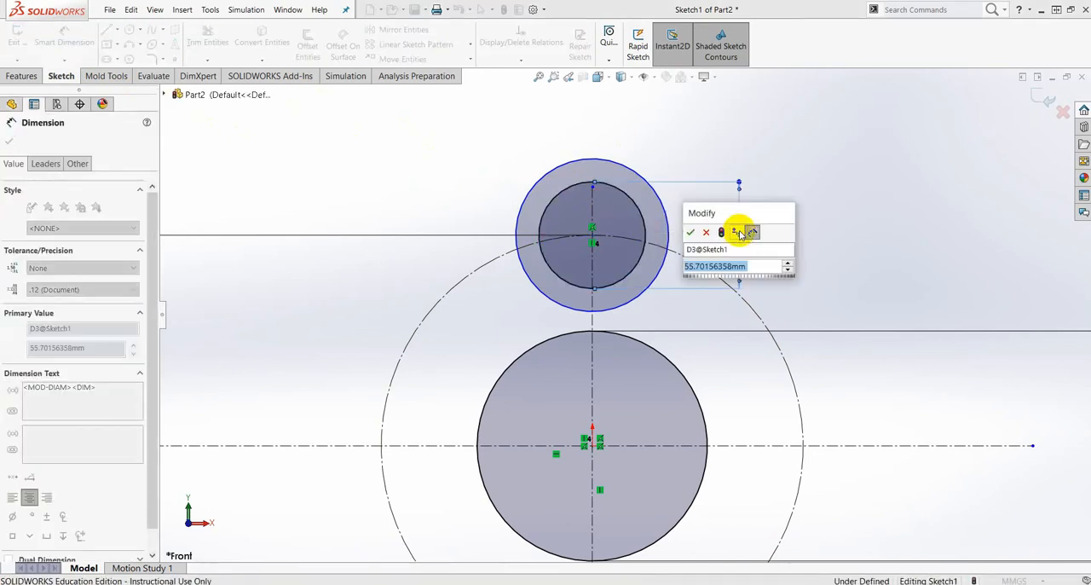
text(40)
mouse_move(749, 288)
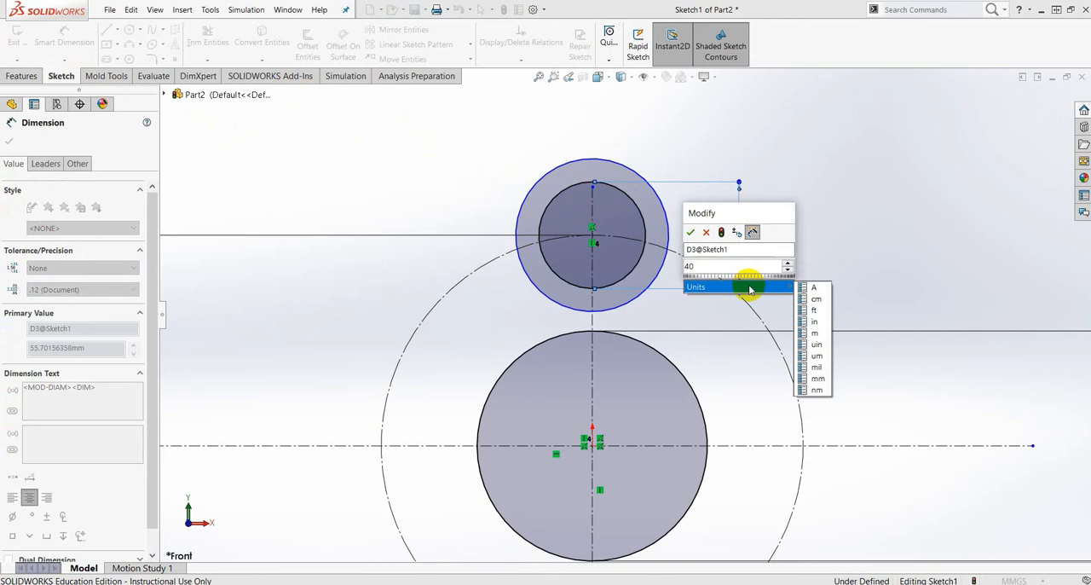
key(Return)
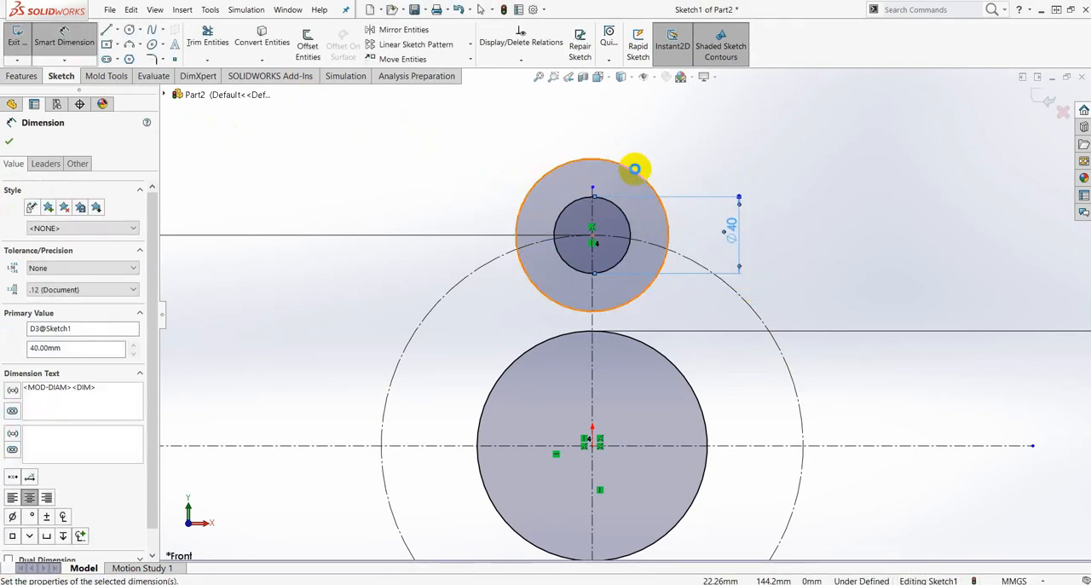
- Dimension the diameter of the outer concentric circle around the 40 mm circle as 60 mm
click(639, 178)
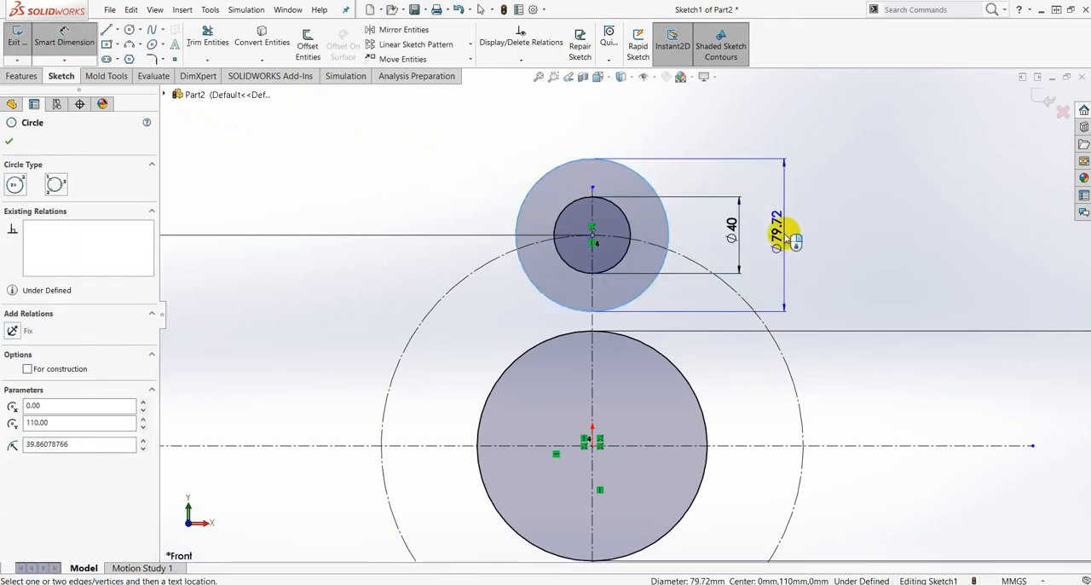
click(784, 237)
text(80)
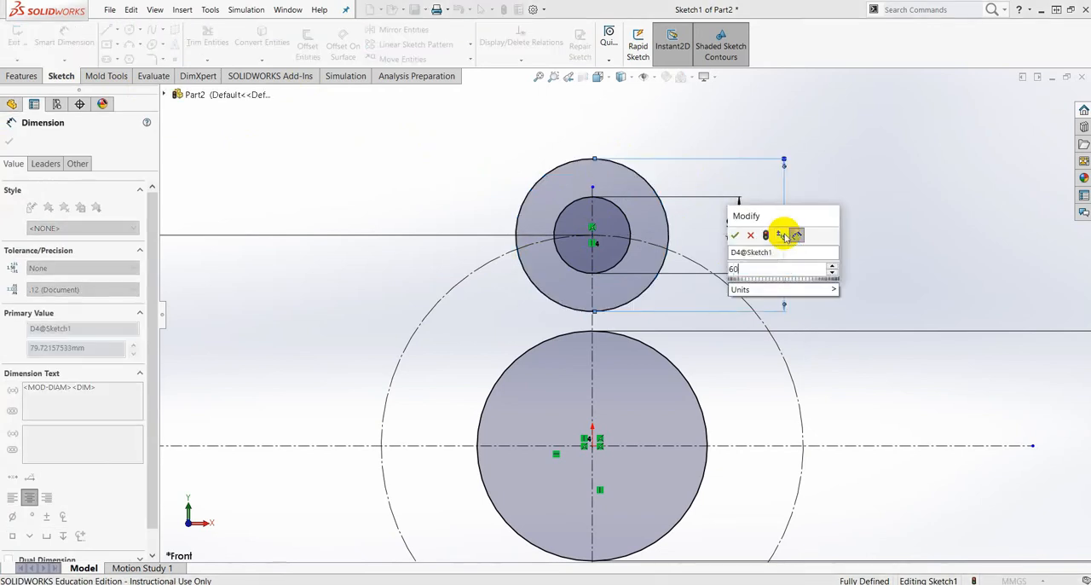
key(Return)
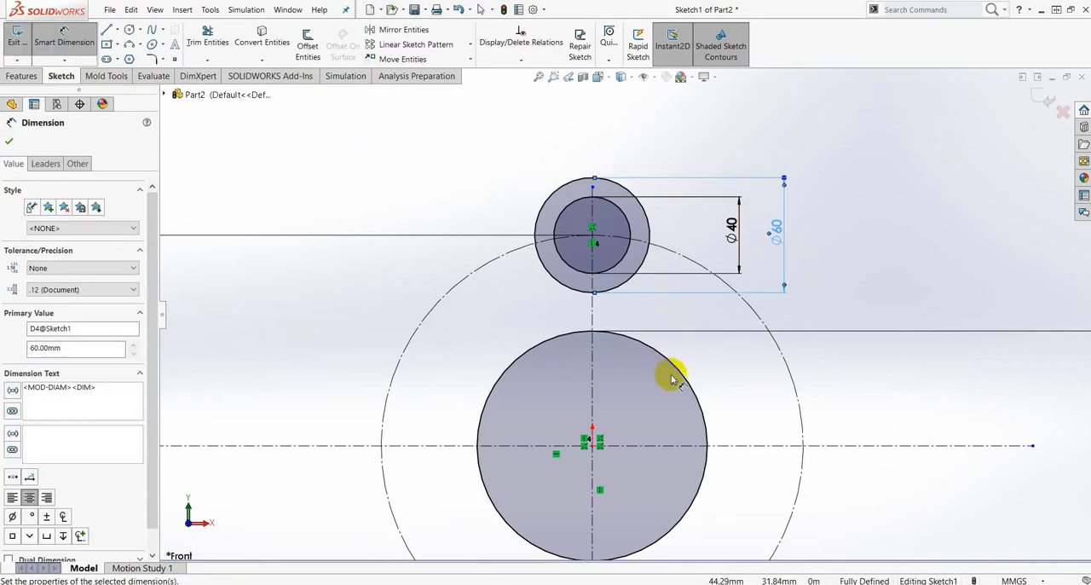
- Sketch a vertical line about 47 mm long, left of the vertical centerline, from inside the 60 mm circle down into the 120 mm circle
scroll(747, 364, up, 1)
key(z)
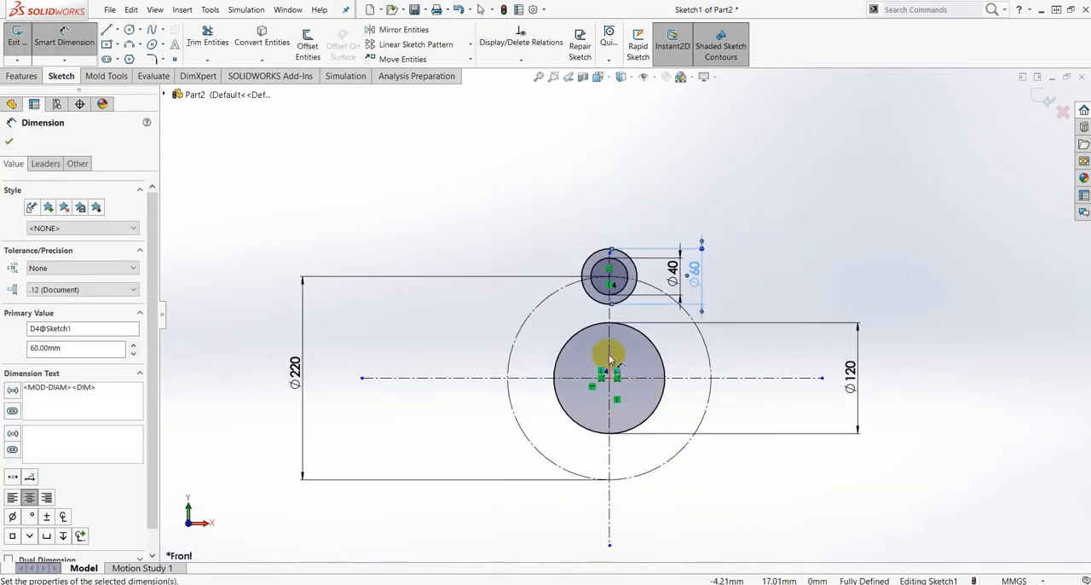
key(z)
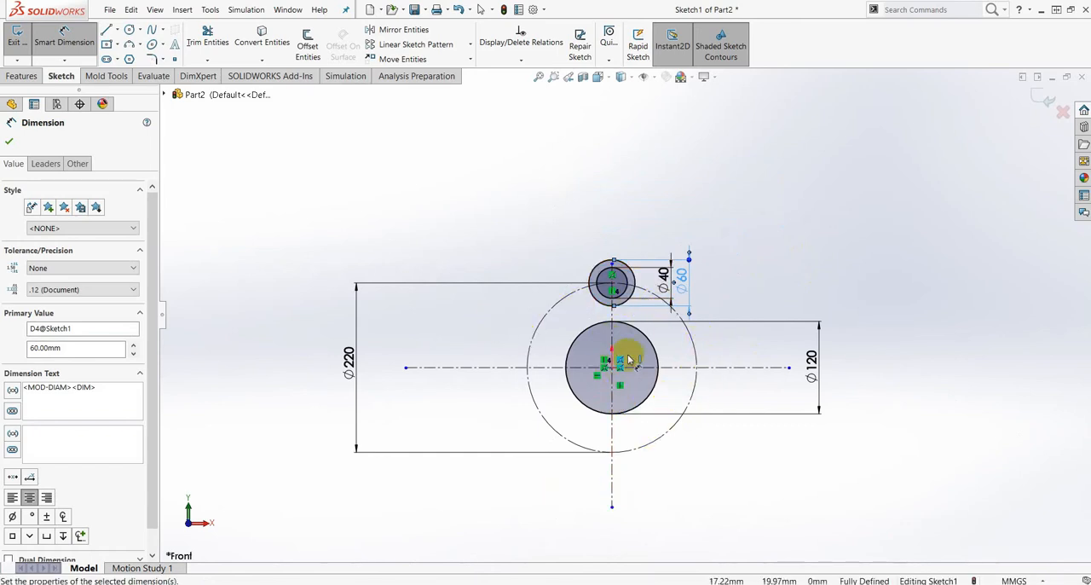
scroll(628, 349, down, 2)
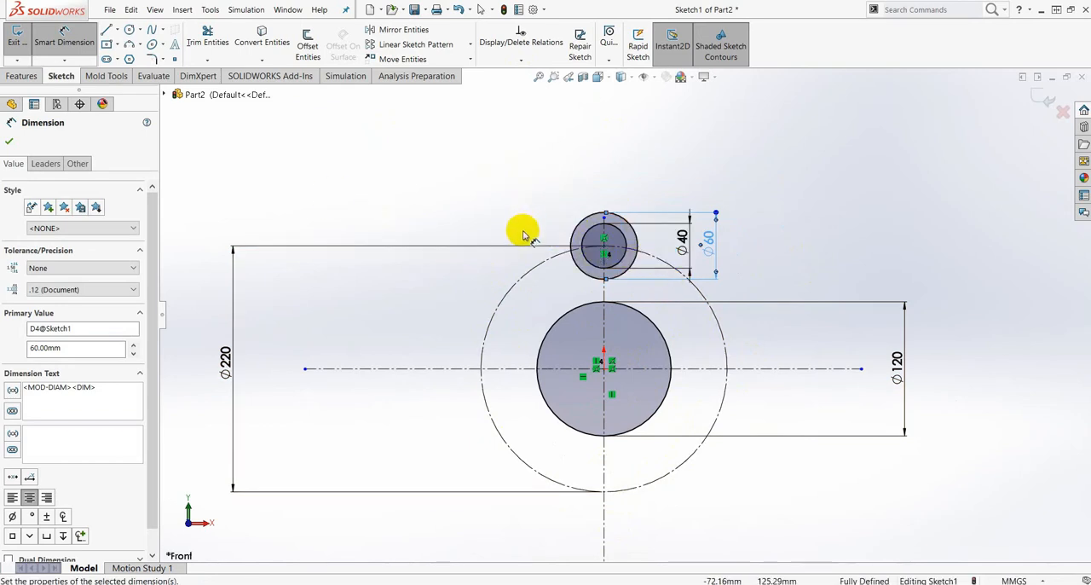
scroll(628, 267, down, 6)
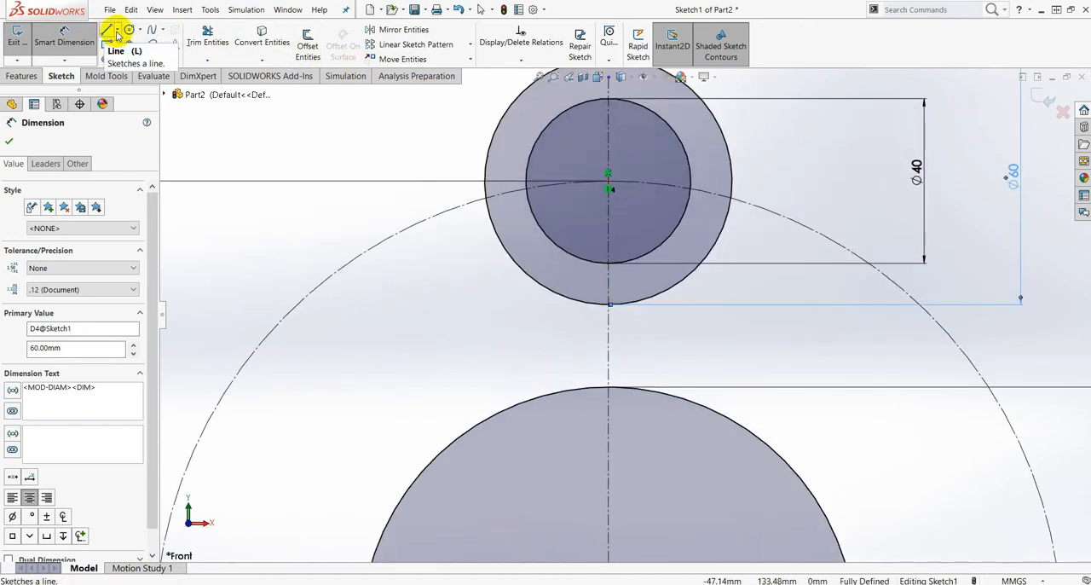
click(117, 32)
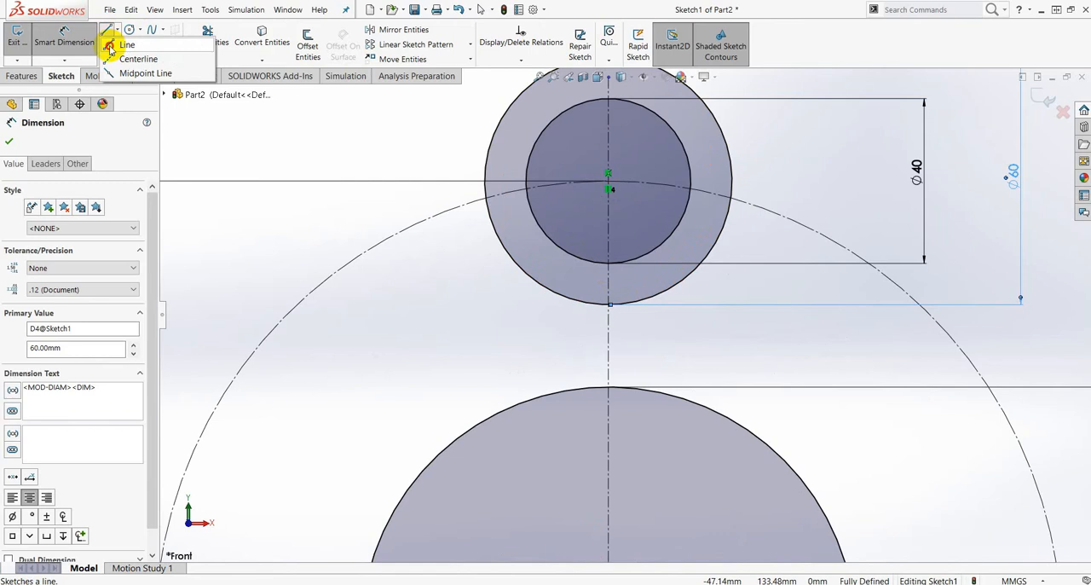
click(111, 46)
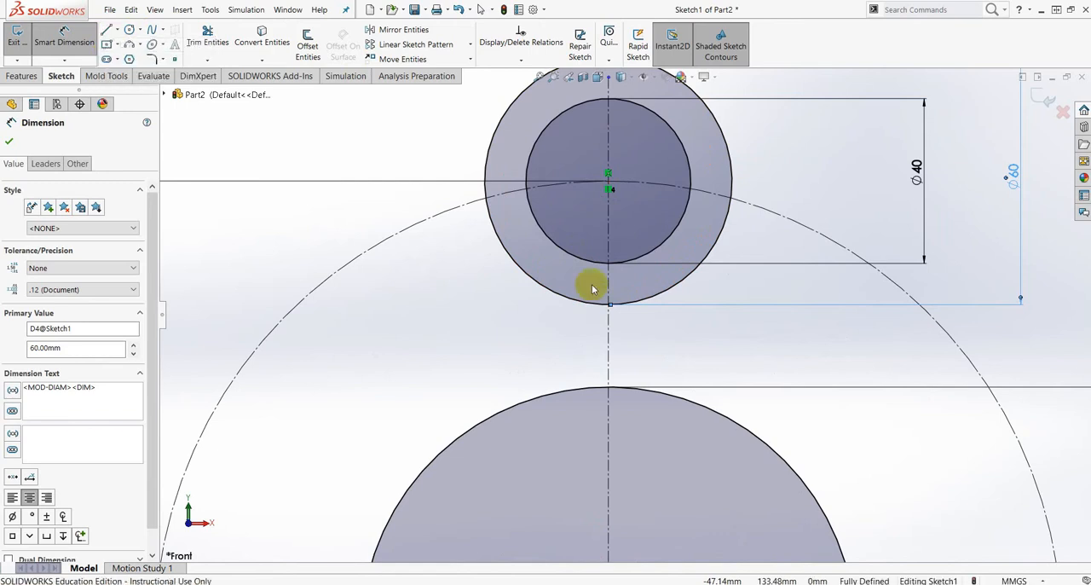
click(548, 271)
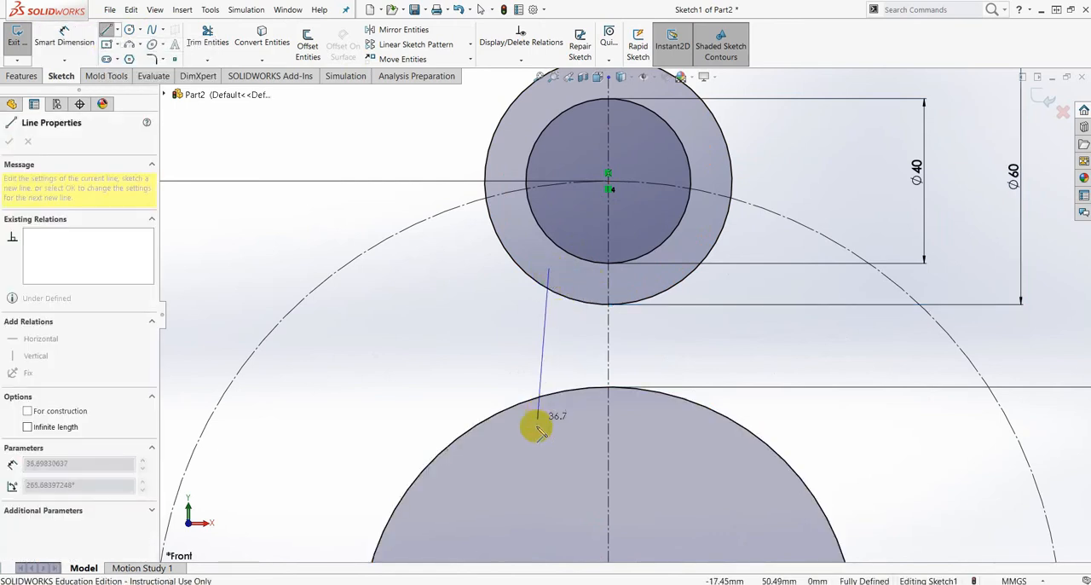
click(549, 461)
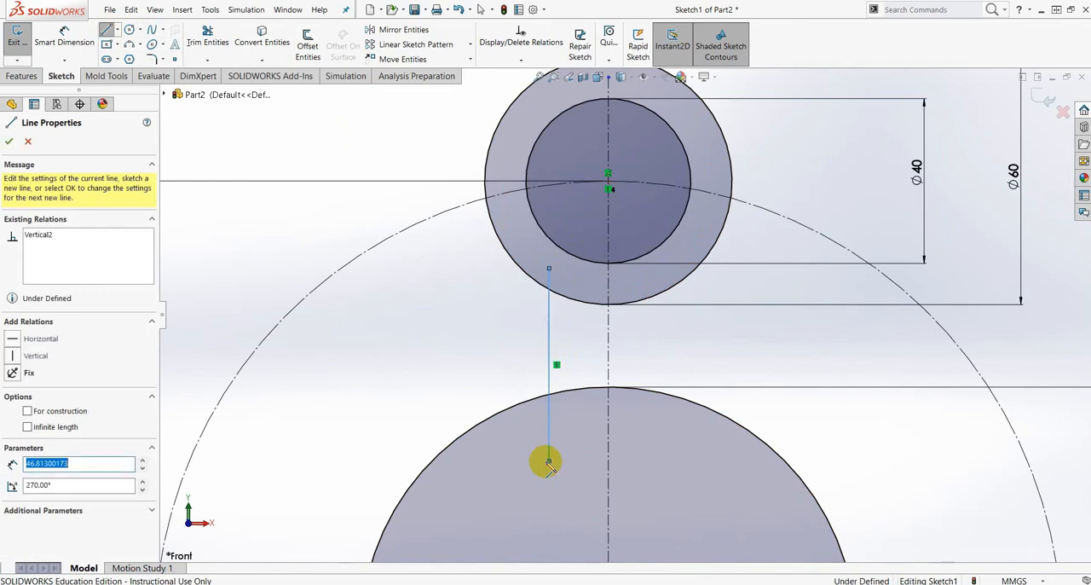
key(Escape)
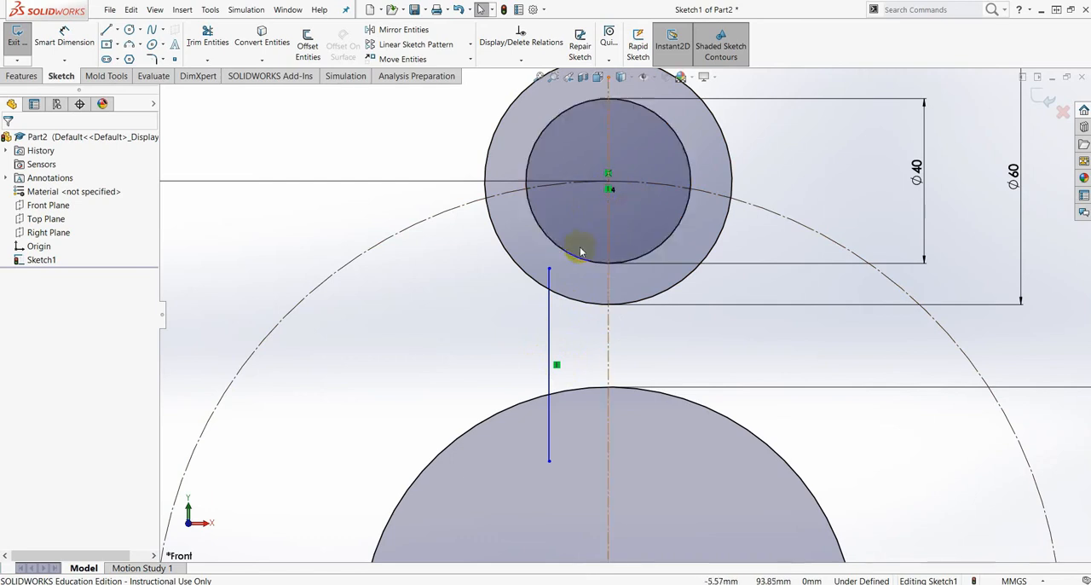
- Power-trim both ends of the vertical line where they extend inside the 60 mm and 120 mm circles
click(209, 59)
click(213, 74)
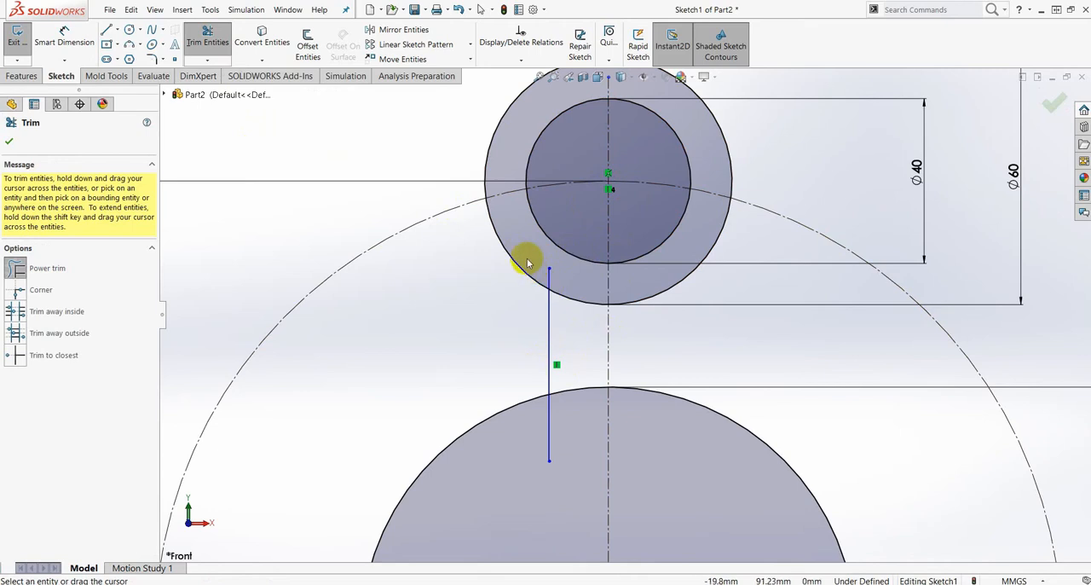
drag(538, 255, 561, 290)
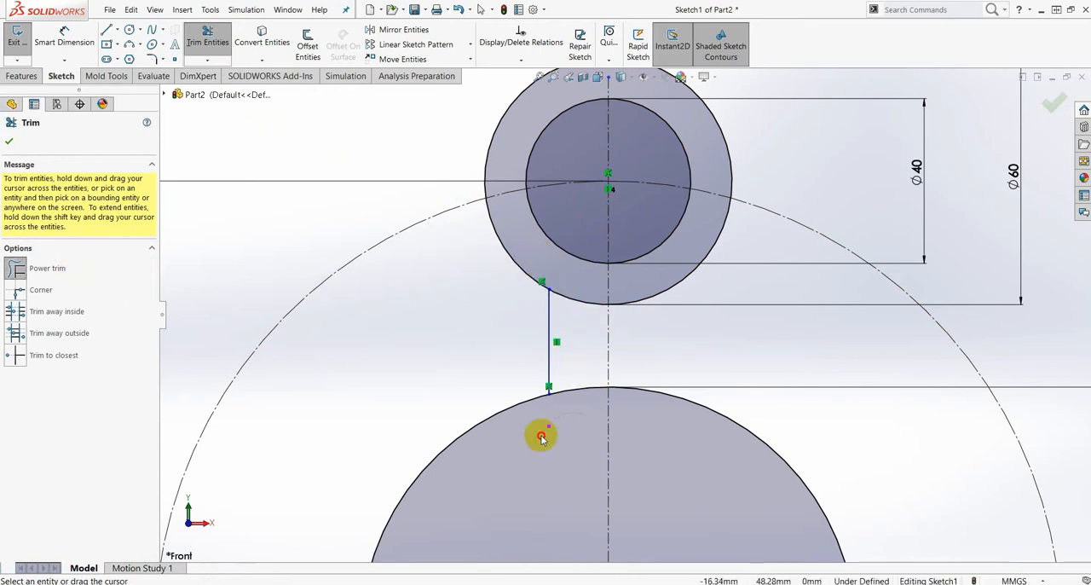
scroll(621, 384, up, 2)
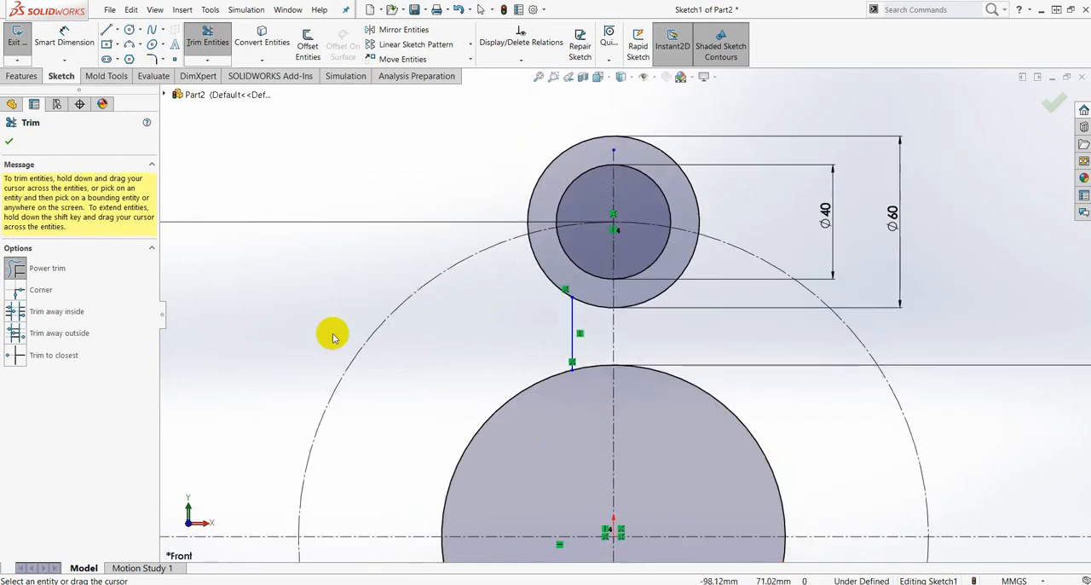
click(8, 142)
- Dimension the distance between the trimmed vertical line and the vertical centerline as 10 mm
scroll(661, 307, up, 2)
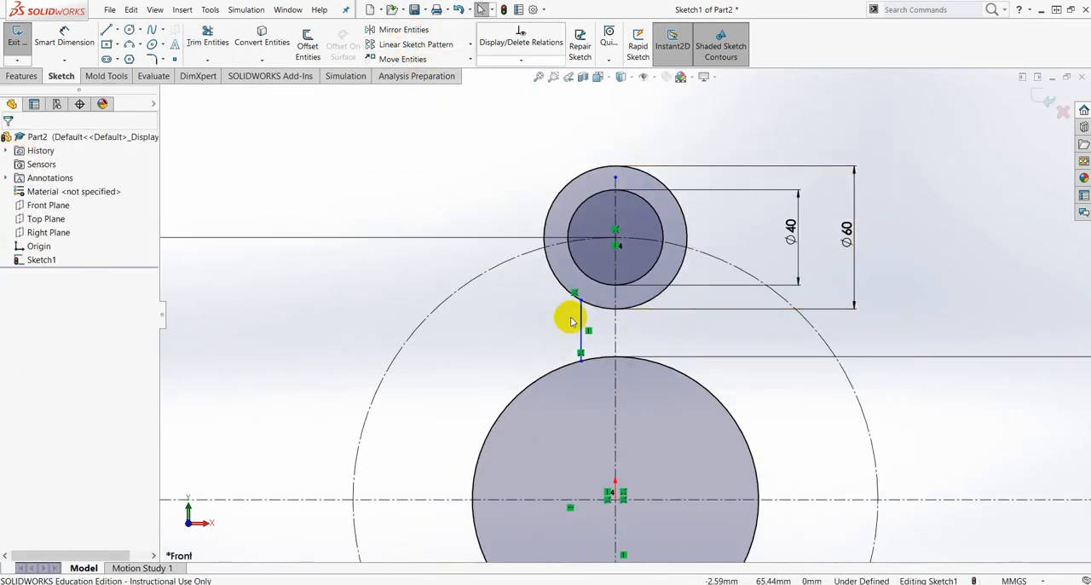
click(69, 40)
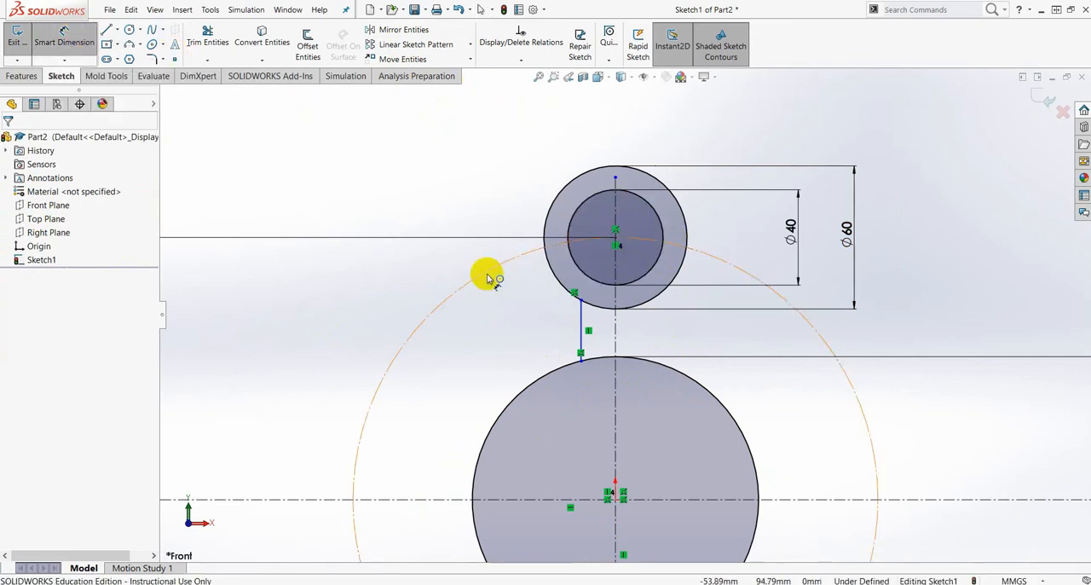
scroll(586, 328, down, 3)
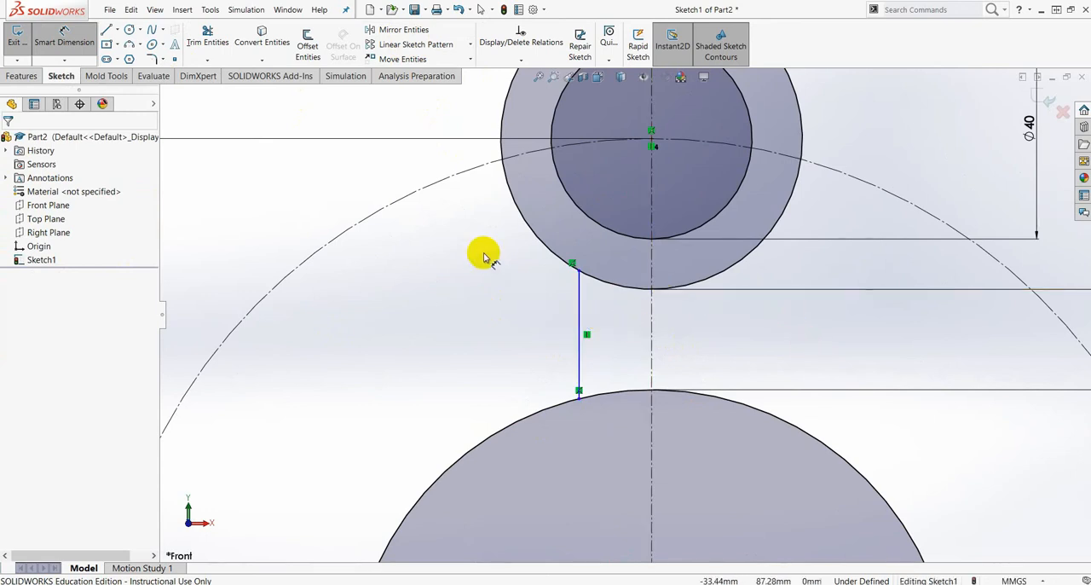
click(580, 313)
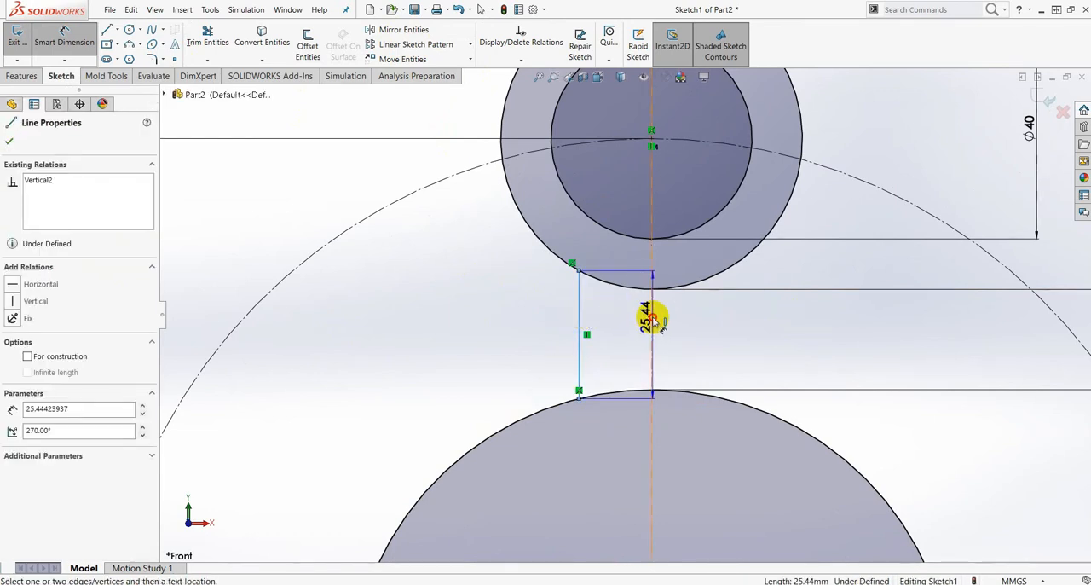
click(652, 320)
click(617, 438)
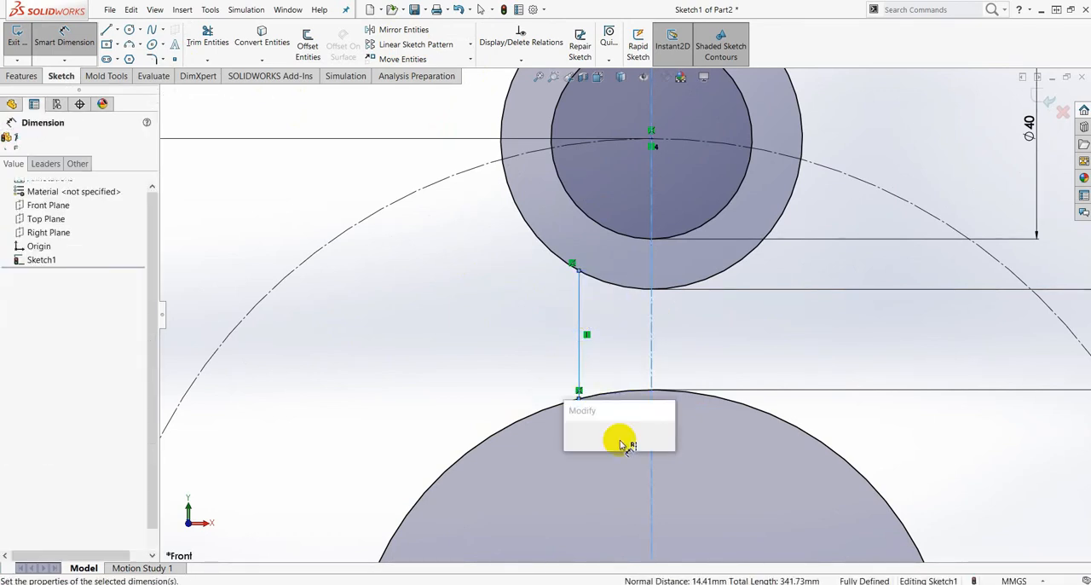
text(10)
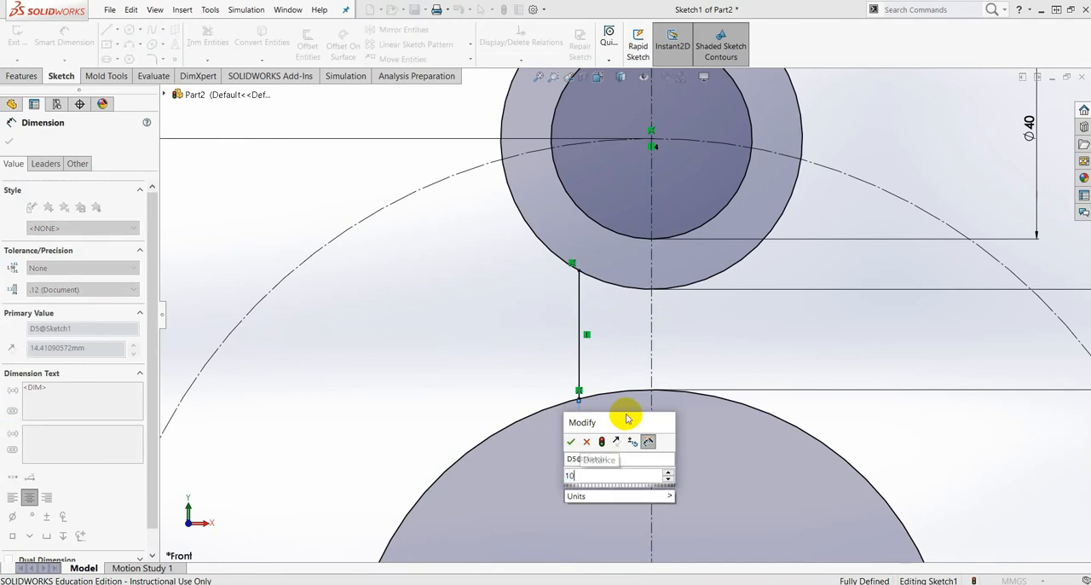
key(Return)
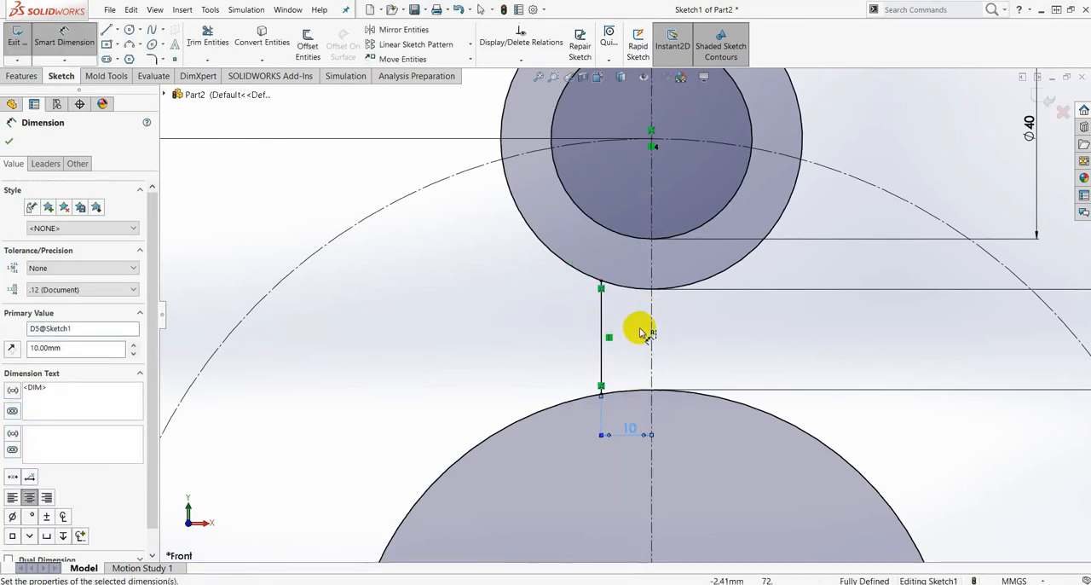
scroll(644, 332, down, 4)
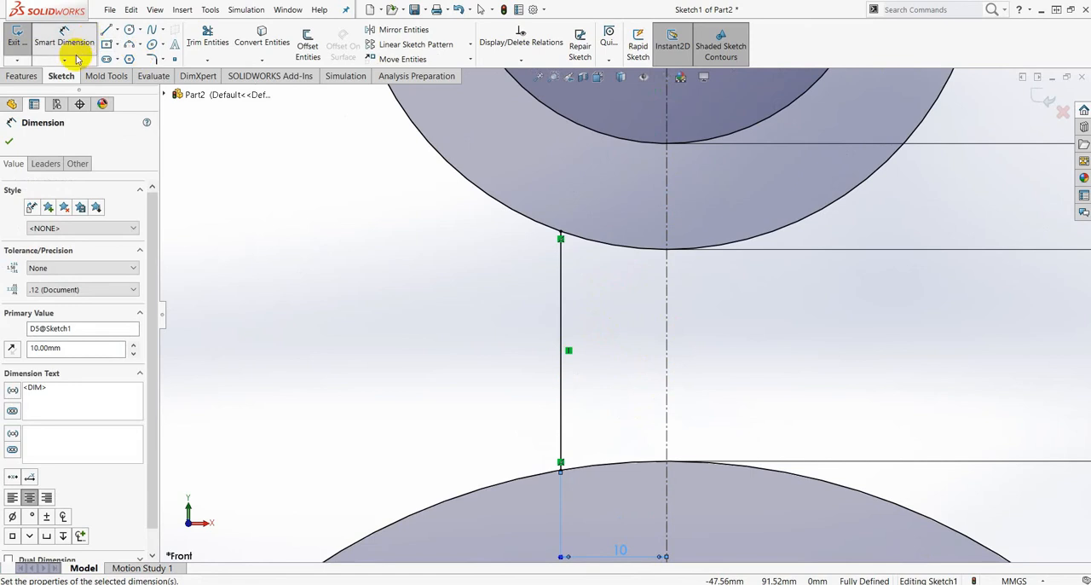
click(9, 140)
- Mirror the short vertical line about the vertical centerline, keeping the original as a copy
scroll(711, 336, up, 2)
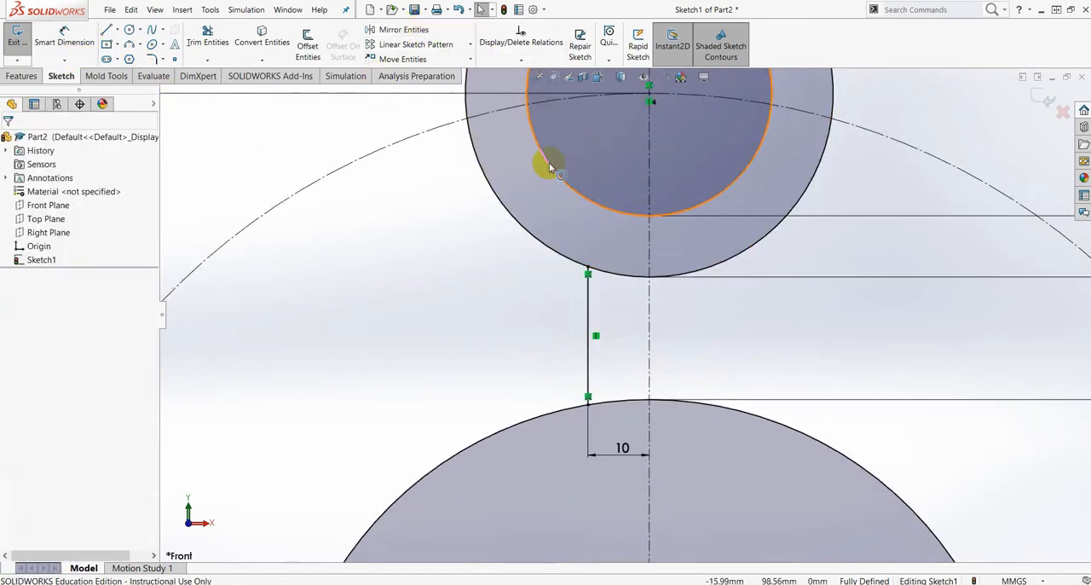
click(407, 31)
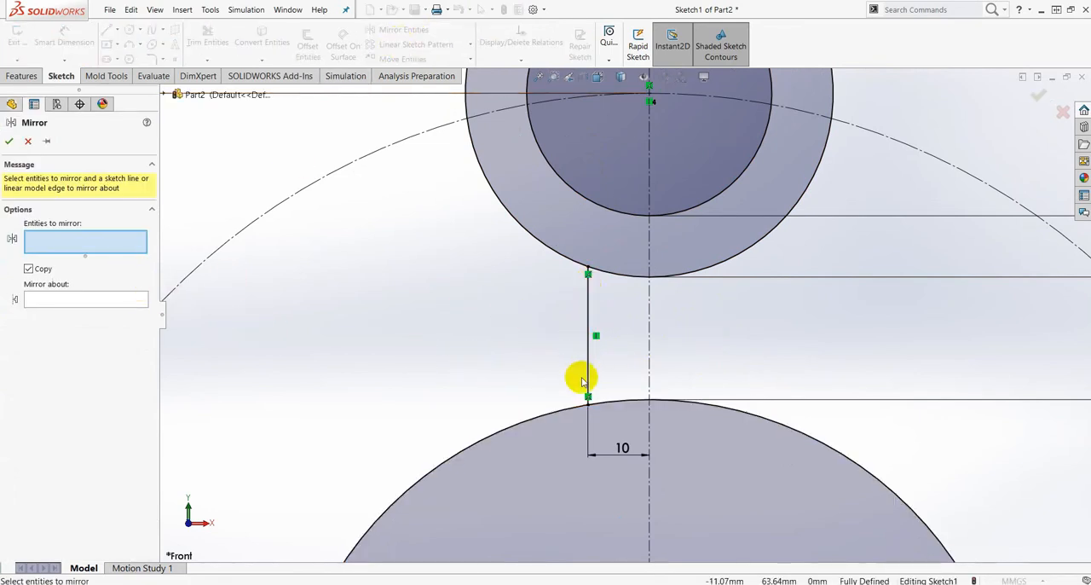
click(588, 305)
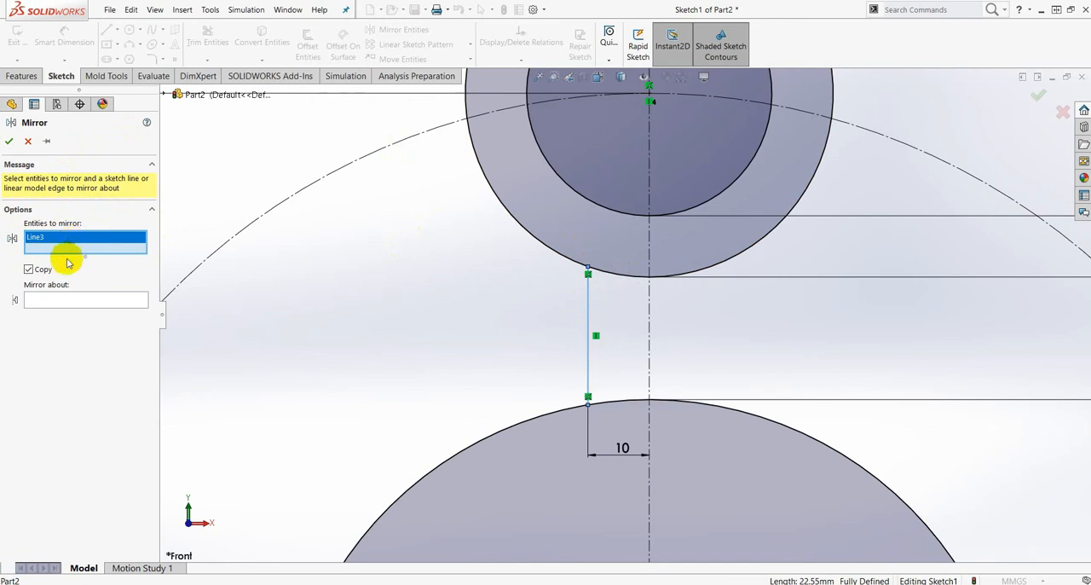
click(63, 301)
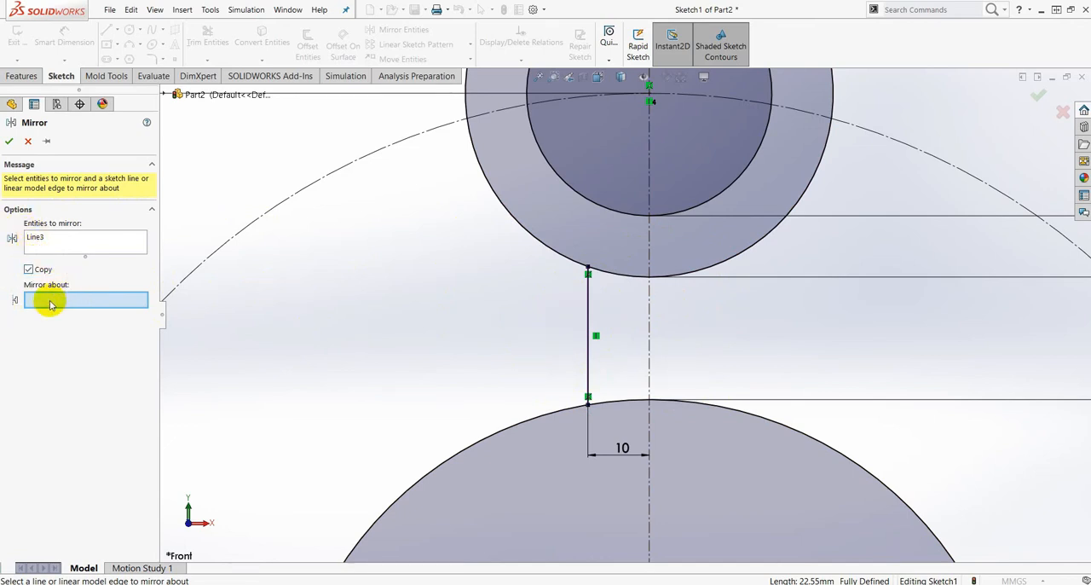
click(649, 328)
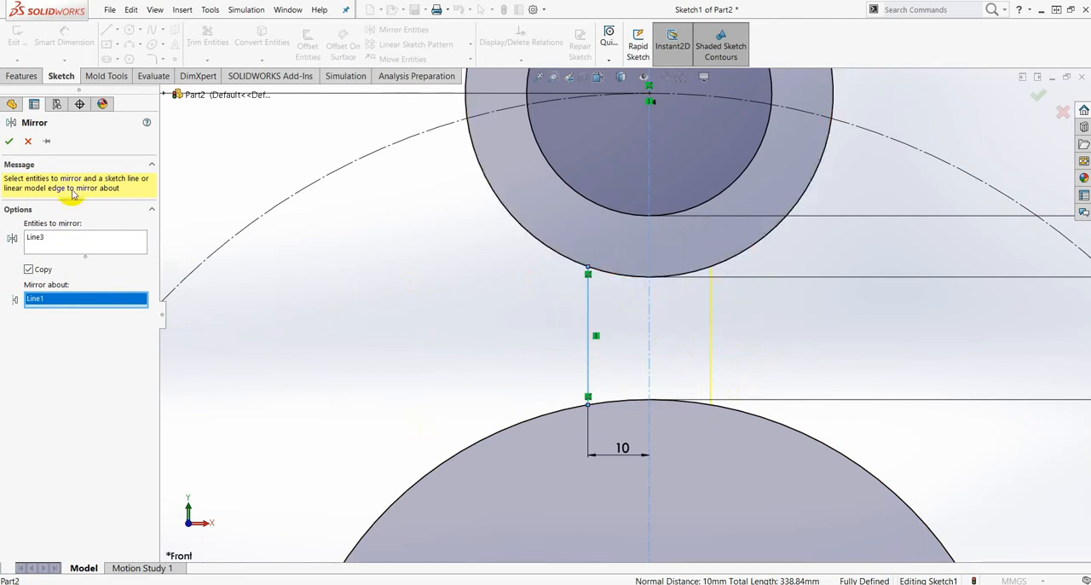
click(10, 145)
scroll(664, 353, up, 5)
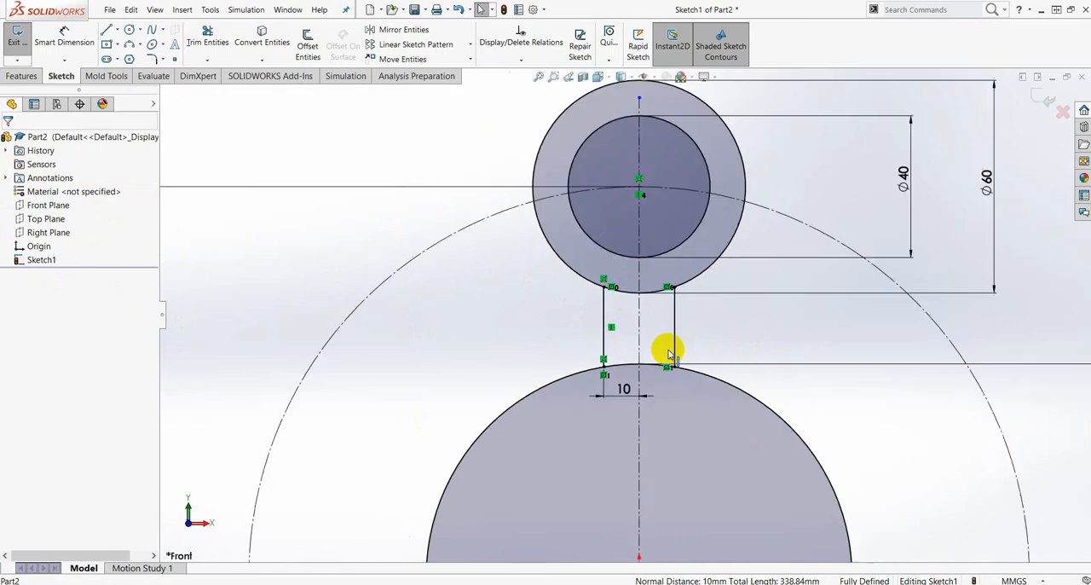
scroll(627, 318, down, 5)
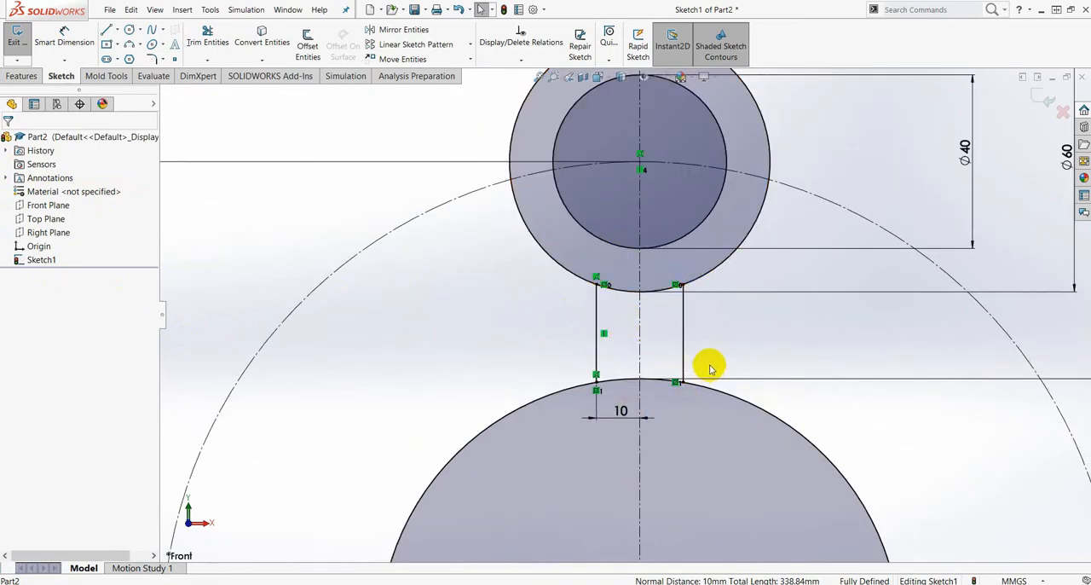
- Power-trim the lower arc of the 60 mm circle between the two vertical arm lines
click(213, 62)
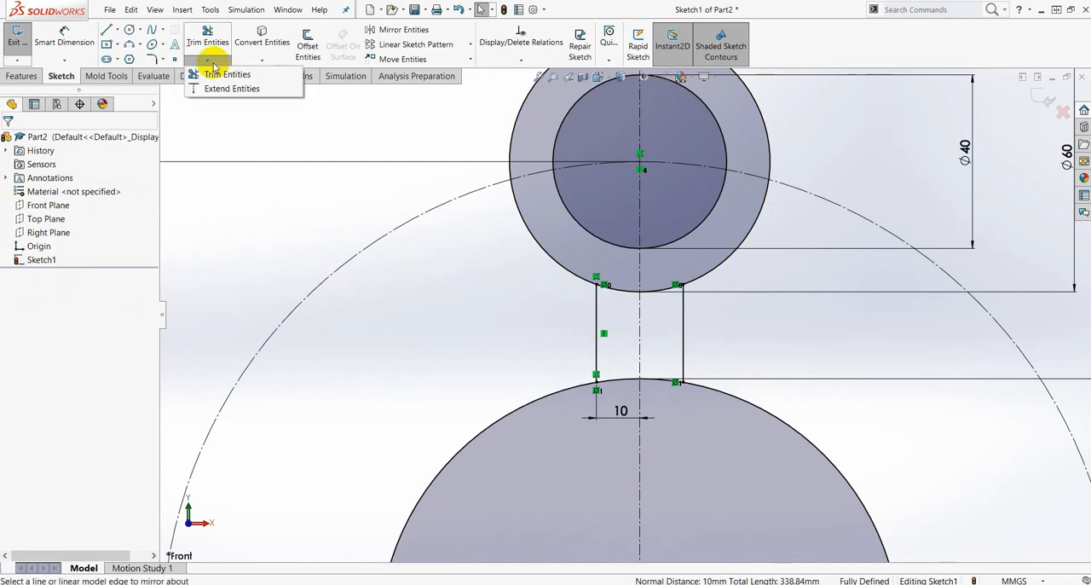
click(225, 76)
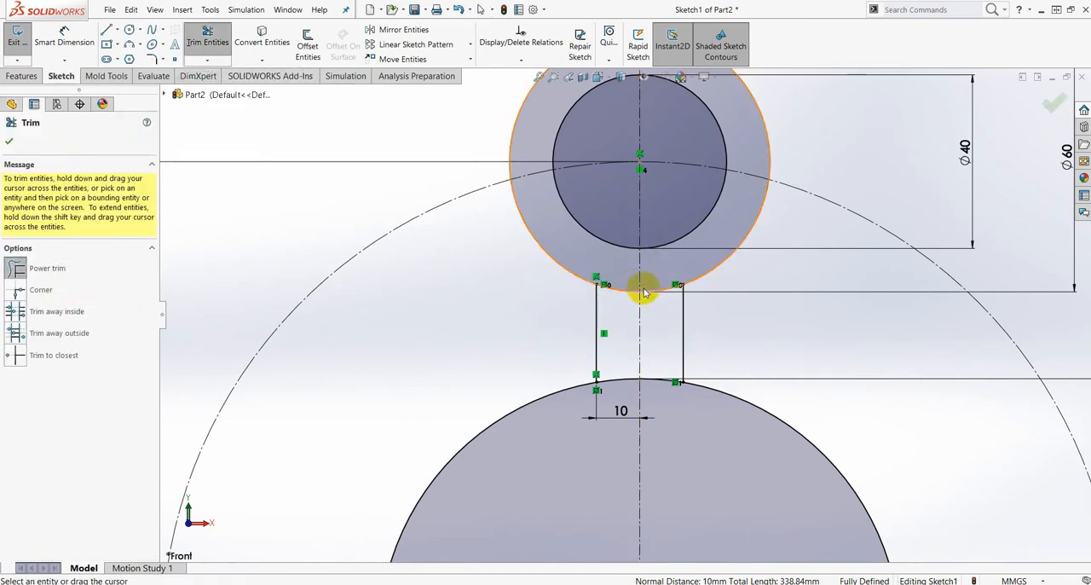
scroll(655, 284, down, 4)
mouse_move(580, 267)
mouse_down()
mouse_move(577, 319)
mouse_move(741, 256)
mouse_move(689, 261)
mouse_move(665, 415)
mouse_up()
scroll(665, 414, up, 4)
scroll(626, 416, down, 2)
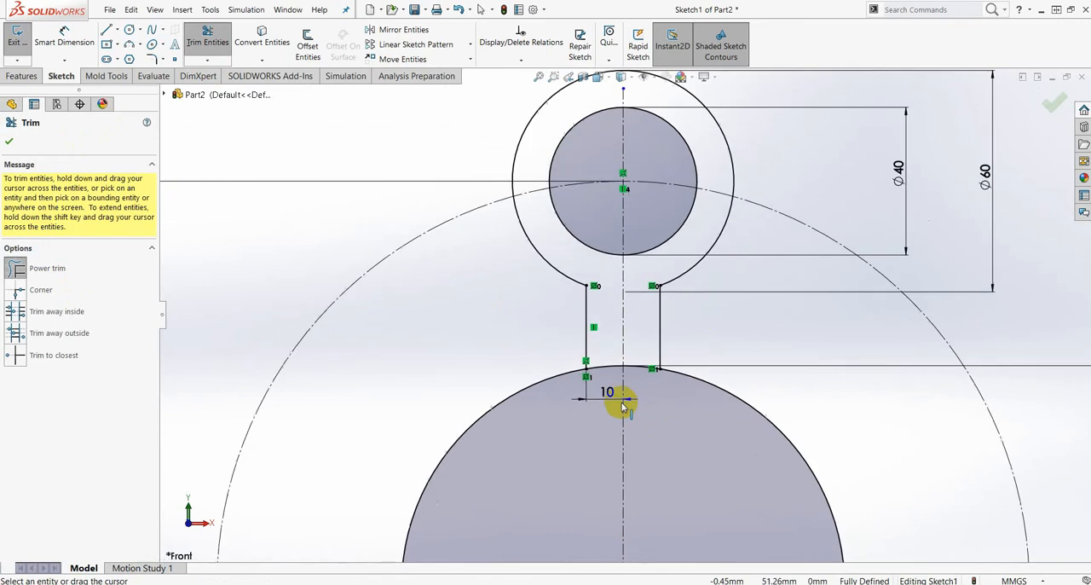
click(9, 146)
- Examine the trimmed upper arm and how it joins the 60 mm ring to the 120 mm circle
scroll(597, 417, up, 7)
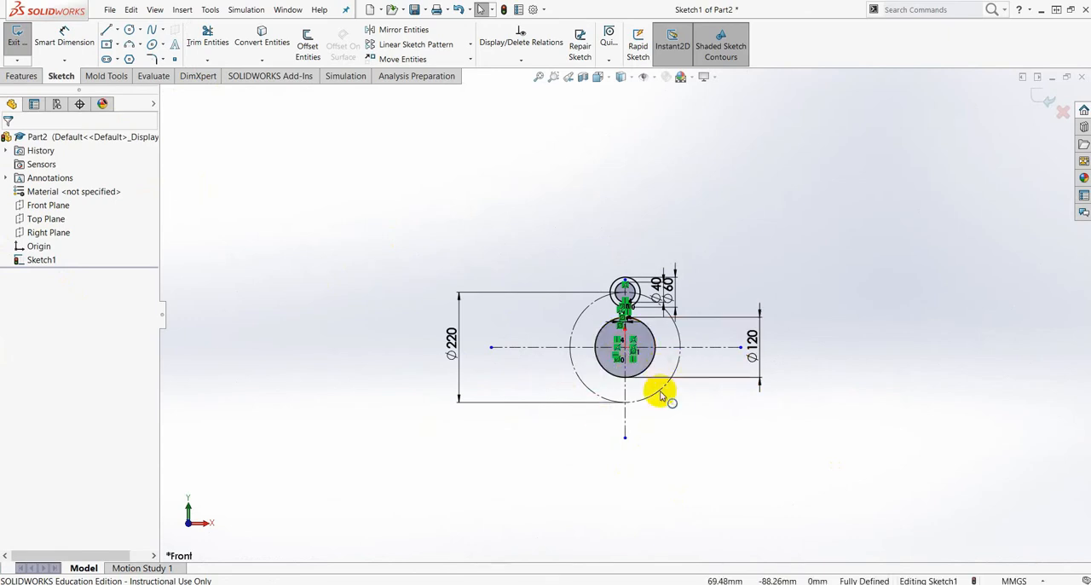
scroll(650, 400, down, 1)
scroll(650, 400, down, 1)
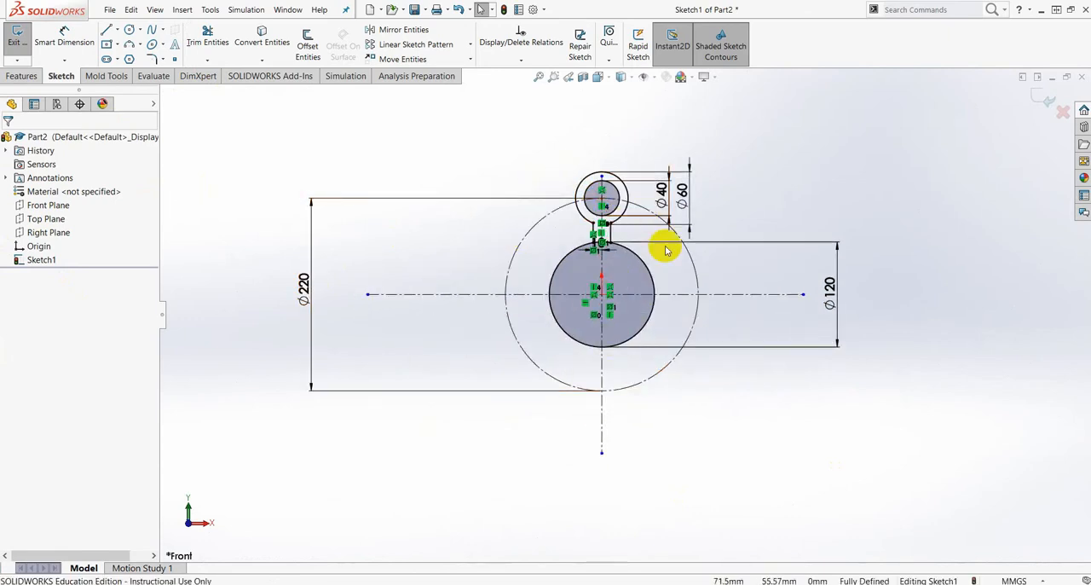
scroll(663, 239, down, 1)
scroll(599, 179, down, 1)
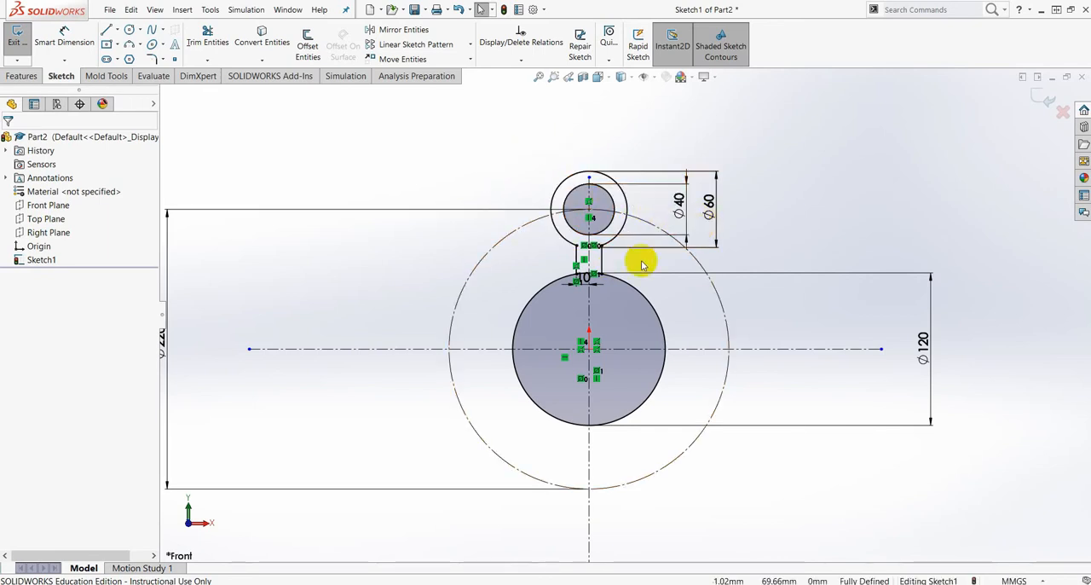
scroll(602, 284, down, 4)
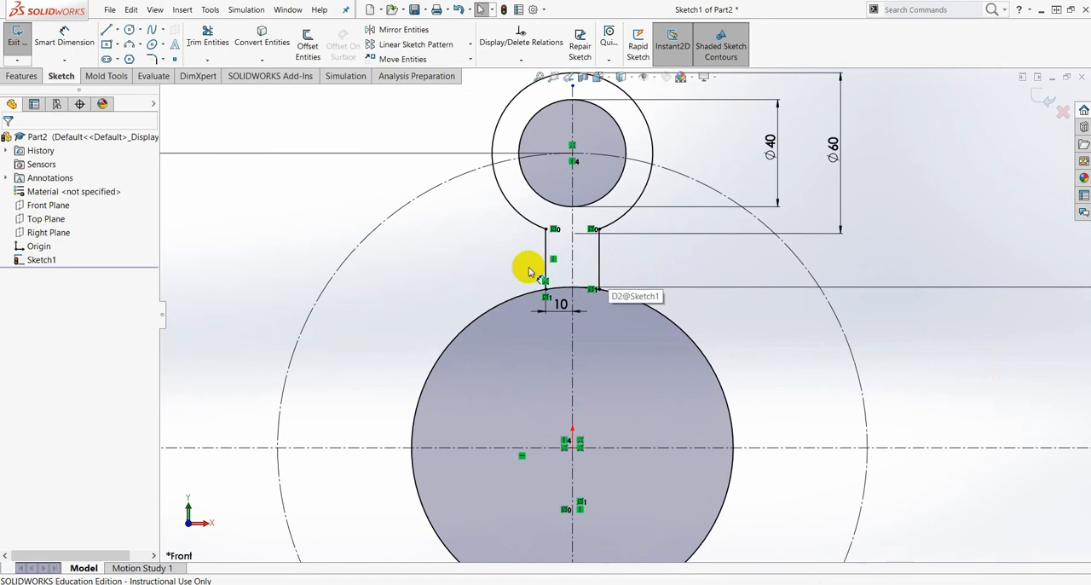
scroll(657, 372, up, 5)
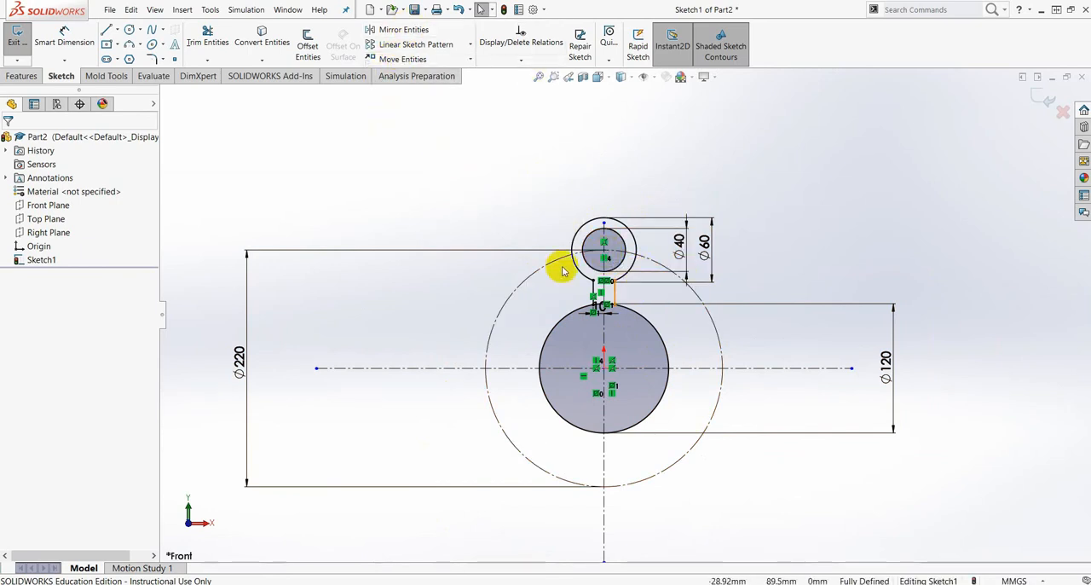
scroll(629, 243, down, 2)
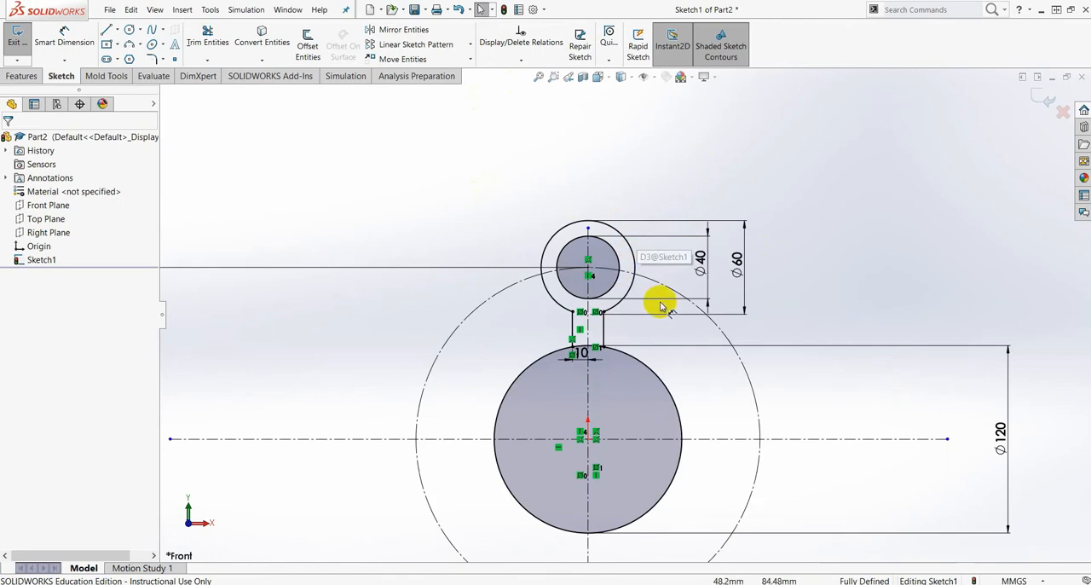
scroll(633, 414, up, 3)
scroll(624, 450, down, 2)
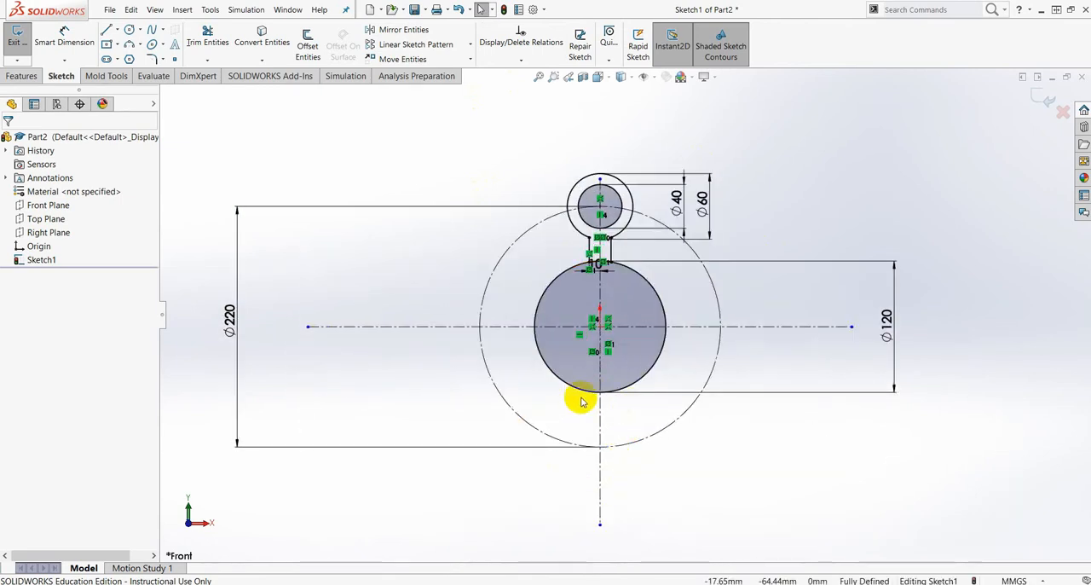
scroll(641, 273, up, 3)
scroll(662, 271, down, 1)
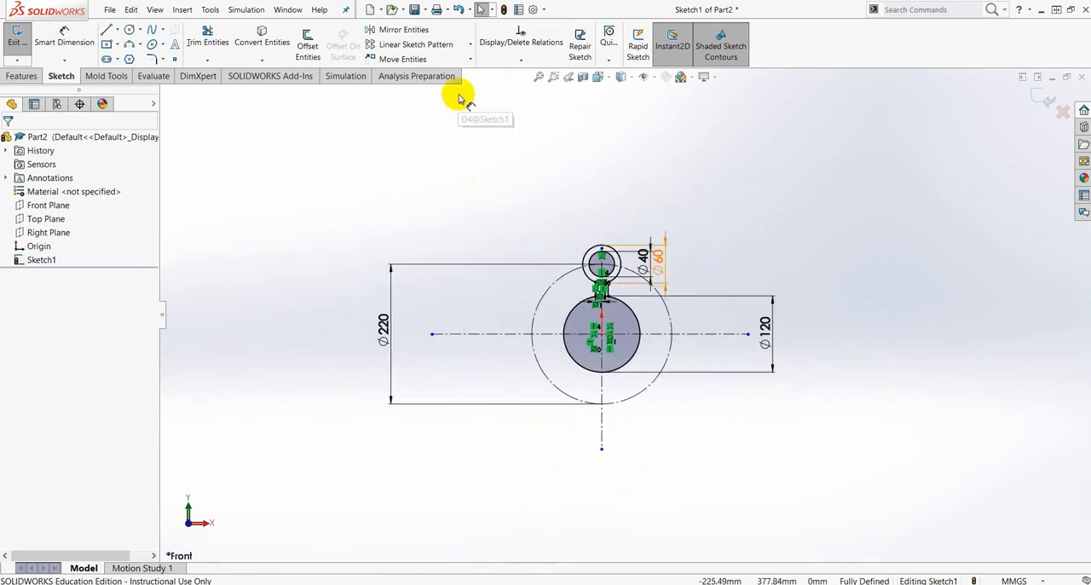
- Mirror the 60 mm arc, the 40 mm circle and both vertical arm lines about the horizontal centerline, keeping the originals as a copy
click(412, 31)
scroll(652, 275, down, 2)
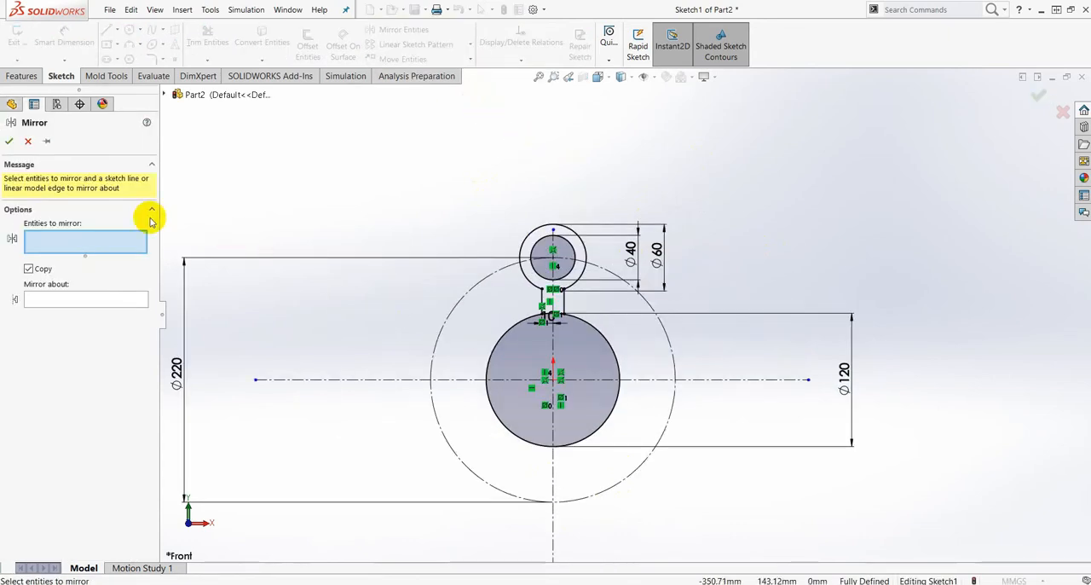
scroll(536, 241, down, 1)
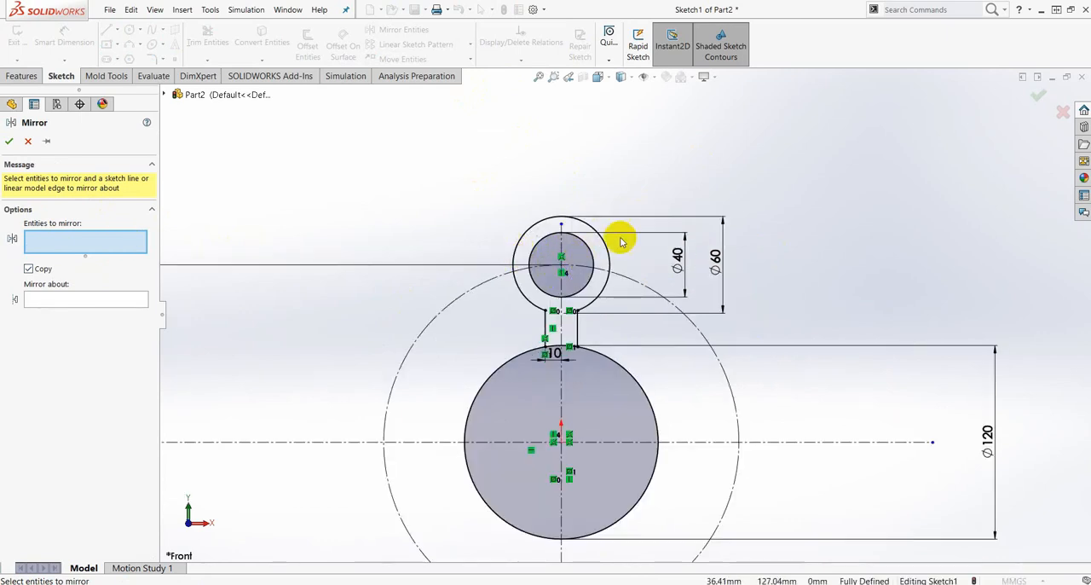
scroll(620, 242, down, 1)
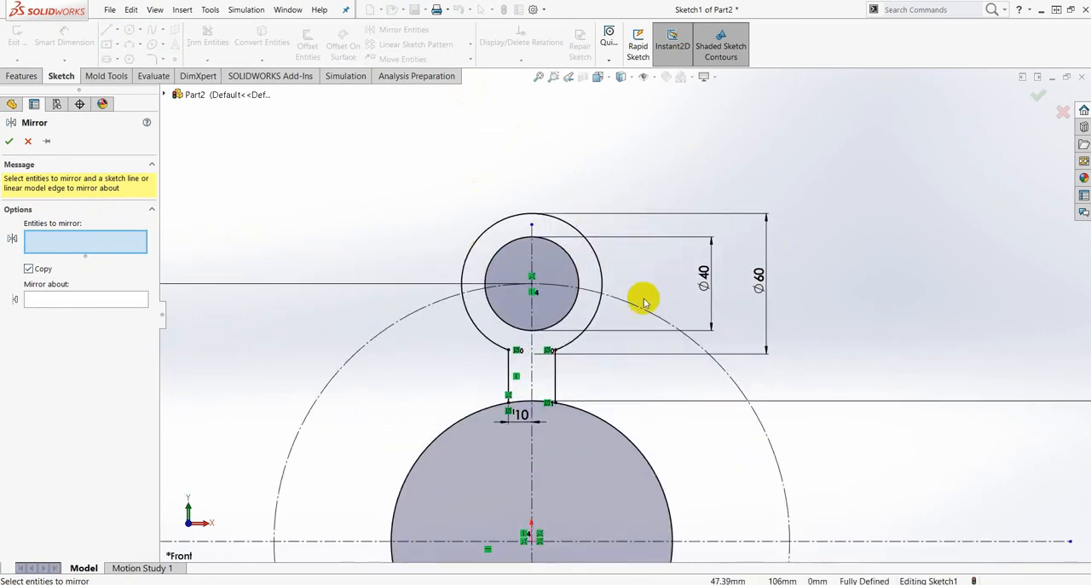
click(600, 269)
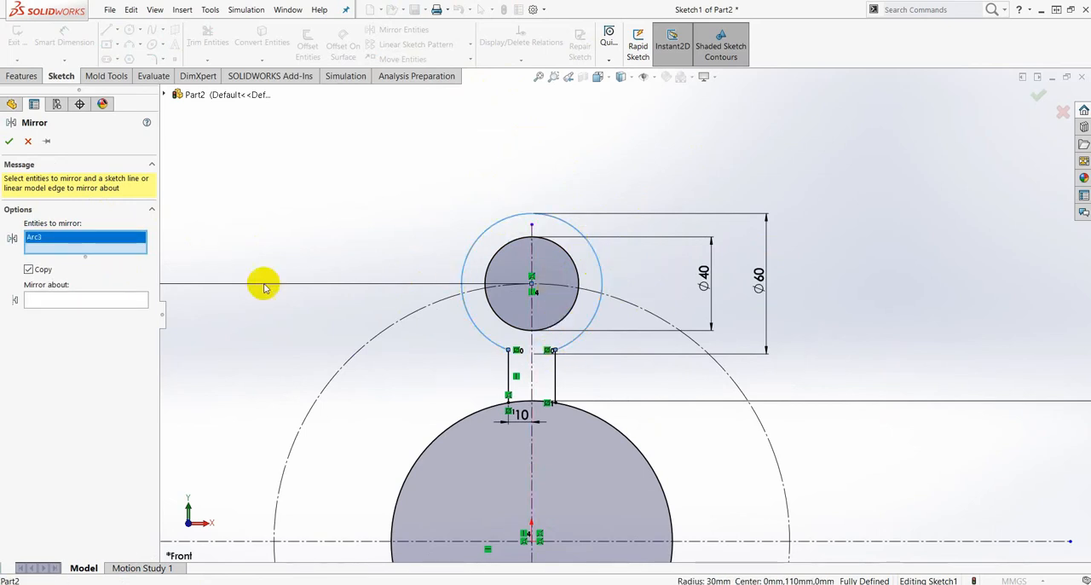
click(576, 273)
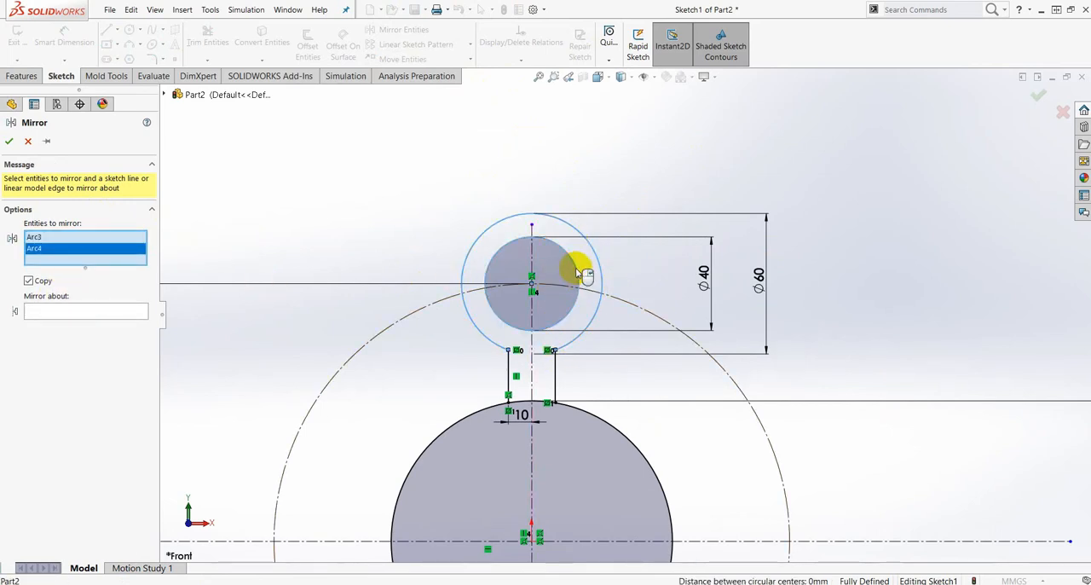
scroll(570, 388, down, 2)
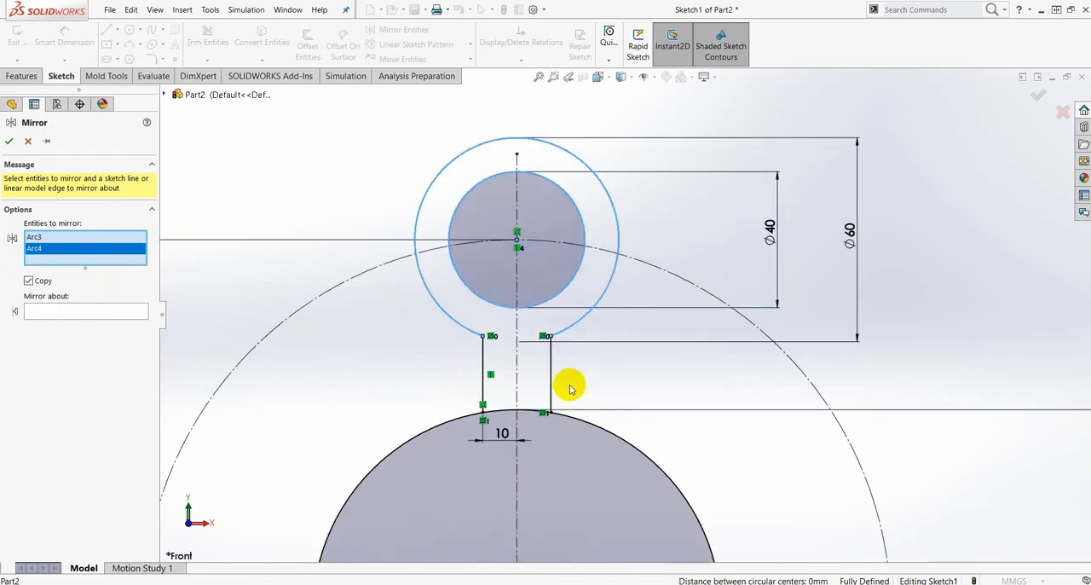
click(551, 380)
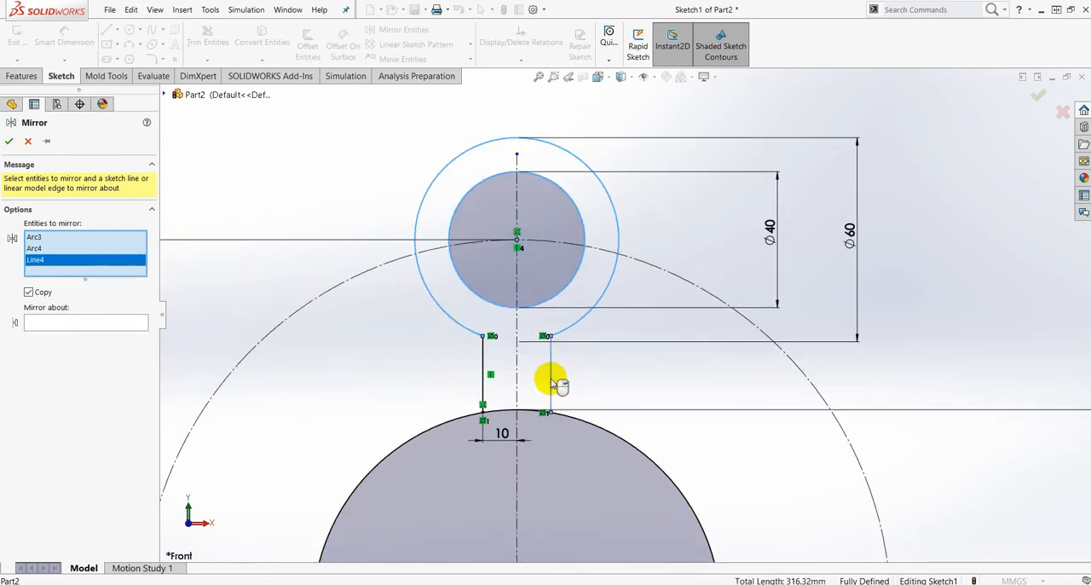
click(482, 362)
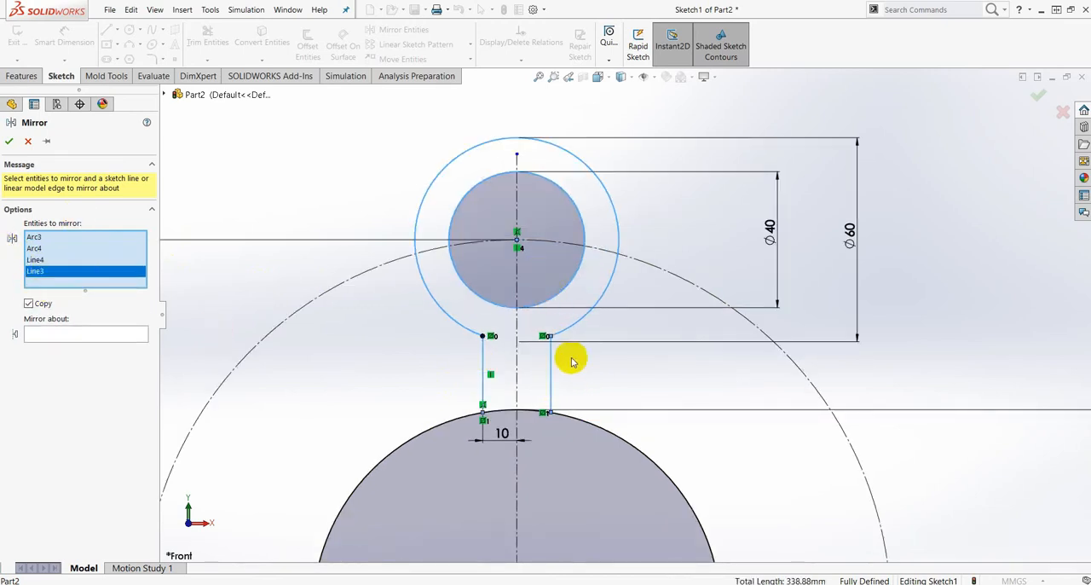
scroll(545, 334, up, 5)
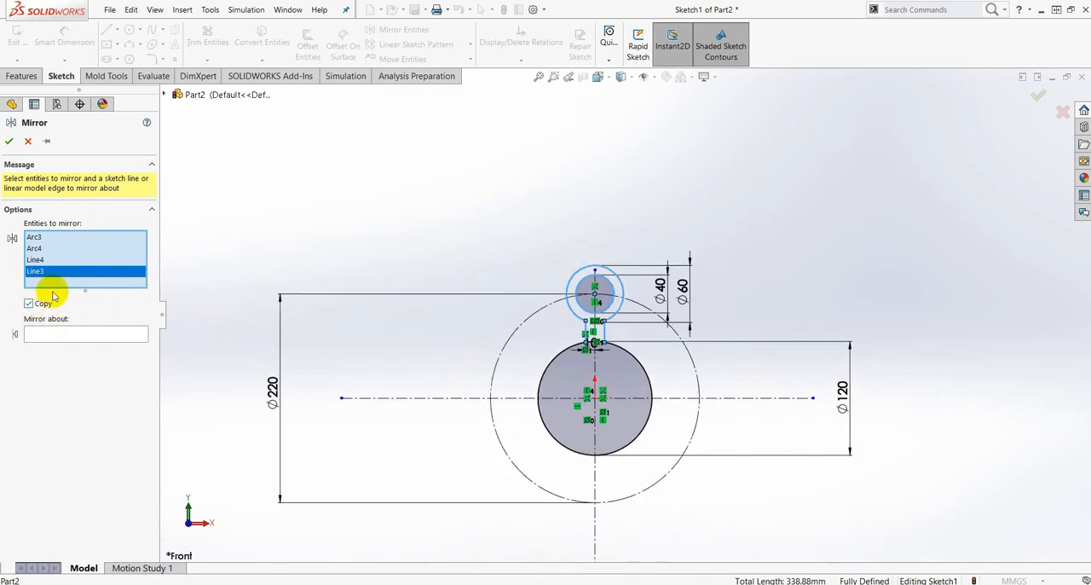
click(73, 335)
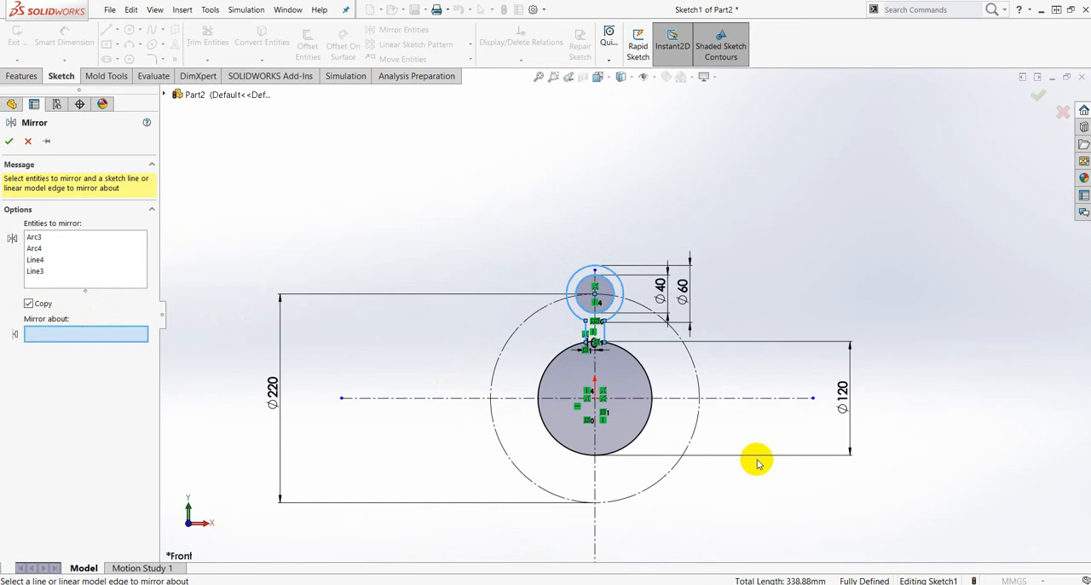
scroll(750, 451, down, 2)
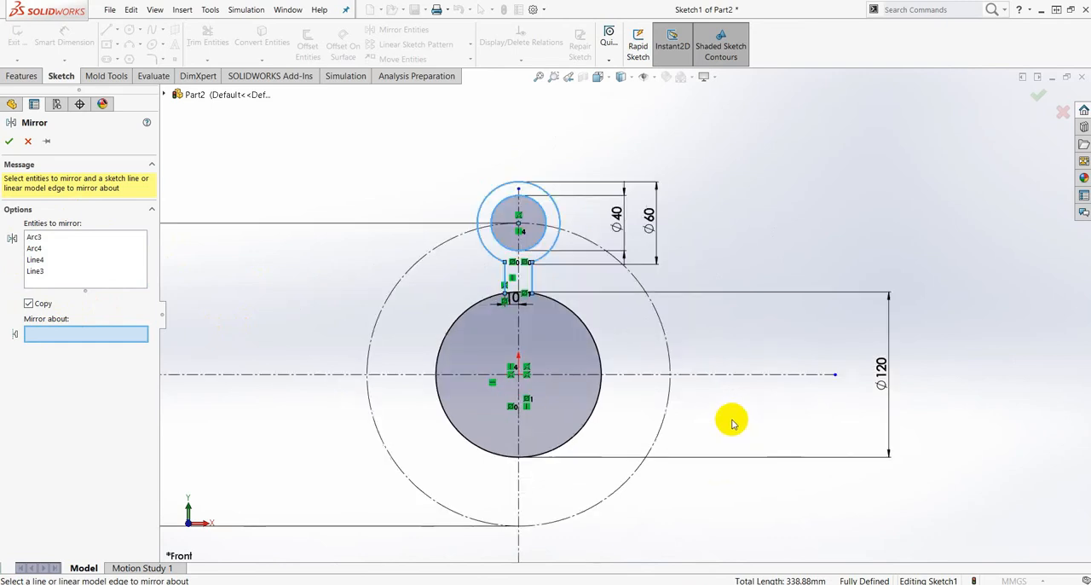
click(653, 376)
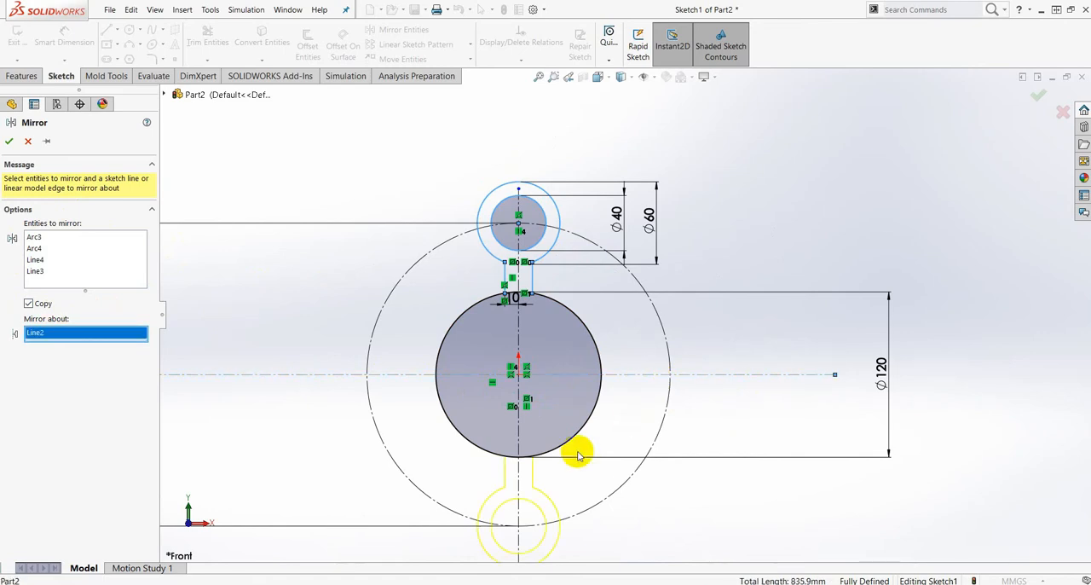
scroll(577, 451, up, 3)
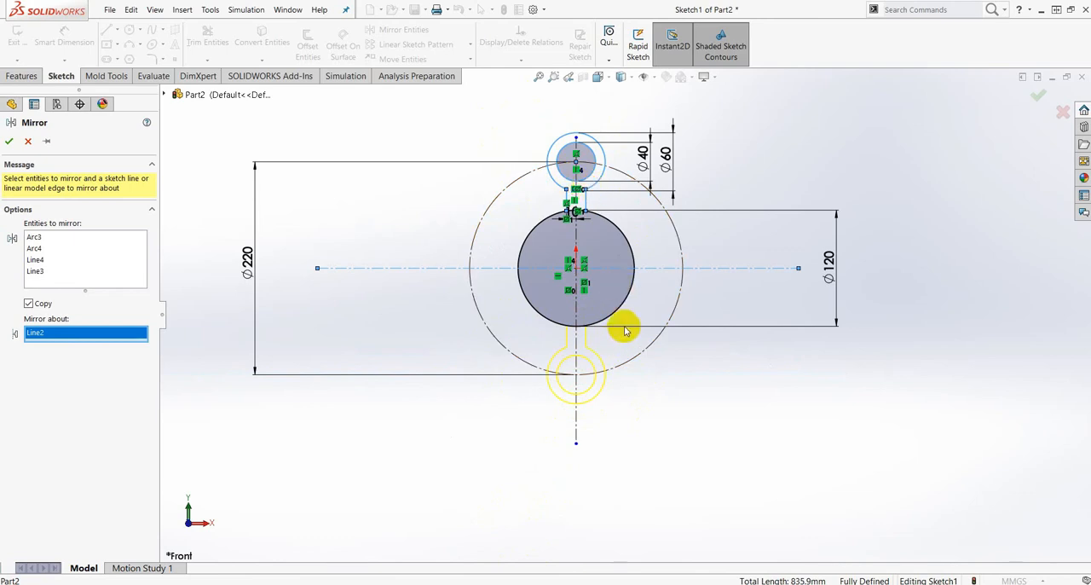
scroll(625, 330, down, 2)
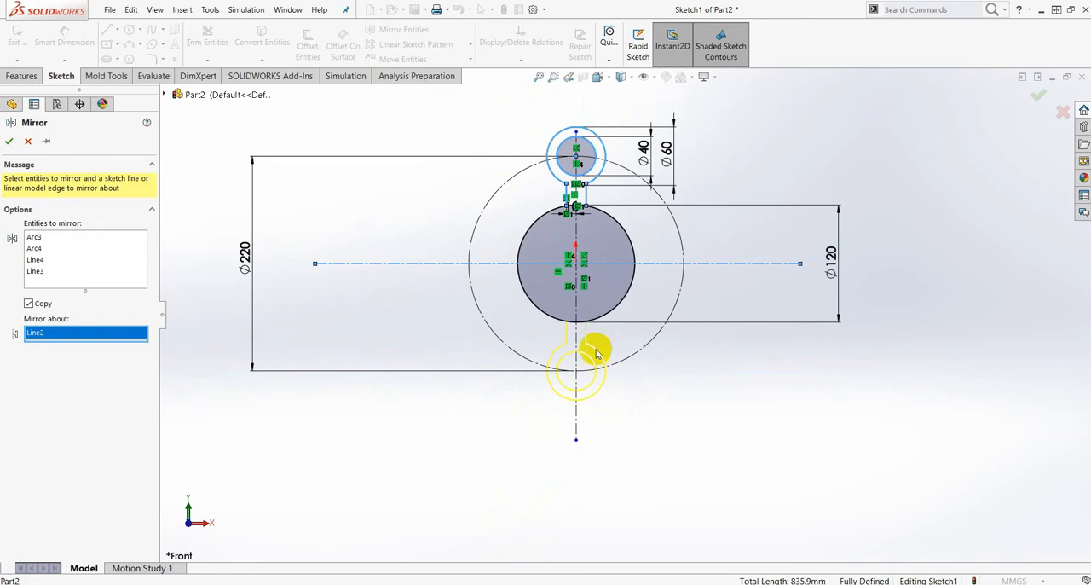
scroll(595, 350, down, 2)
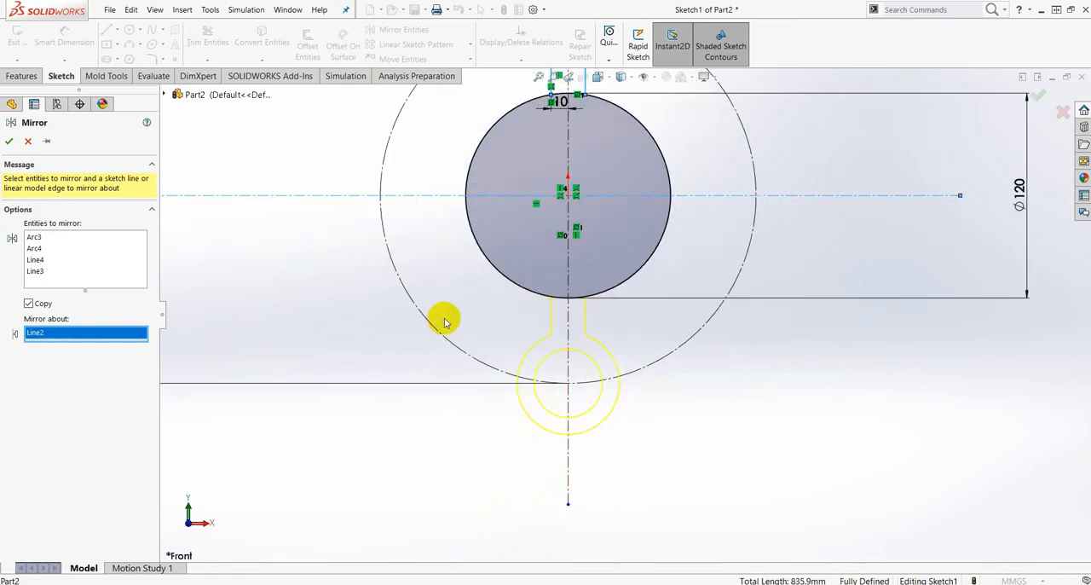
click(9, 142)
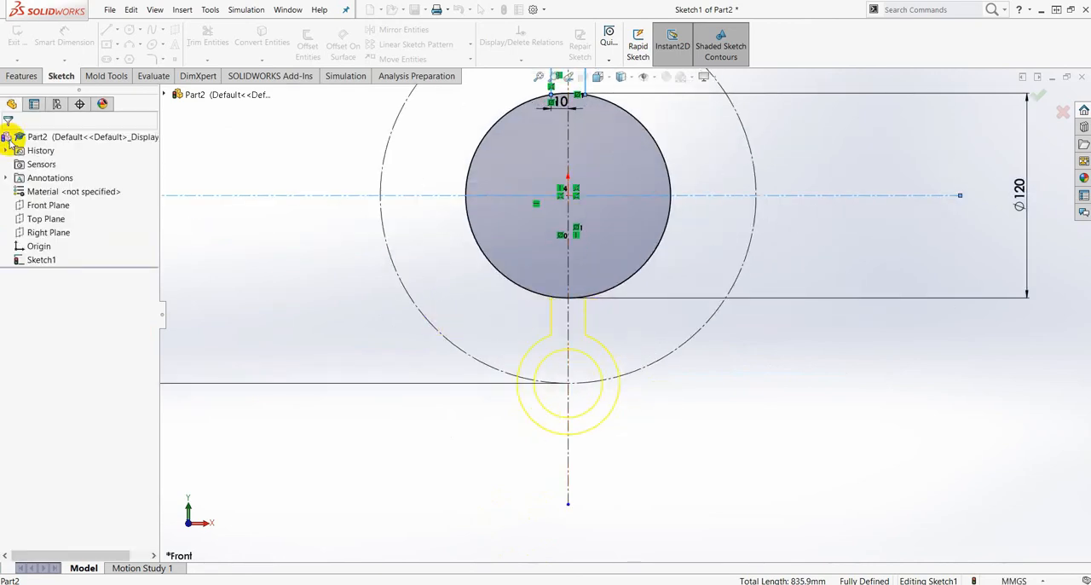
- Check the reference drawing in Nitro Pro for the angled arms' positions, and return to the sketch in SOLIDWORKS
scroll(634, 329, up, 4)
scroll(638, 296, down, 1)
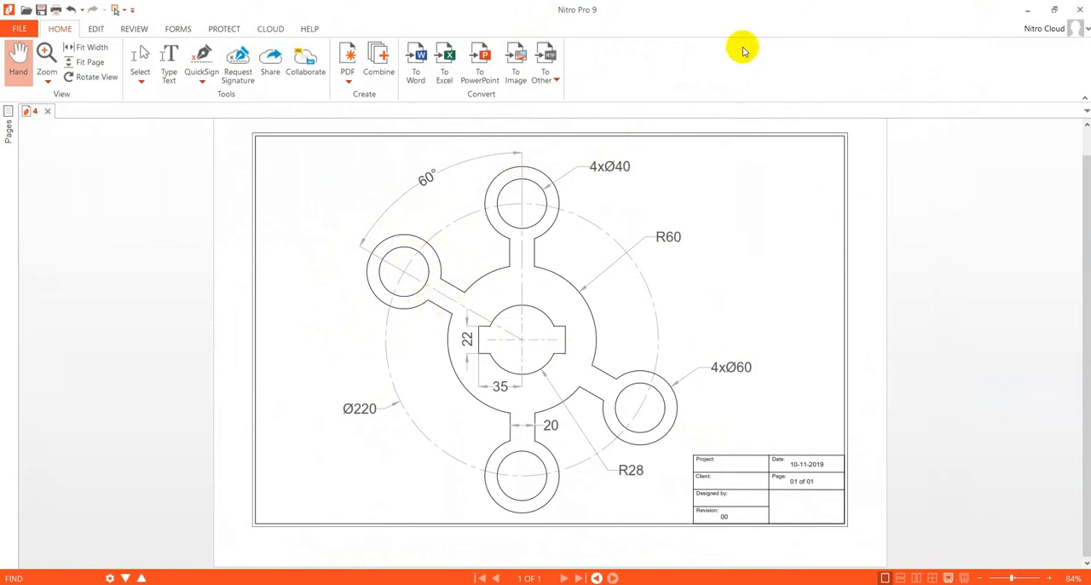
mouse_move(624, 12)
mouse_down()
mouse_move(843, 115)
mouse_move(1090, 114)
mouse_up()
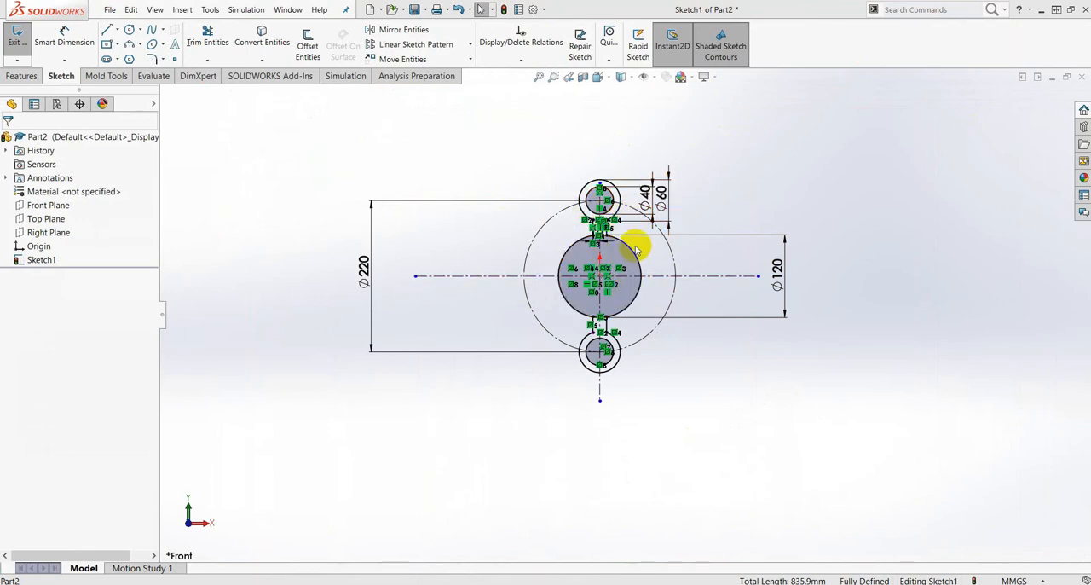
scroll(616, 205, down, 2)
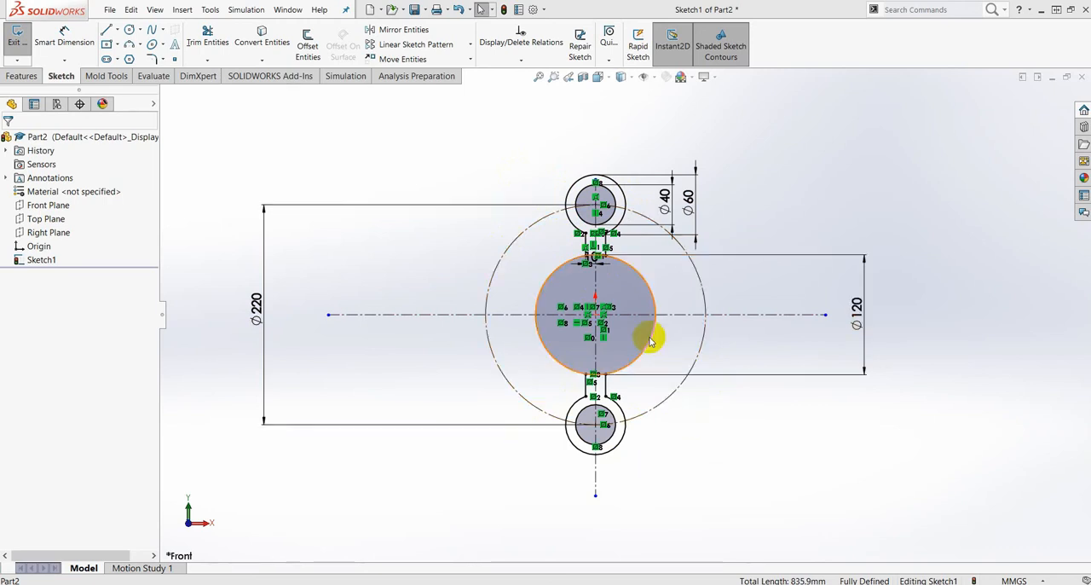
click(470, 59)
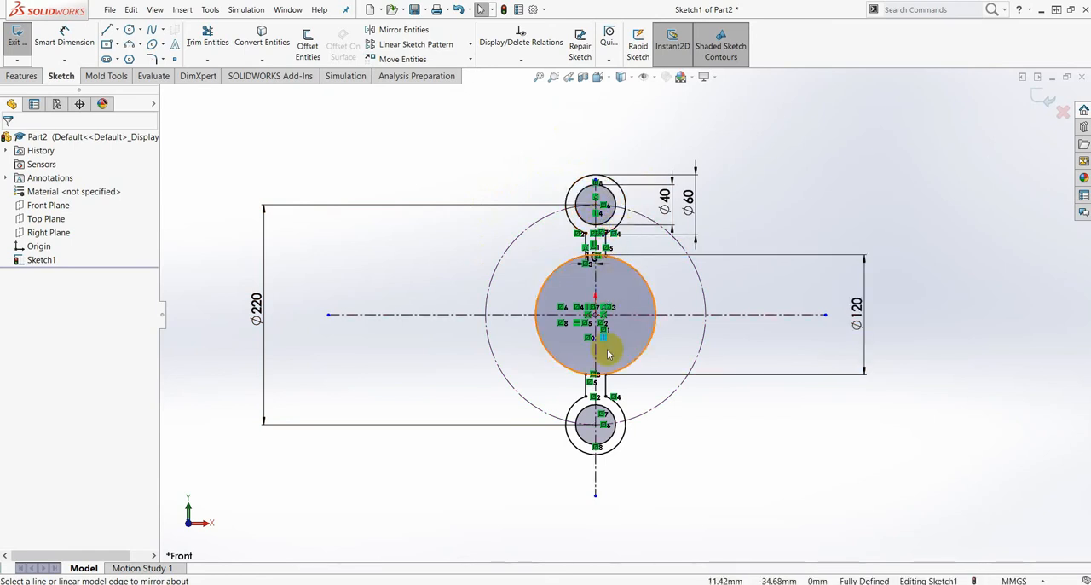
click(470, 59)
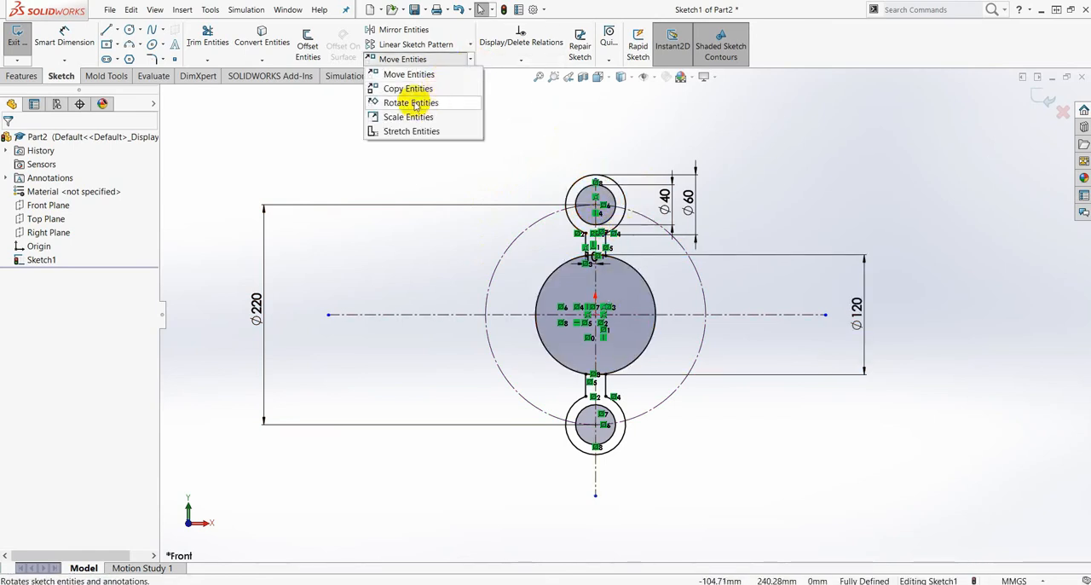
scroll(638, 200, down, 4)
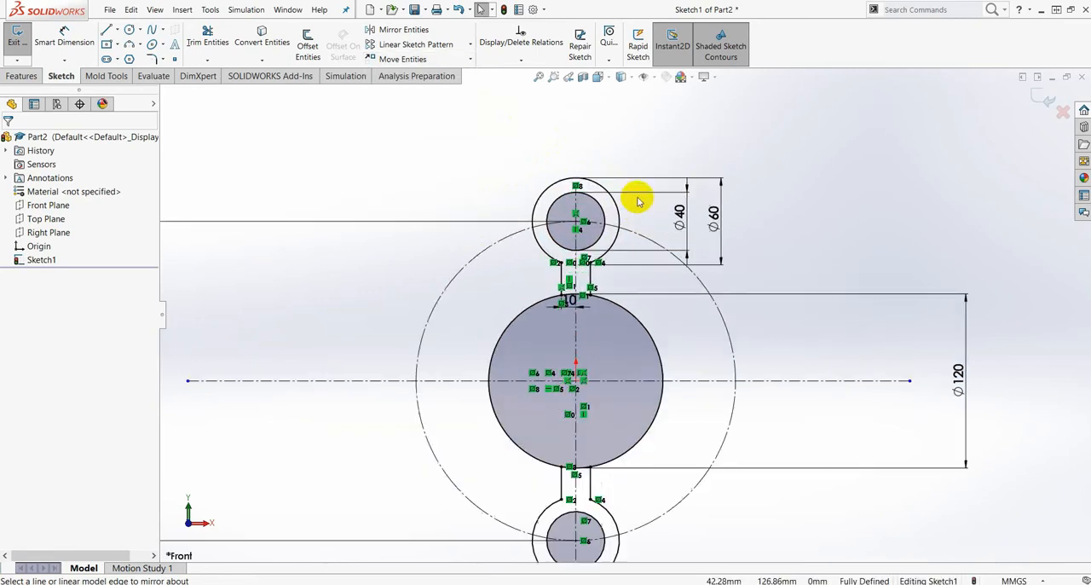
scroll(622, 371, up, 6)
click(637, 360)
scroll(637, 371, down, 1)
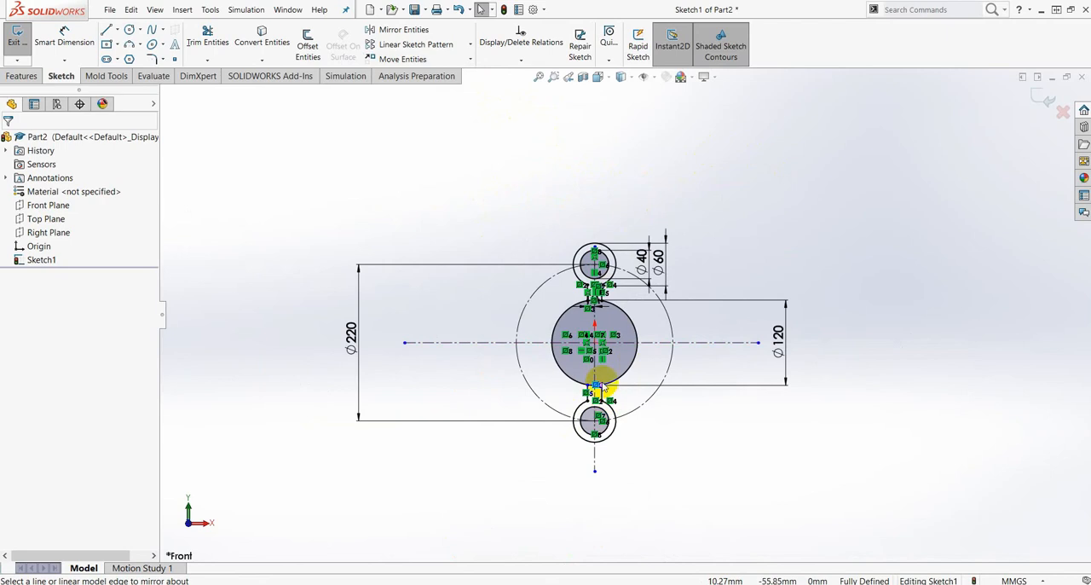
- Start Copy Entities and select the upper arm's 60 mm arc, 40 mm circle and both vertical lines
click(468, 61)
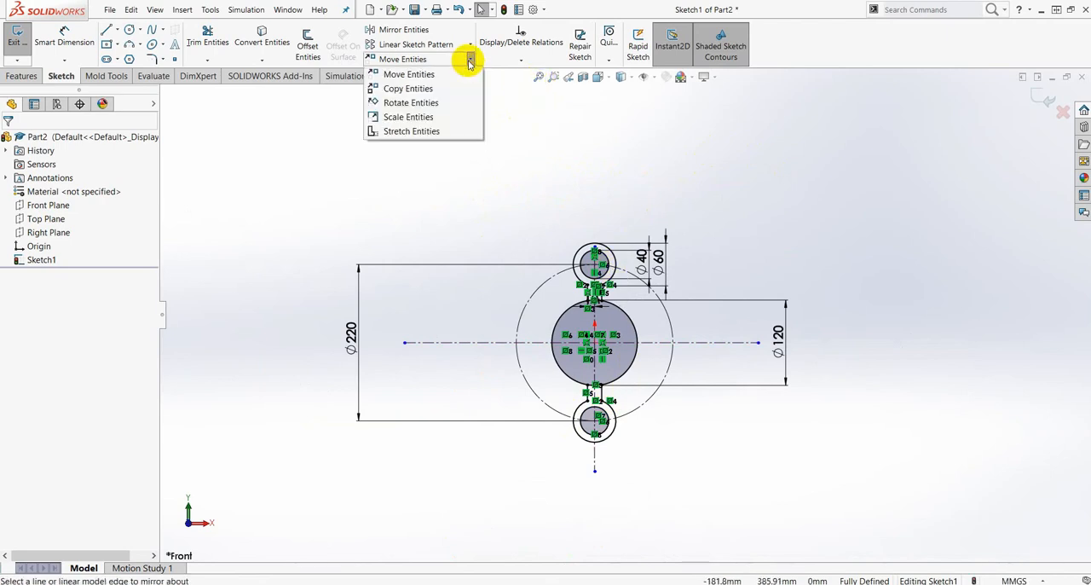
click(424, 91)
scroll(621, 268, down, 3)
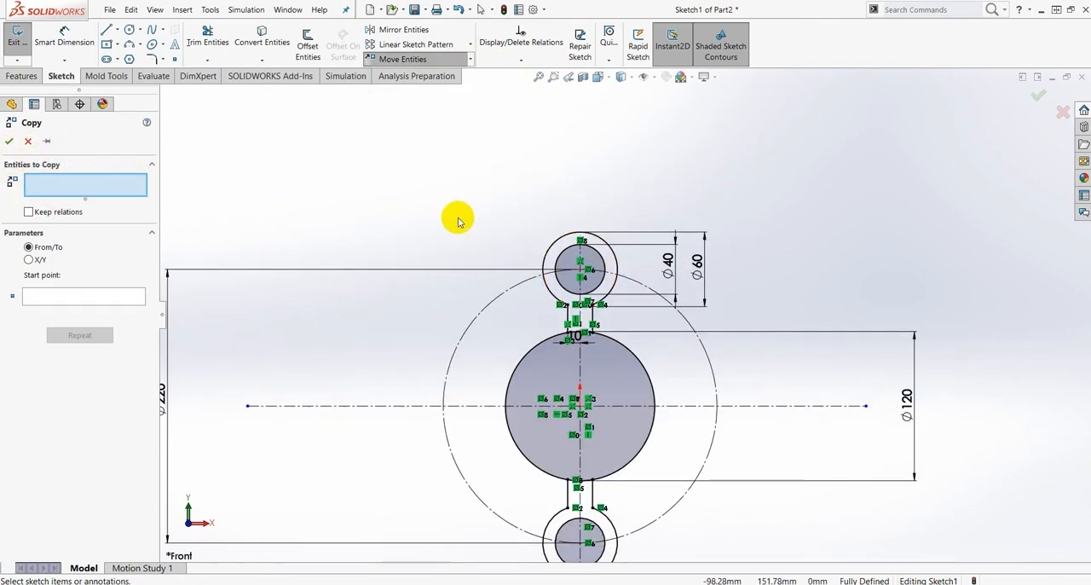
scroll(614, 267, down, 4)
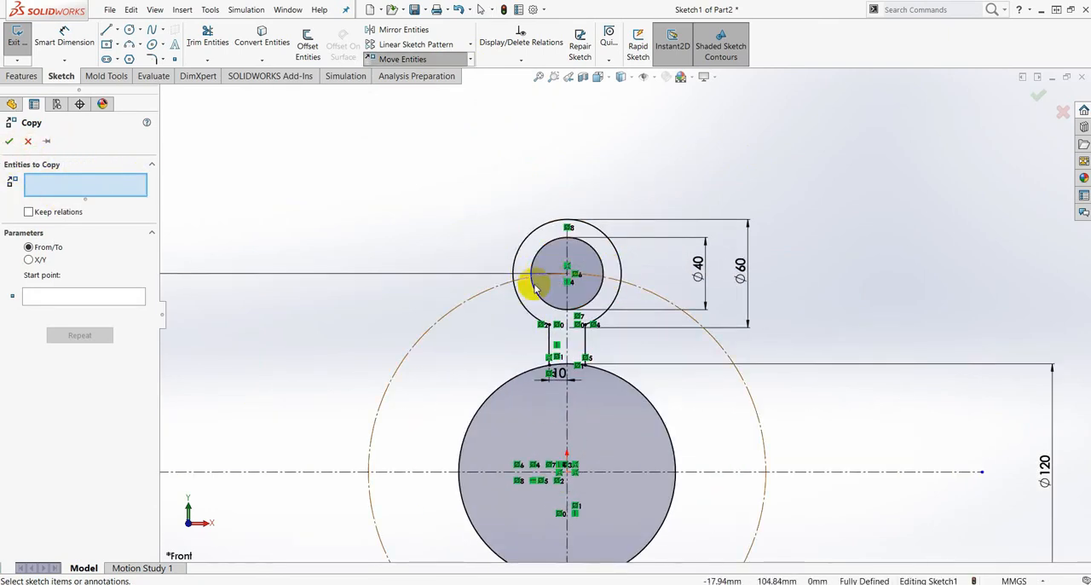
scroll(565, 310, down, 2)
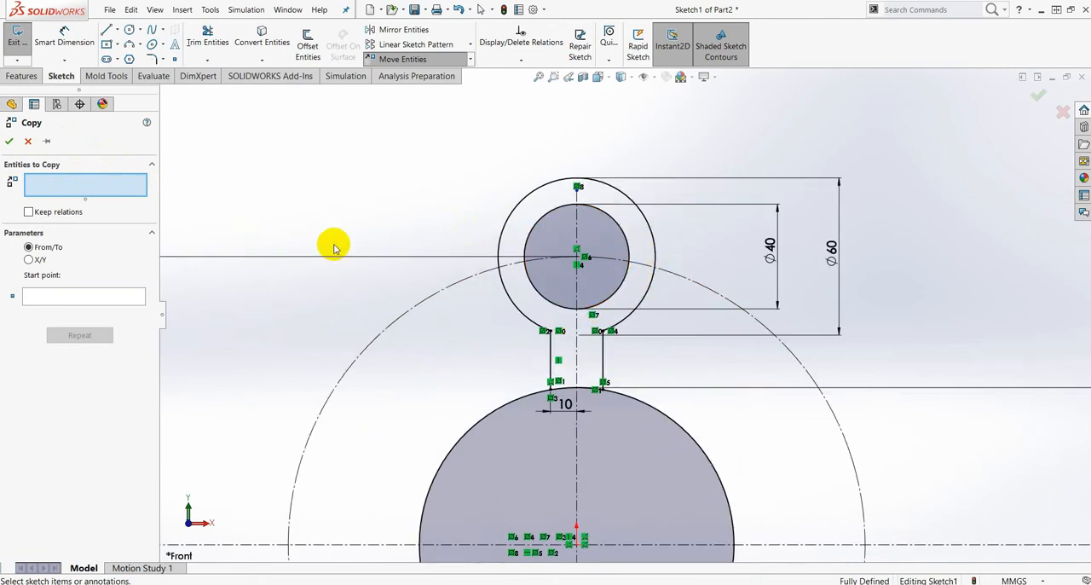
click(647, 224)
click(629, 236)
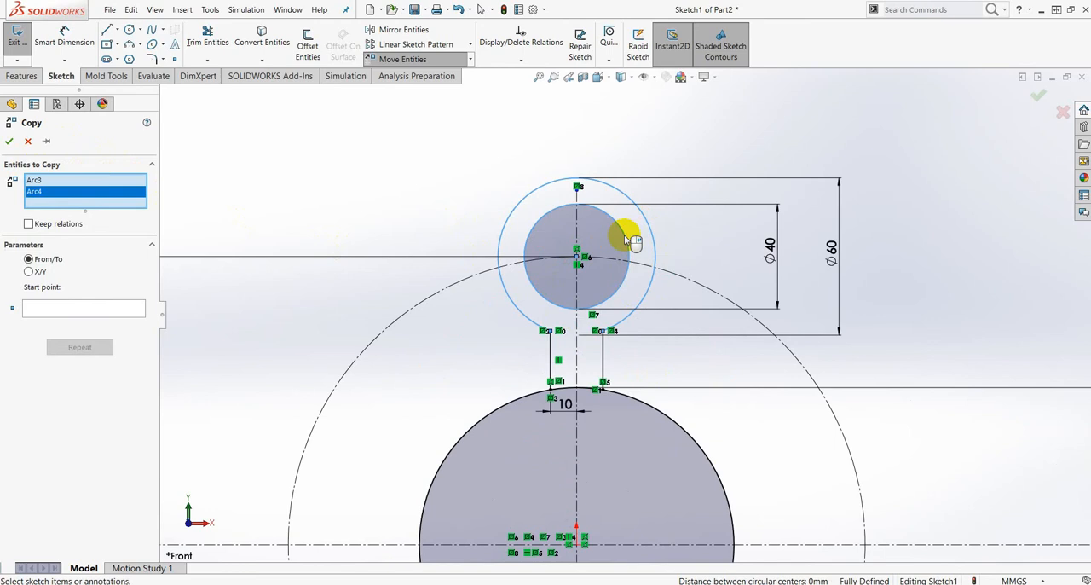
click(604, 358)
click(551, 354)
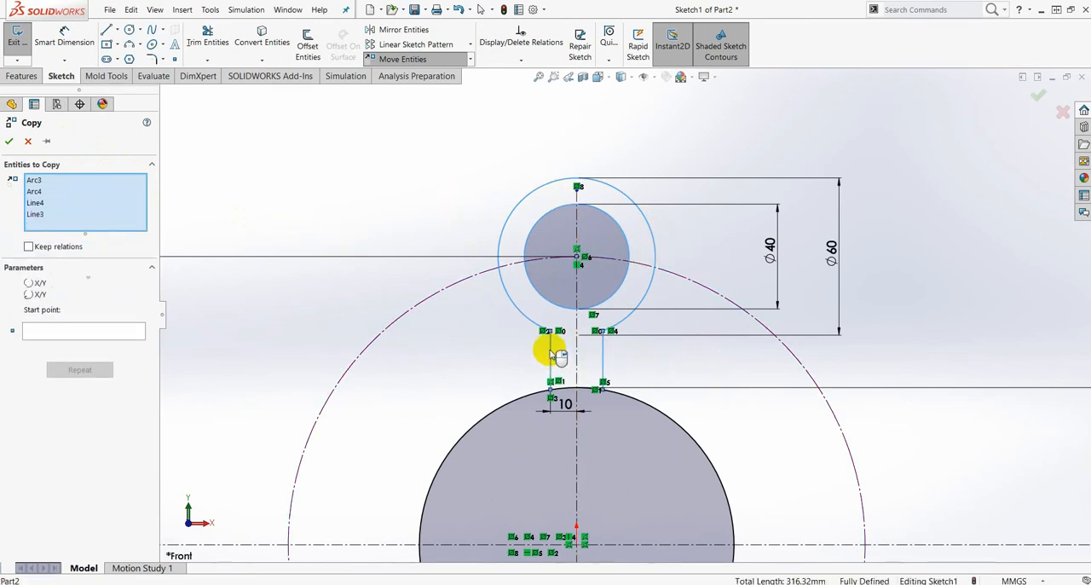
- Add the lower arm's outer arc, inner circle and both vertical lines to the entities to copy
scroll(609, 432, up, 8)
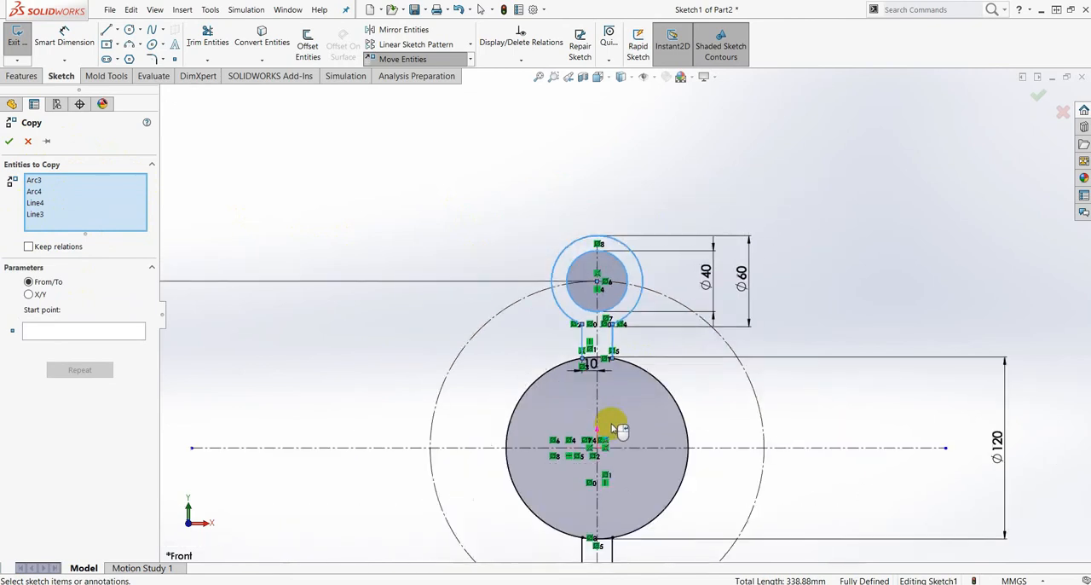
scroll(628, 355, down, 3)
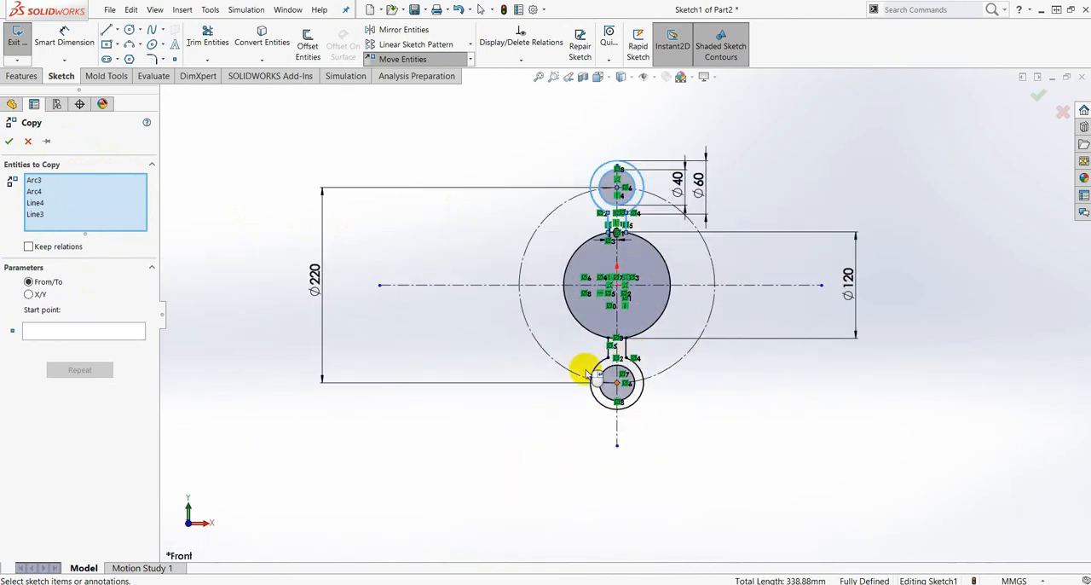
scroll(638, 372, down, 3)
scroll(638, 372, down, 2)
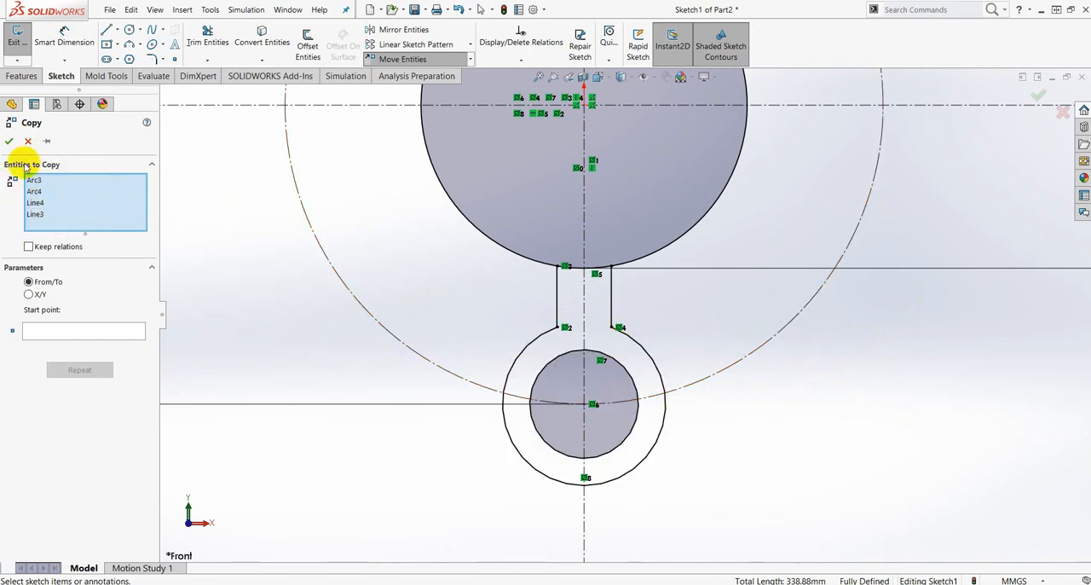
scroll(745, 248, up, 3)
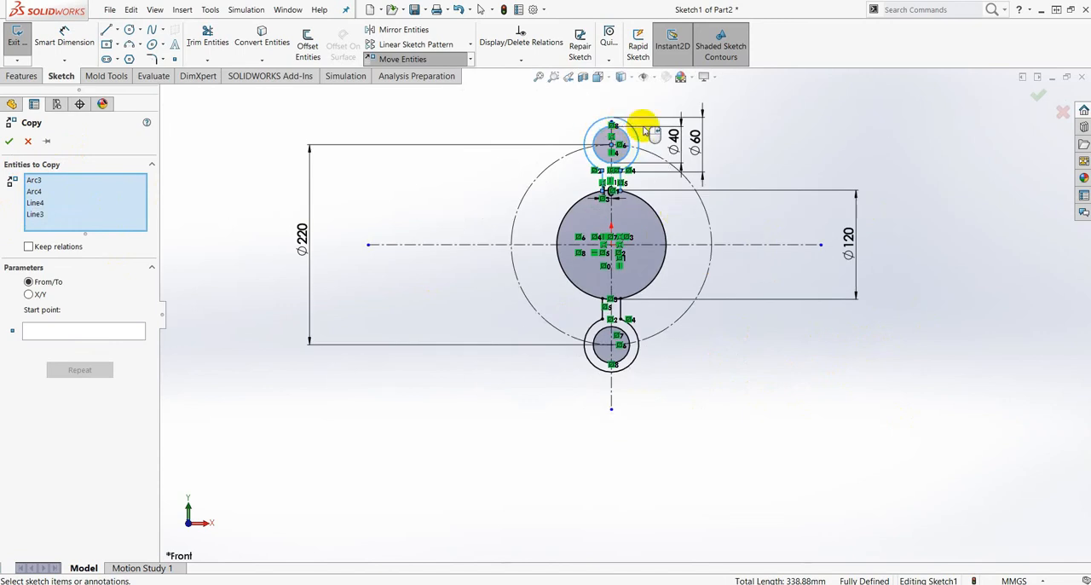
scroll(632, 107, up, 1)
scroll(635, 95, down, 2)
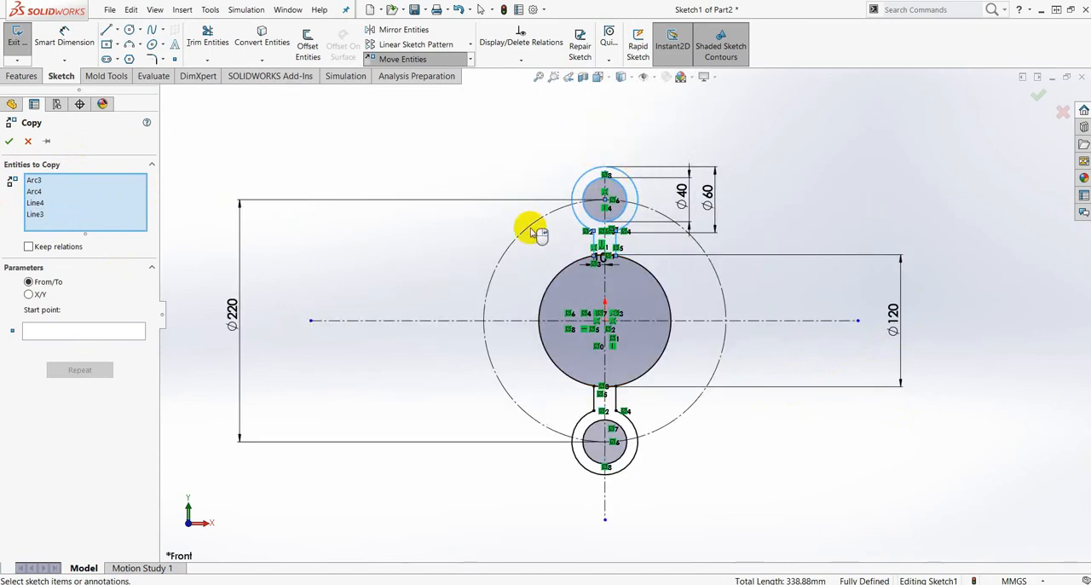
scroll(648, 388, up, 1)
scroll(605, 439, down, 5)
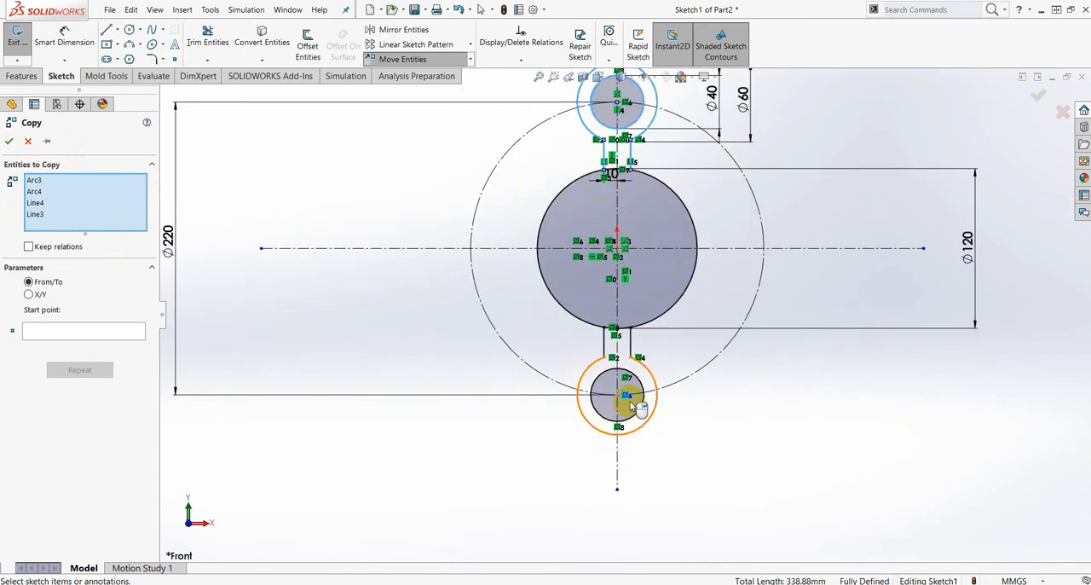
scroll(658, 343, down, 1)
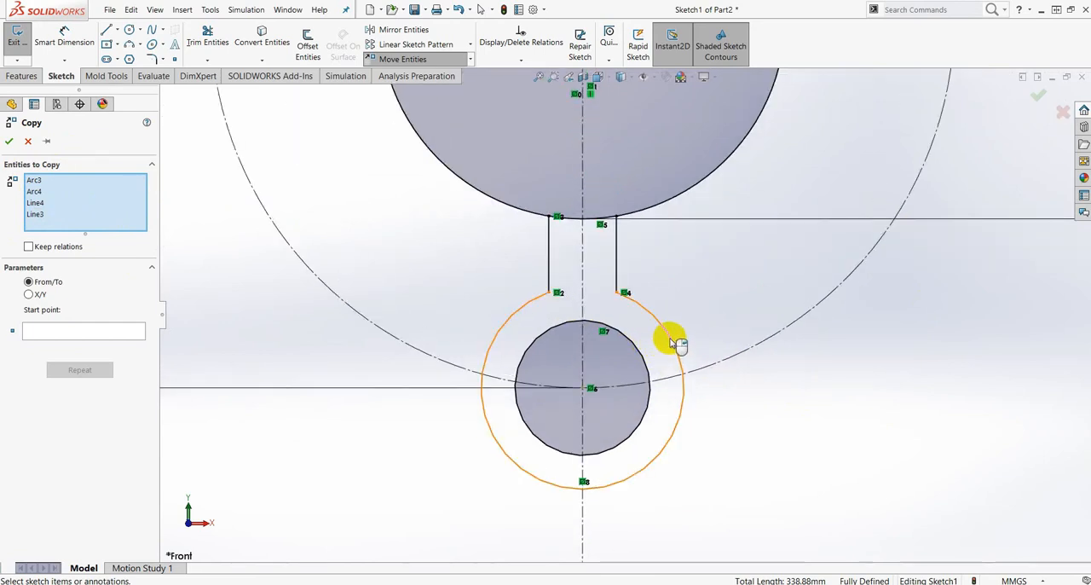
click(674, 342)
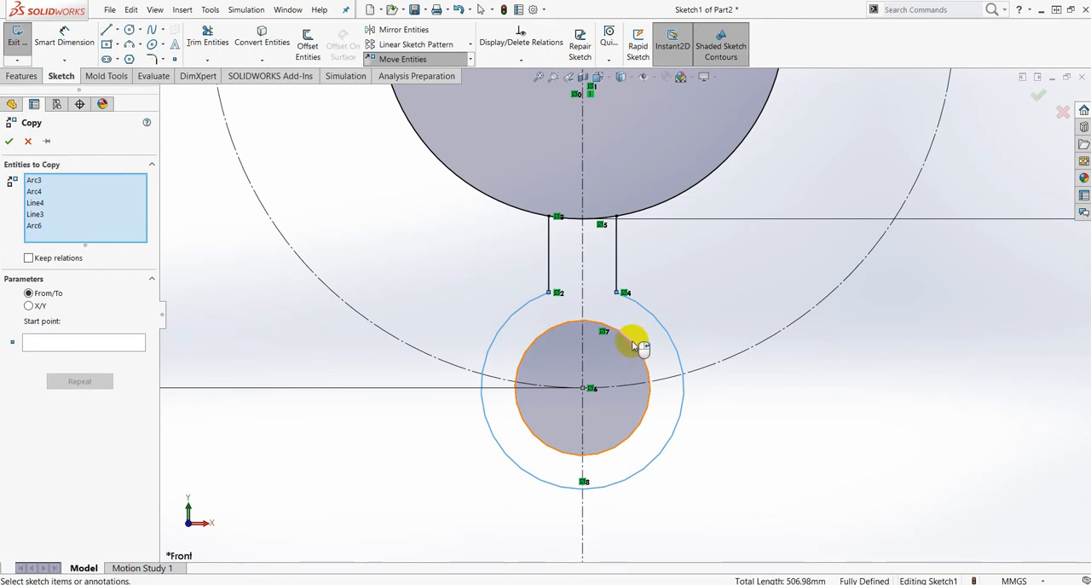
click(637, 348)
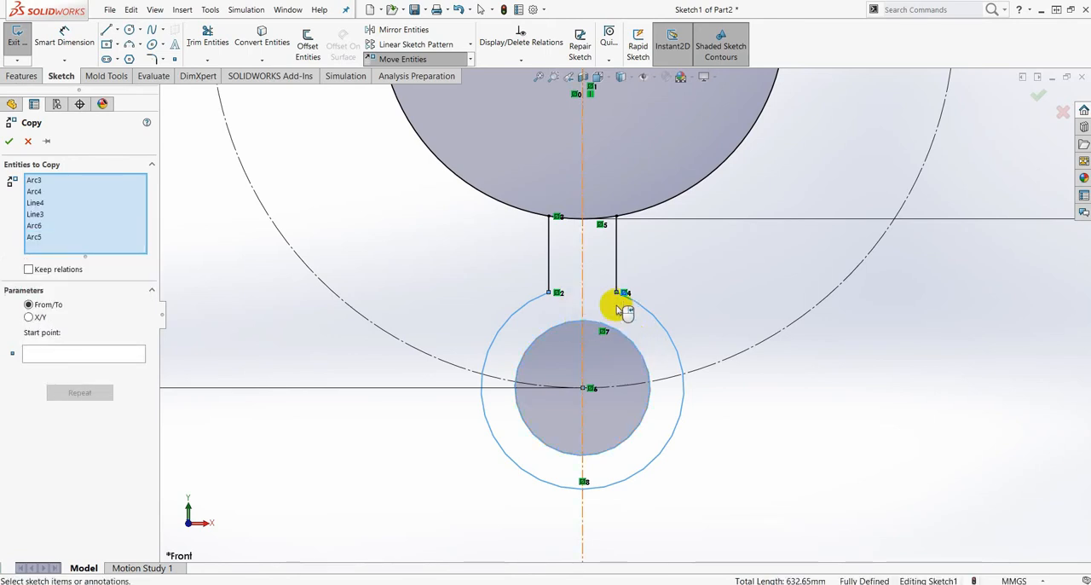
click(550, 271)
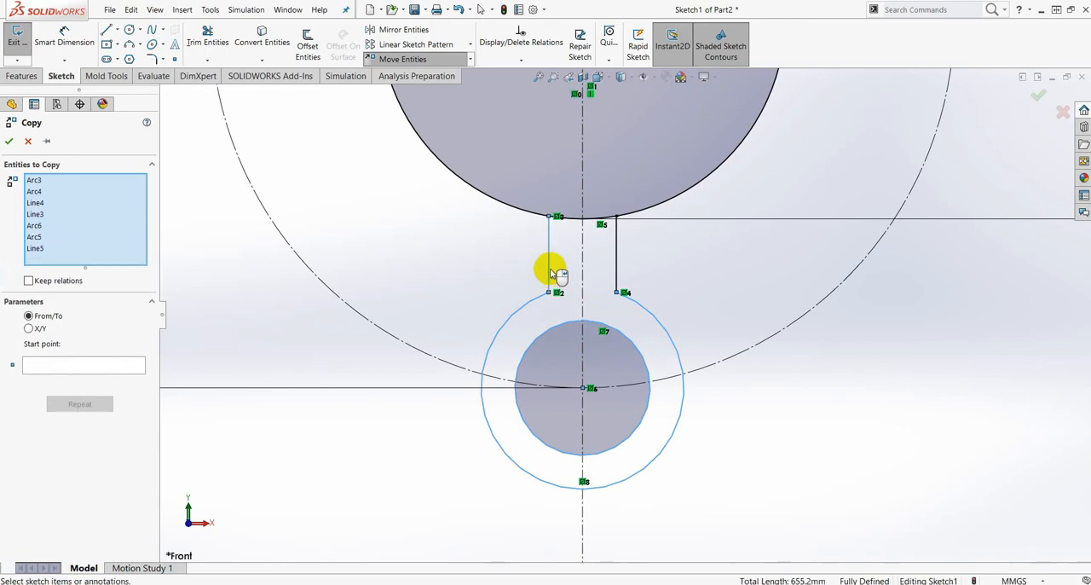
click(617, 273)
key(f)
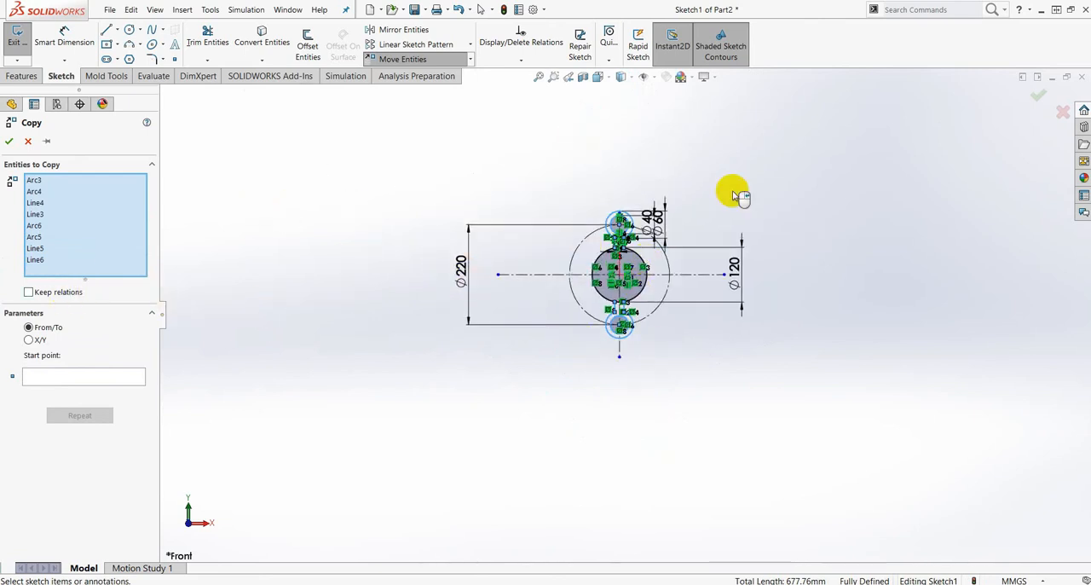
- Copy the selected arms in place using From/To, with the origin as both start point and destination
scroll(657, 295, down, 2)
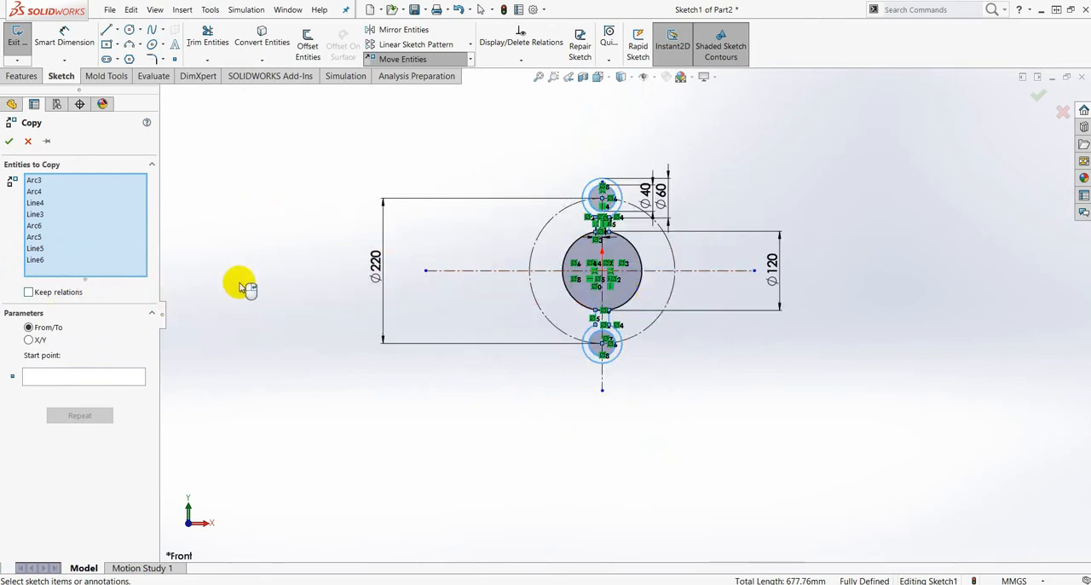
click(74, 385)
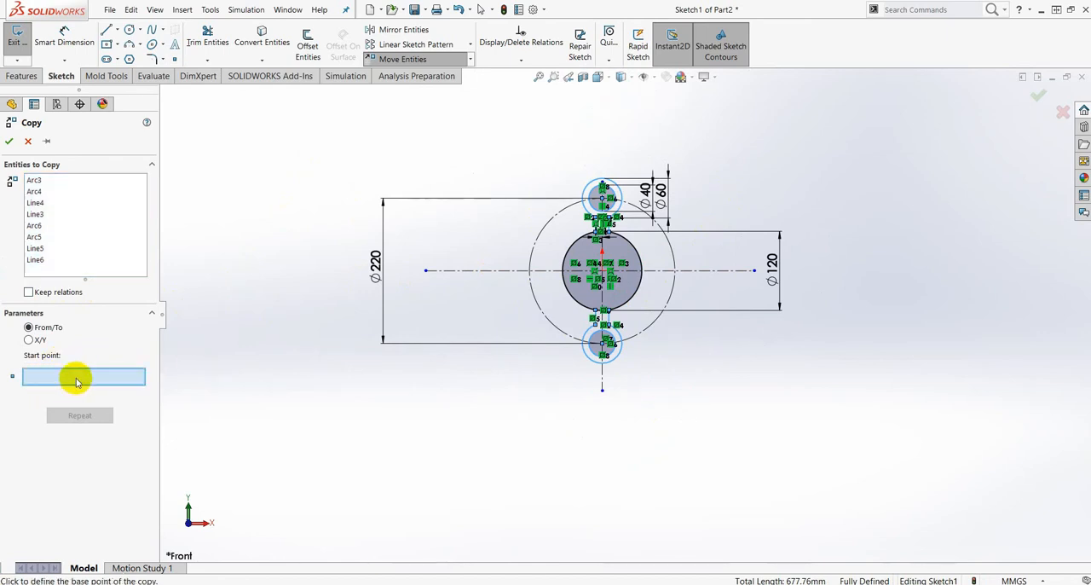
scroll(622, 246, down, 5)
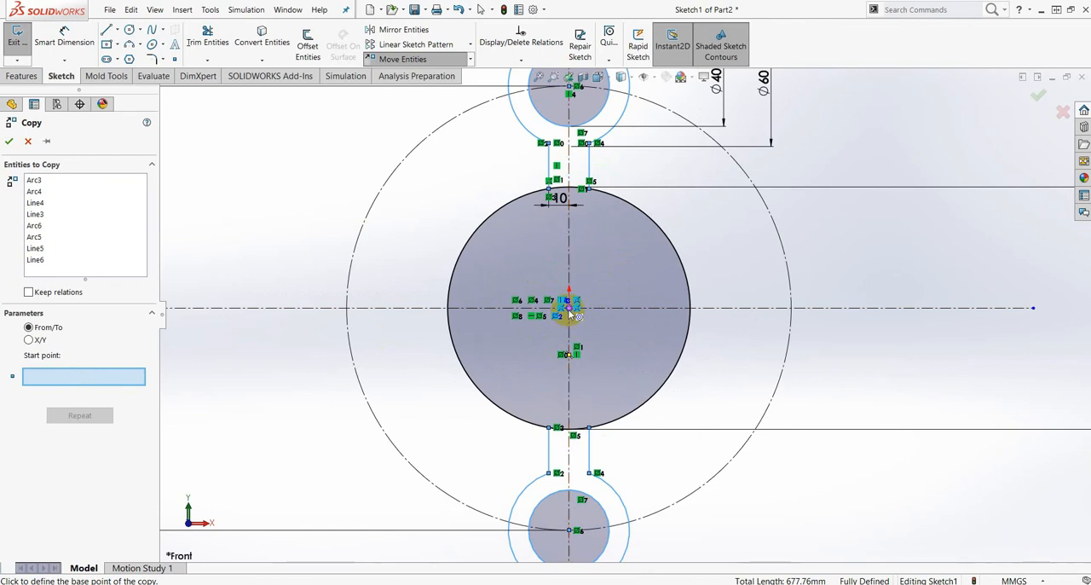
click(569, 314)
scroll(574, 312, up, 3)
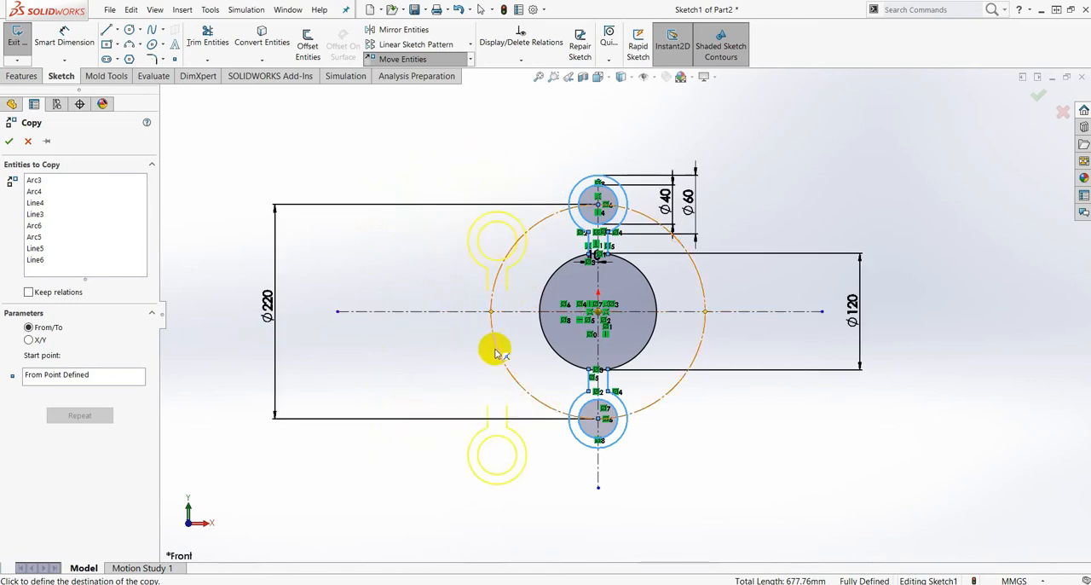
scroll(511, 309, down, 3)
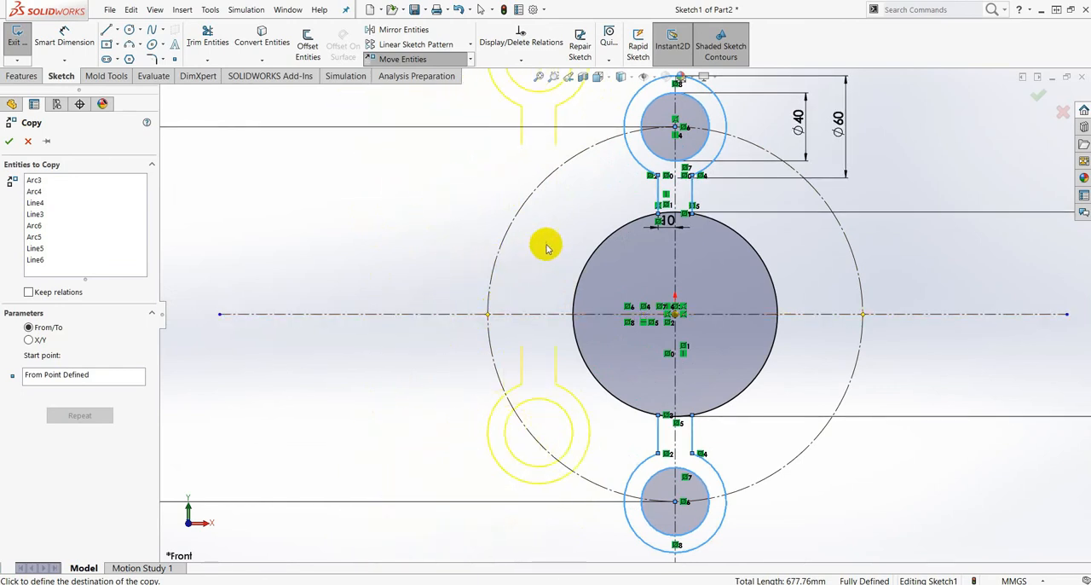
scroll(670, 300, down, 3)
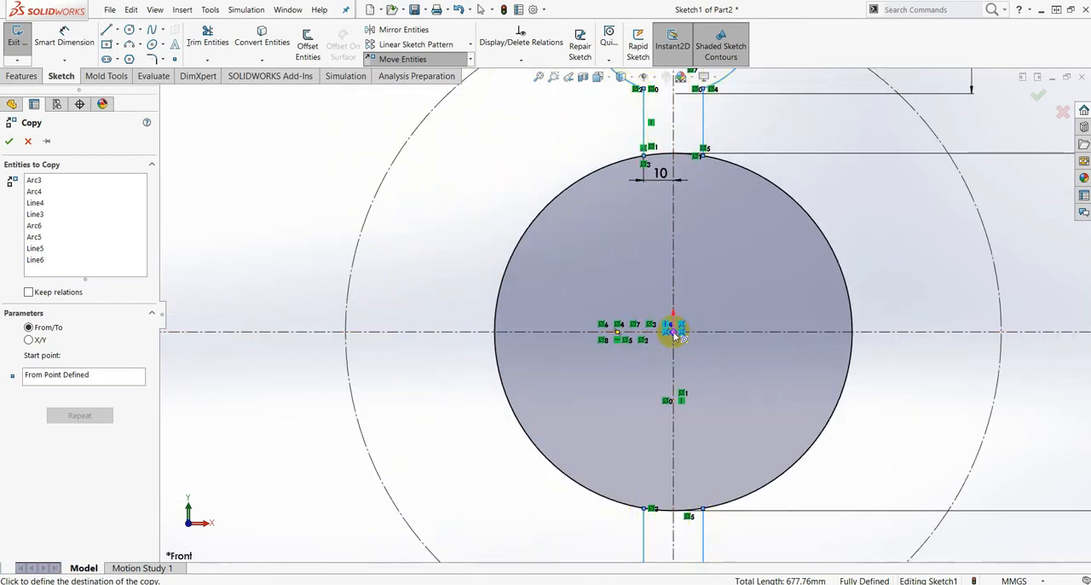
click(673, 334)
key(f)
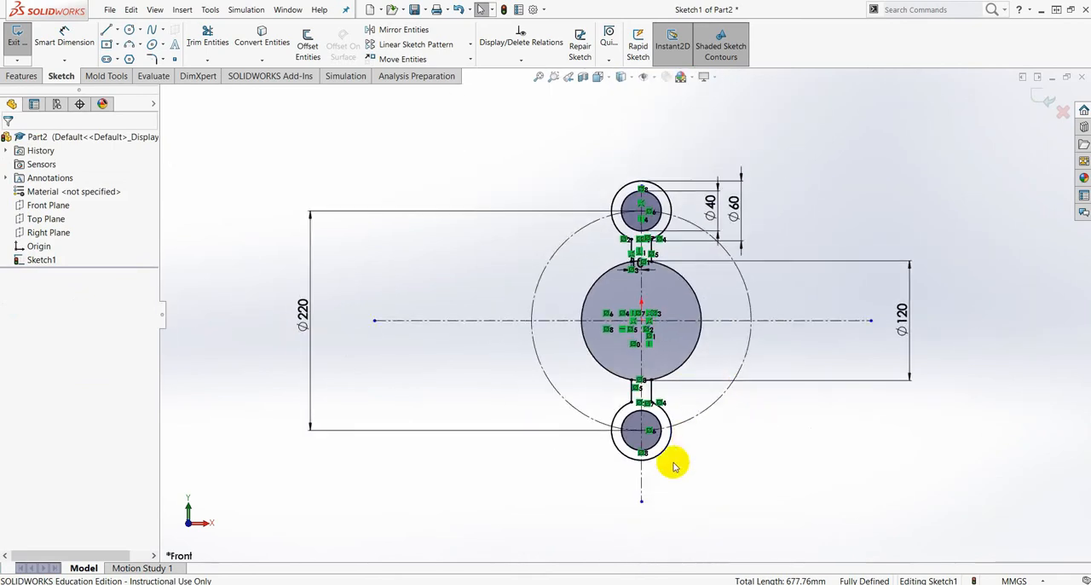
- Examine the upper and lower arms and their joins to the 120 mm circle after the in-place copy
scroll(673, 464, down, 3)
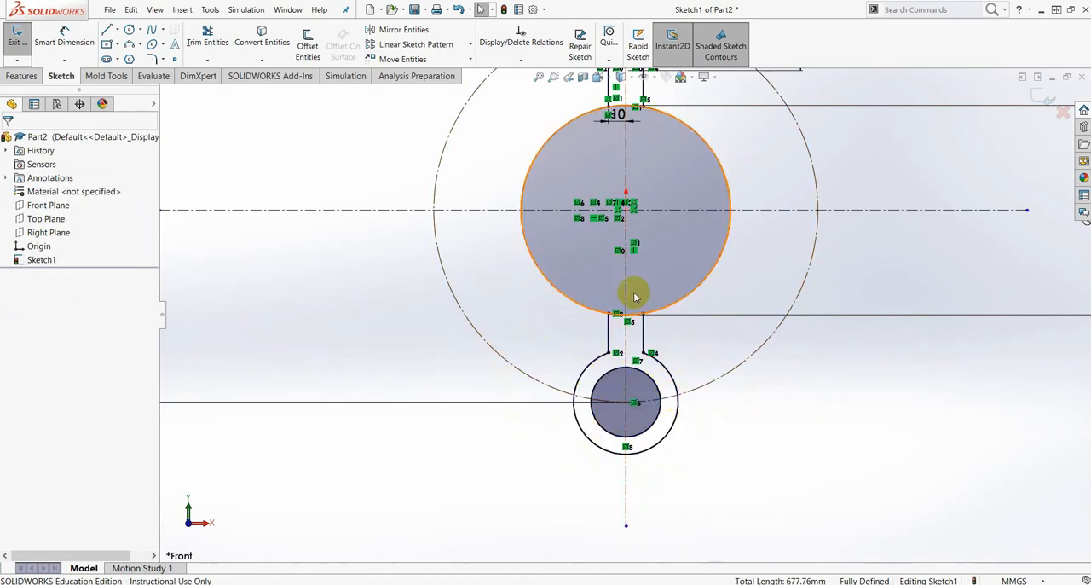
scroll(634, 292, up, 3)
scroll(646, 151, down, 3)
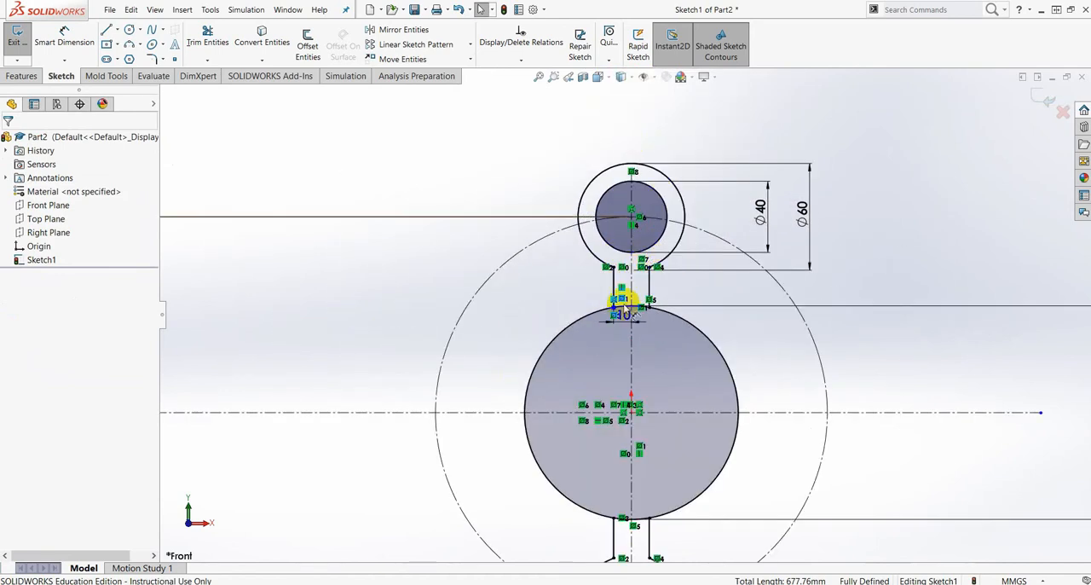
scroll(632, 413, up, 3)
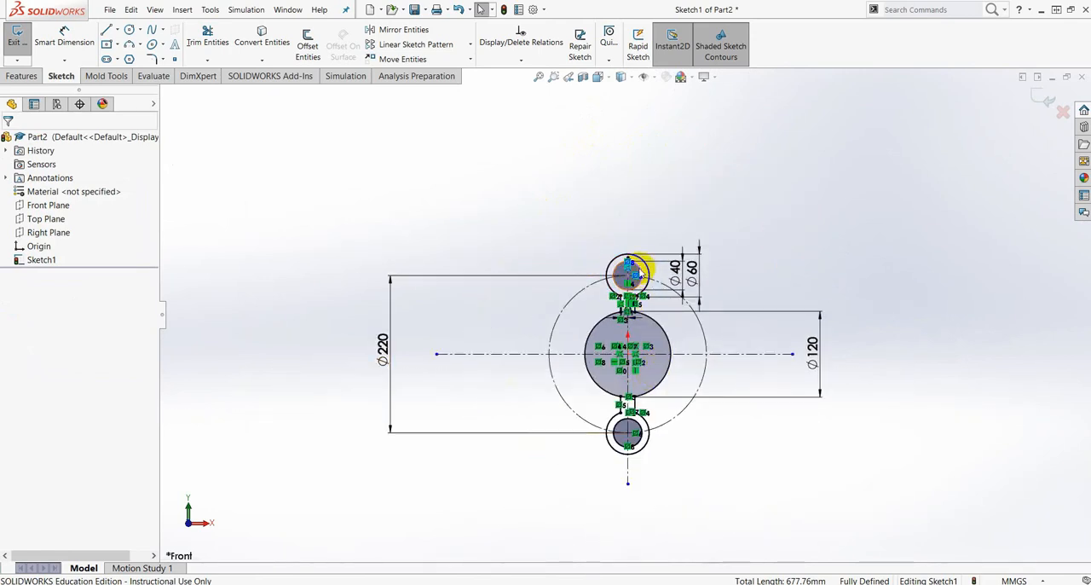
scroll(648, 346, down, 3)
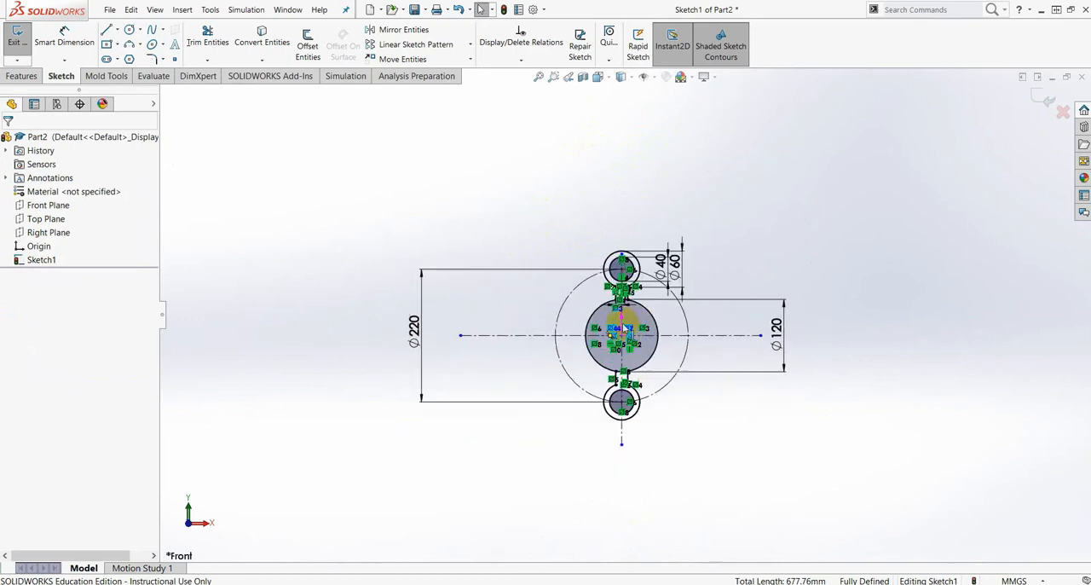
scroll(630, 308, down, 2)
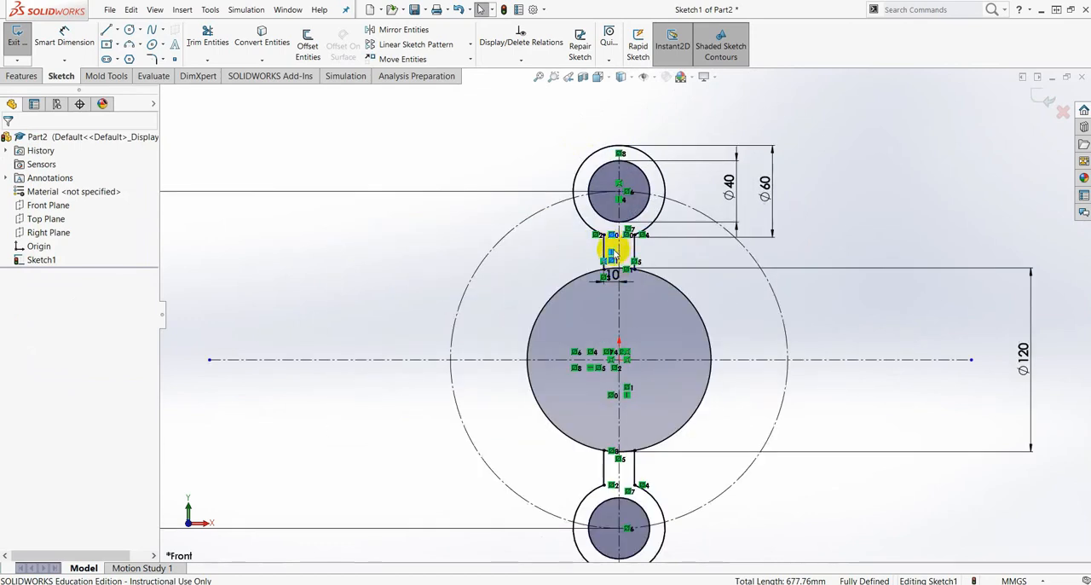
scroll(606, 319, up, 3)
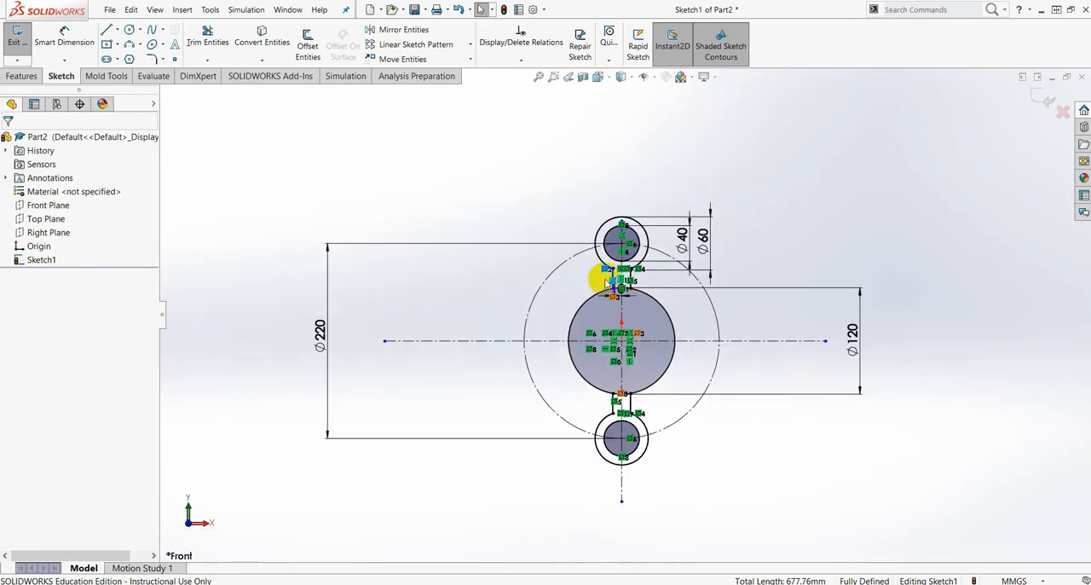
scroll(653, 268, up, 1)
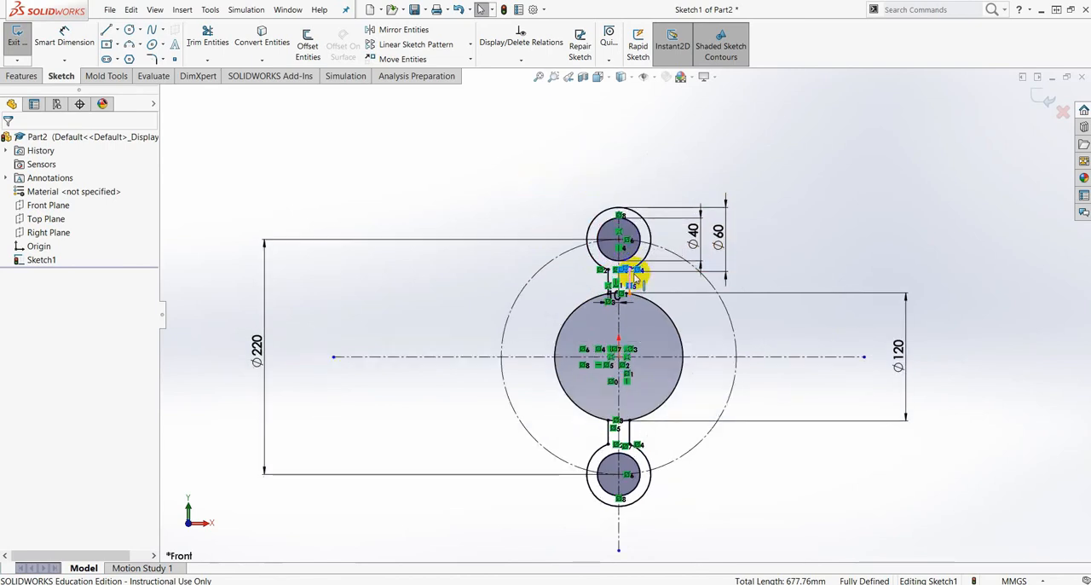
- Start Rotate Entities and select the upper arm's 60 mm arc, 40 mm circle and both vertical lines
scroll(621, 300, down, 5)
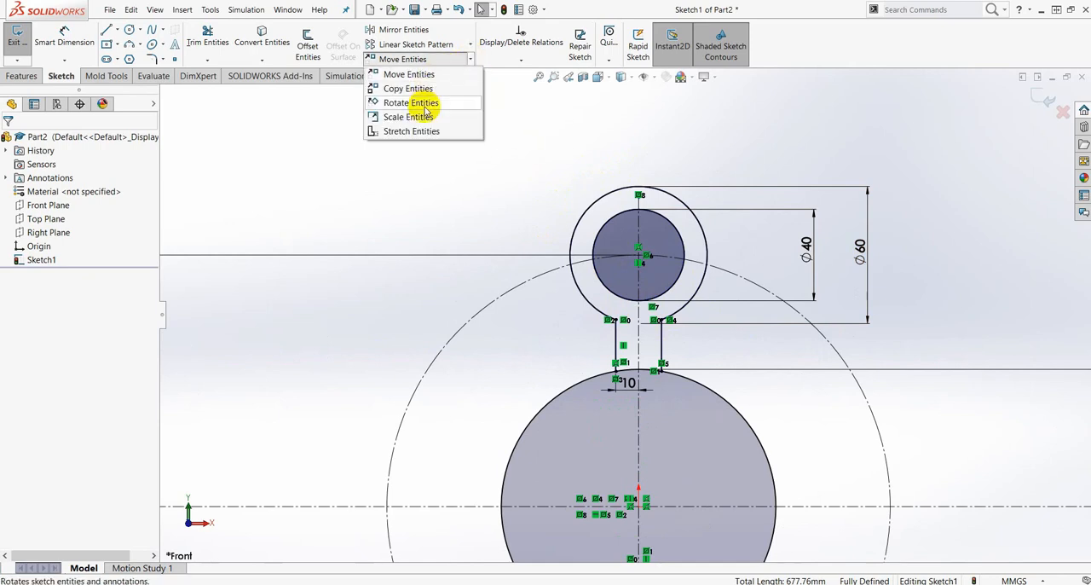
click(425, 104)
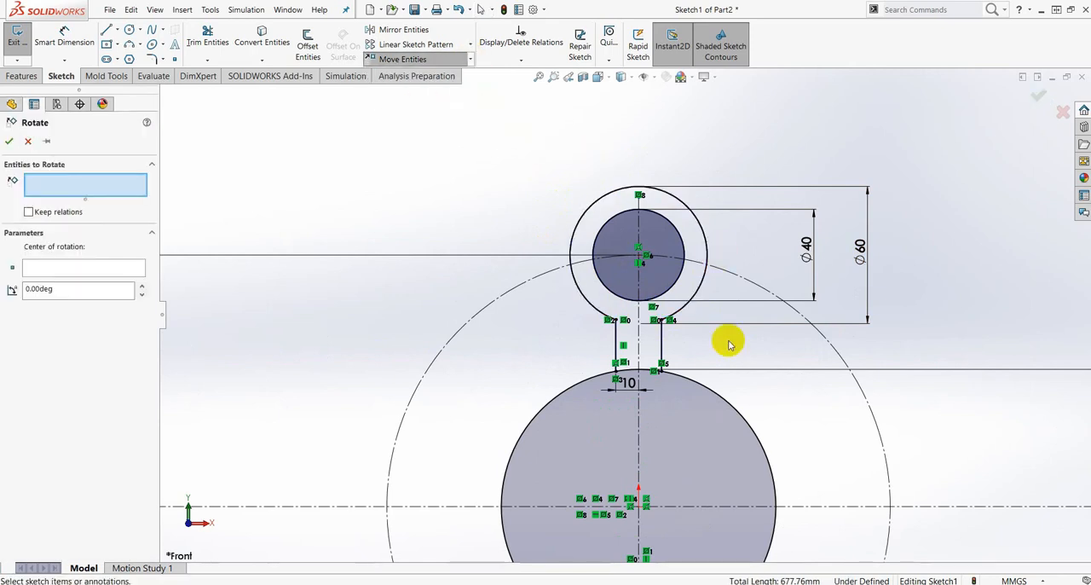
scroll(674, 402, up, 5)
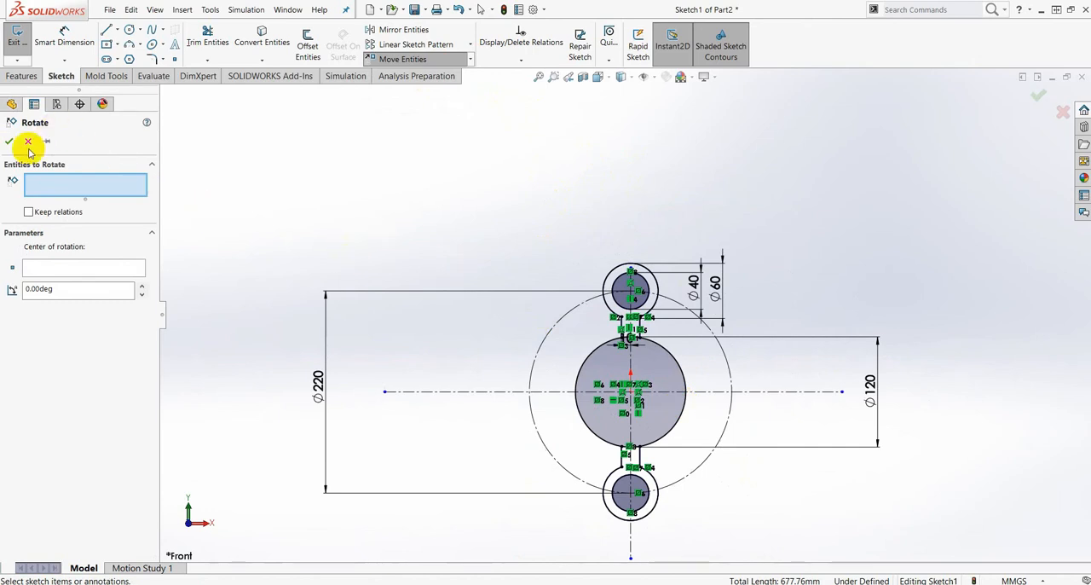
scroll(694, 316, down, 5)
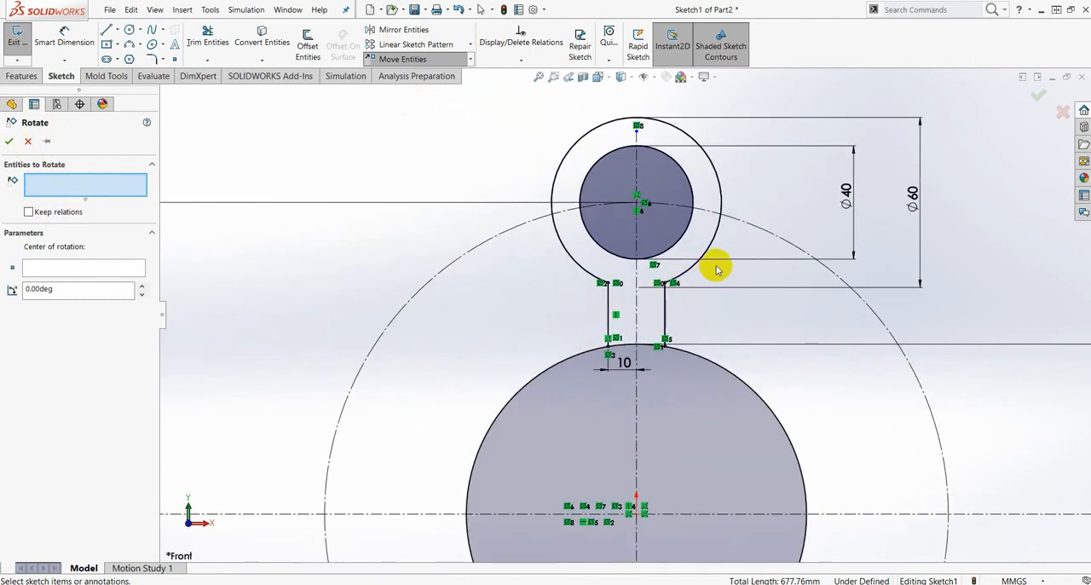
click(721, 239)
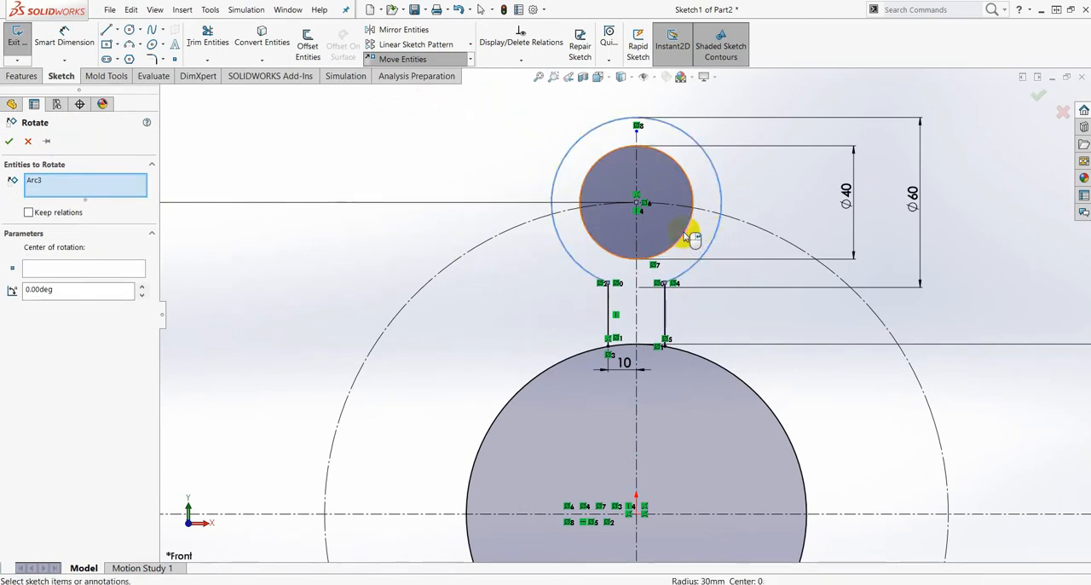
click(688, 237)
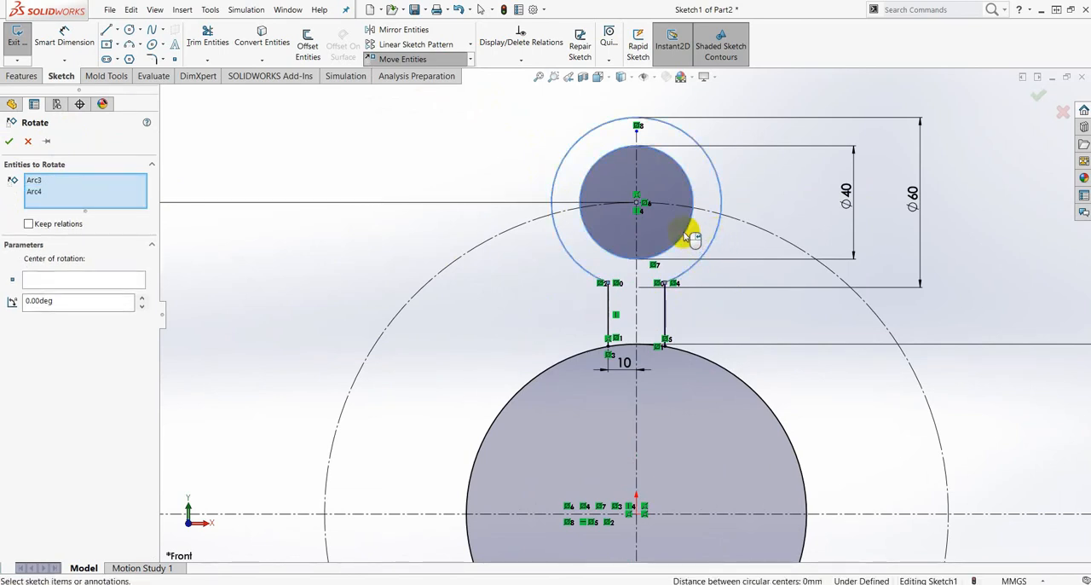
click(666, 304)
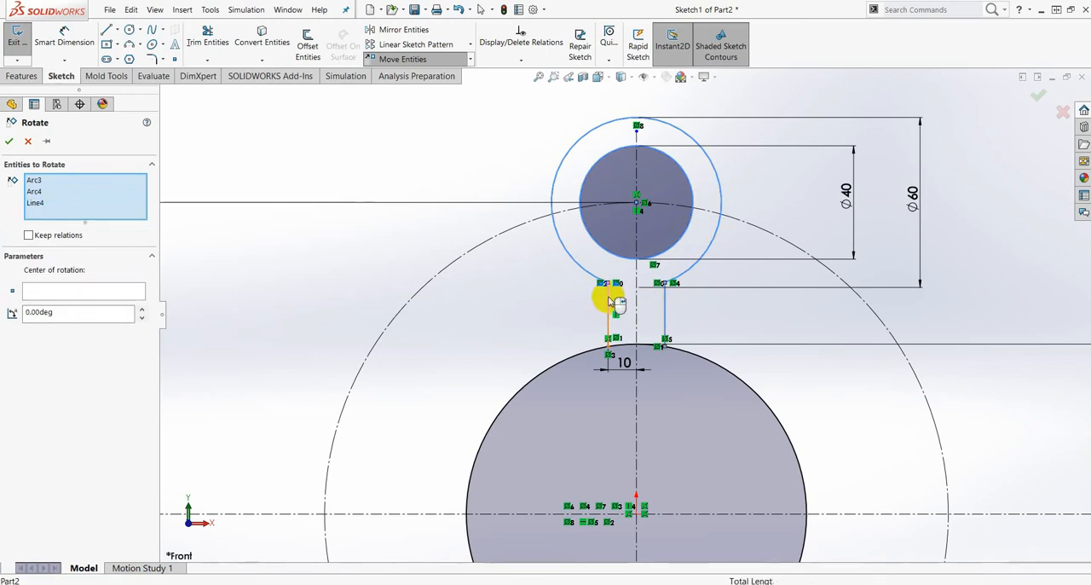
click(608, 305)
- Add the lower arm's outer arc, inner circle and both vertical lines to the entities to rotate
scroll(707, 426, up, 8)
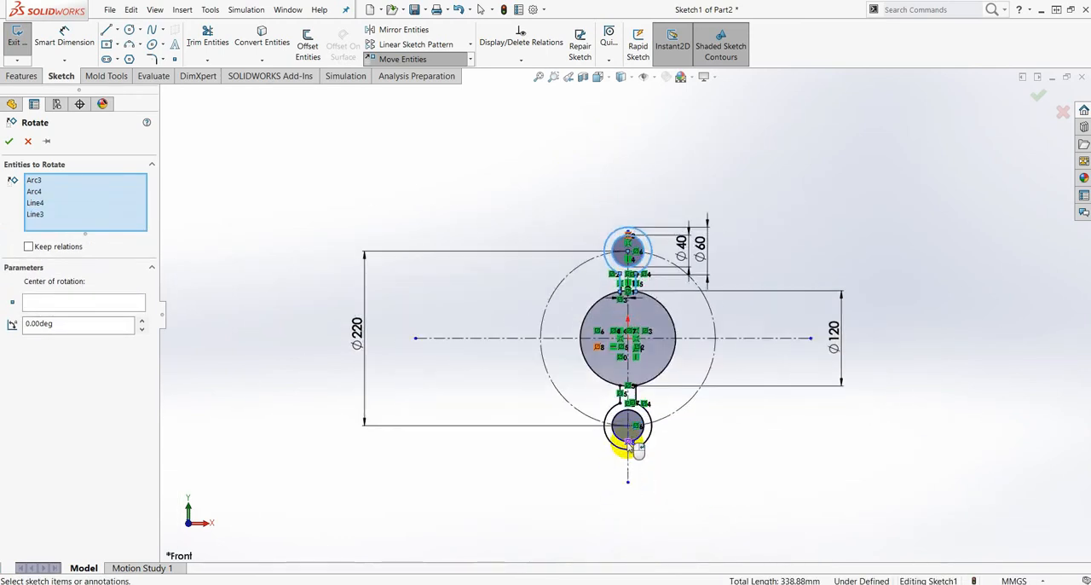
scroll(629, 429, down, 10)
scroll(641, 281, down, 3)
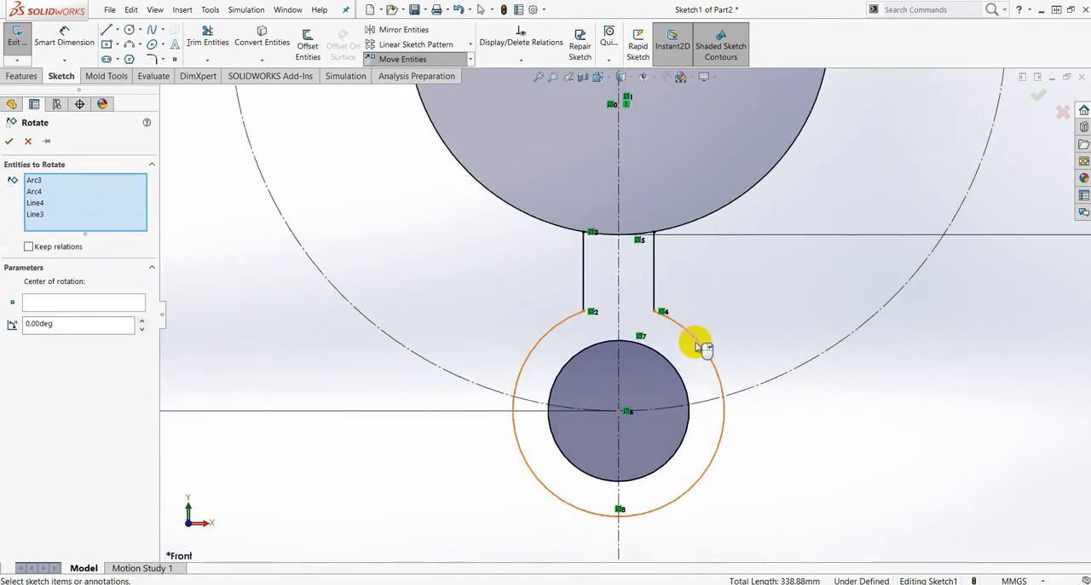
click(696, 338)
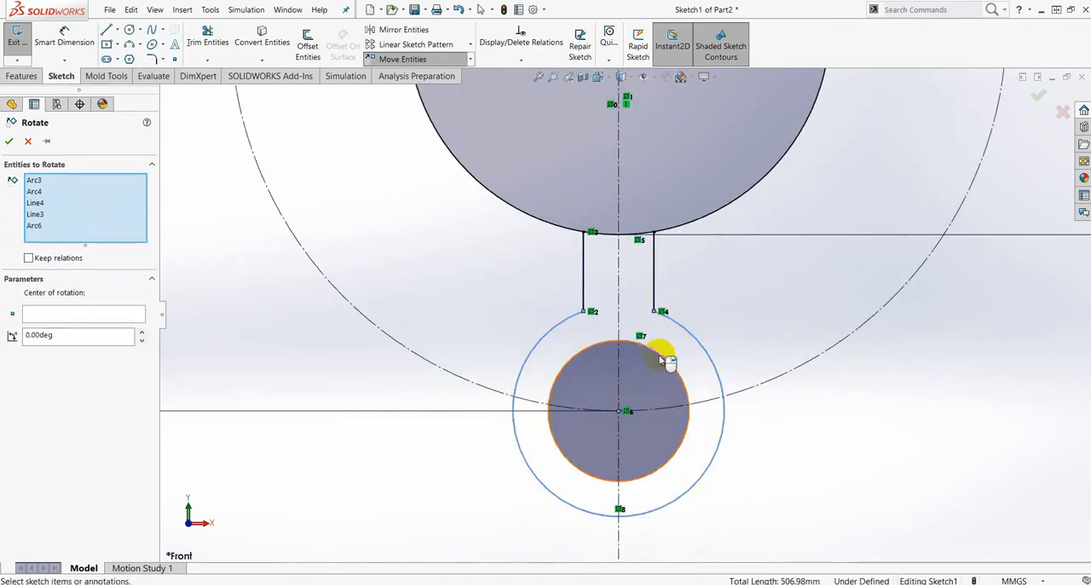
click(663, 356)
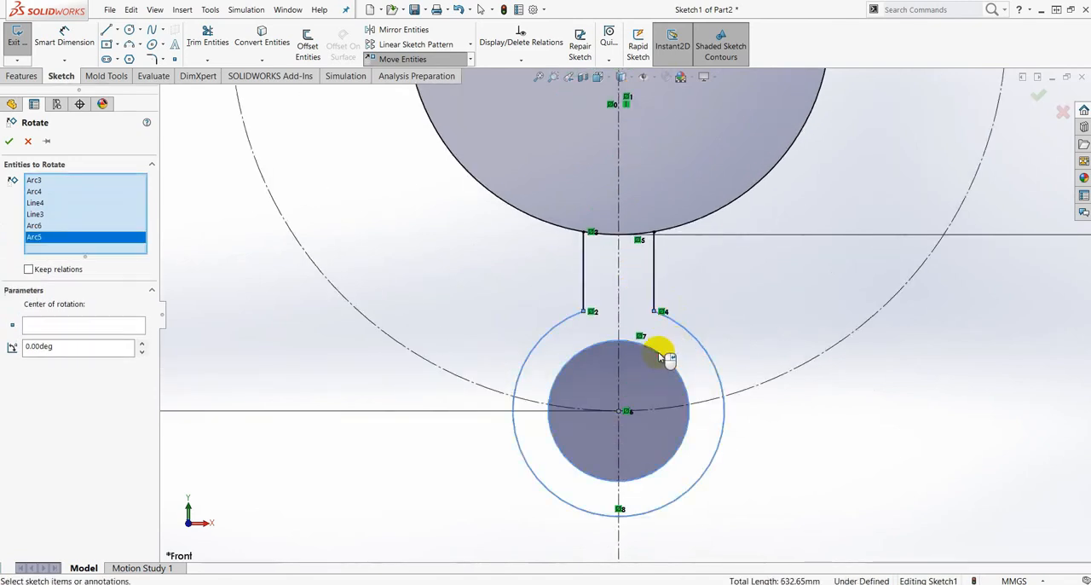
click(653, 287)
click(585, 277)
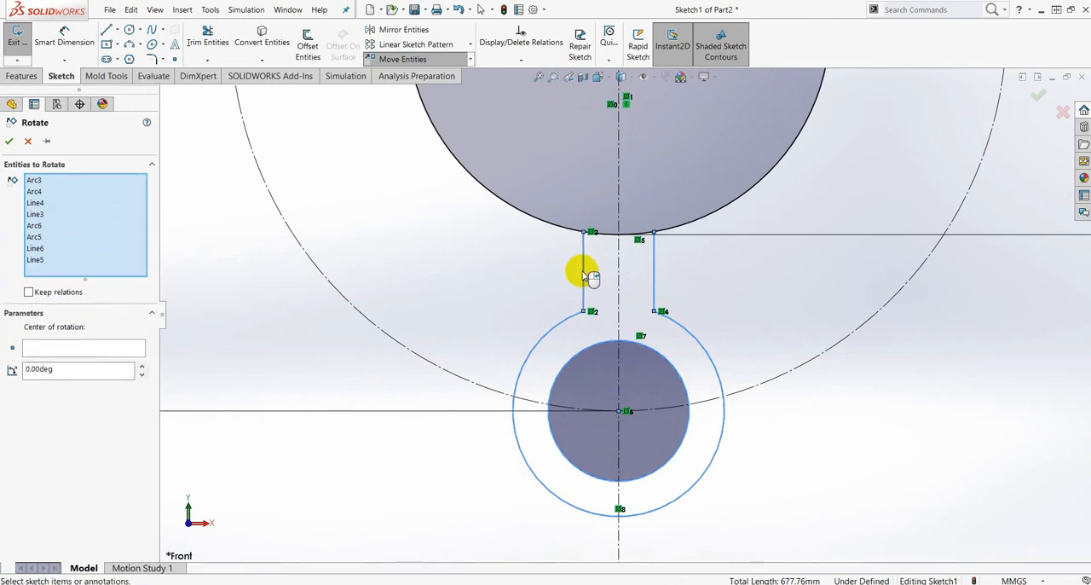
key(f)
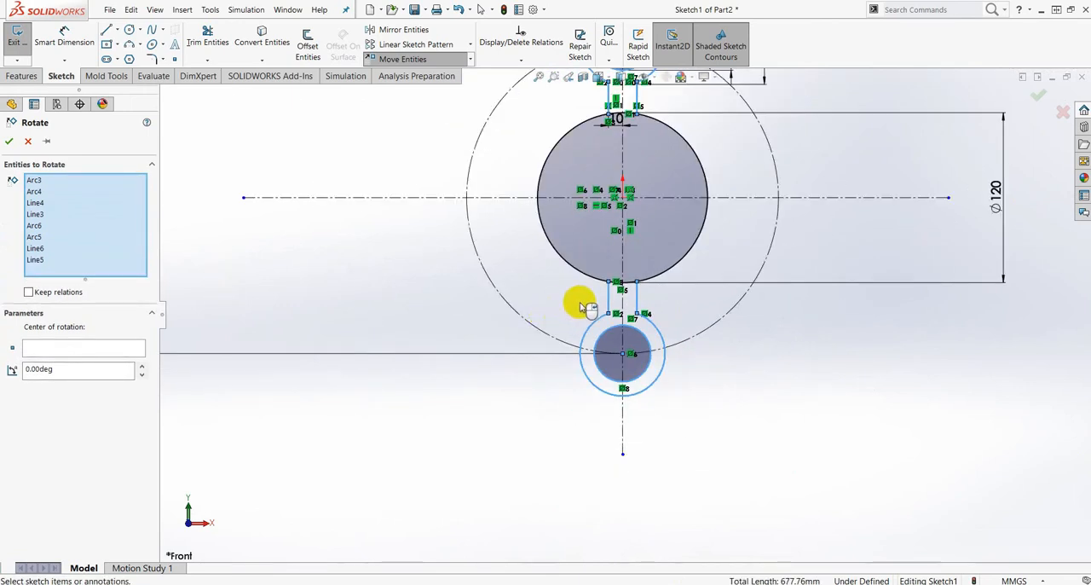
key(f)
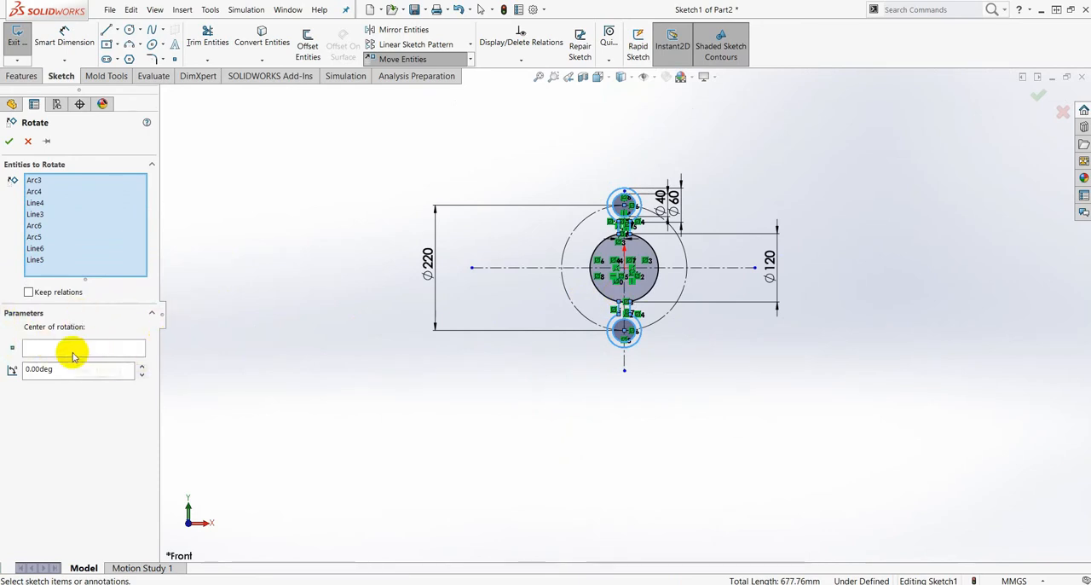
- Set the origin at the centre of the 120 mm circle as the center of rotation
click(73, 350)
scroll(632, 275, down, 5)
scroll(633, 274, down, 4)
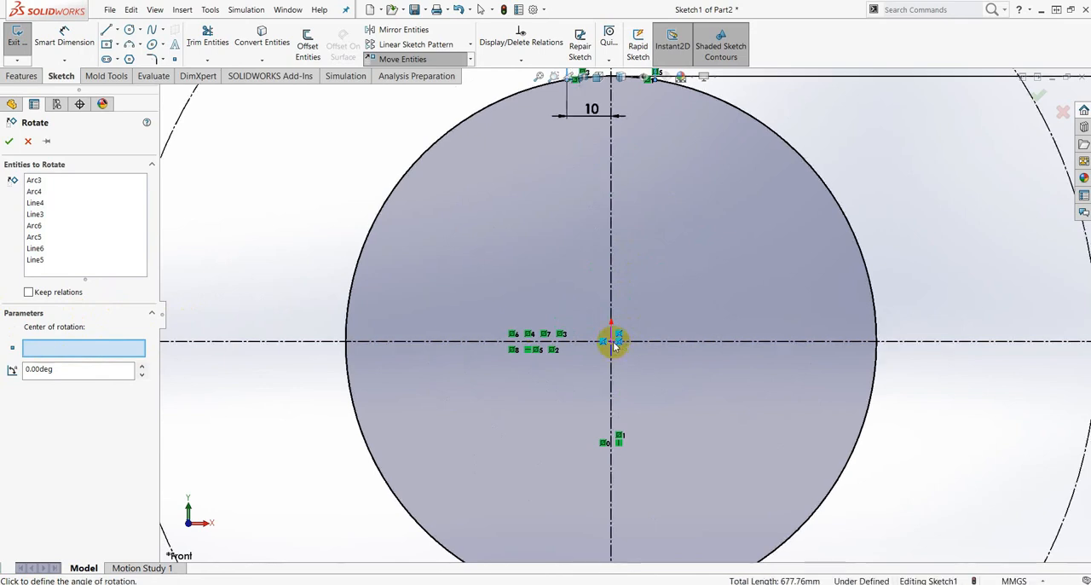
click(615, 342)
scroll(628, 361, up, 9)
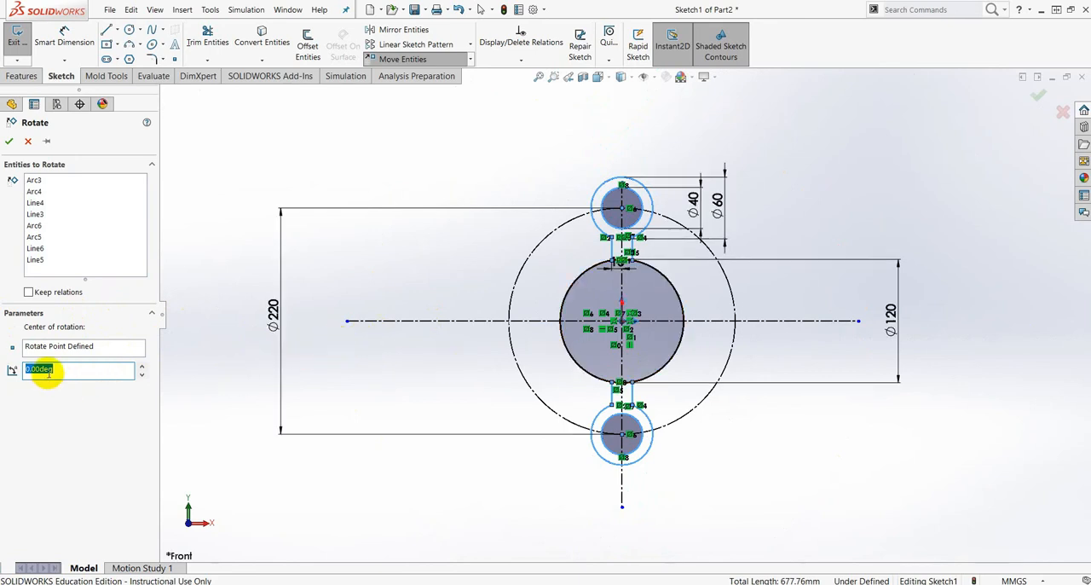
- Check the arm angle in the reference drawing and try to rotate the selected arms by 60° about the origin
mouse_move(1090, 115)
mouse_down()
mouse_move(767, 77)
mouse_move(645, 82)
mouse_up()
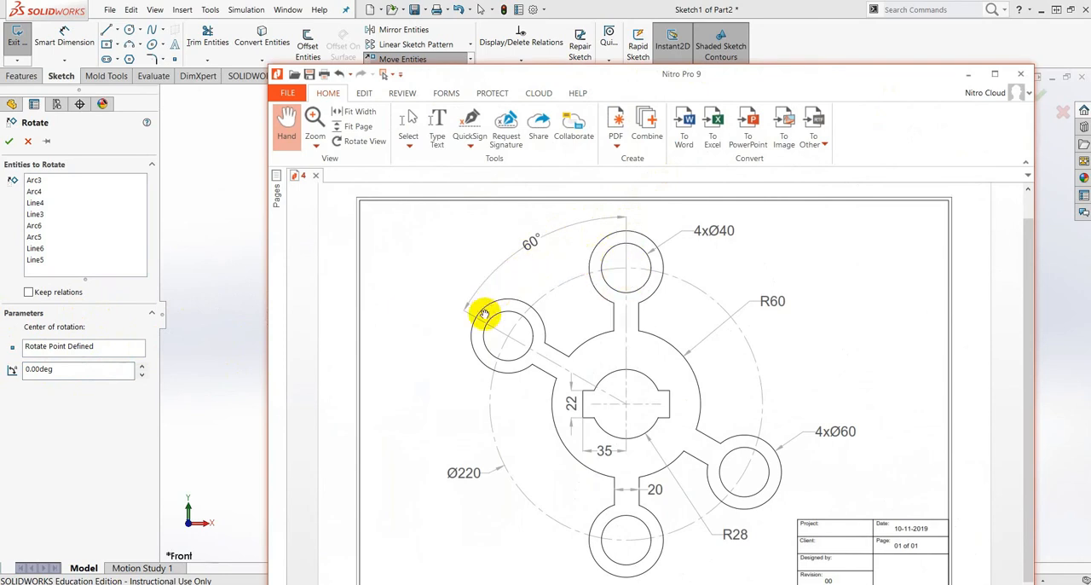
drag(716, 75, 1090, 81)
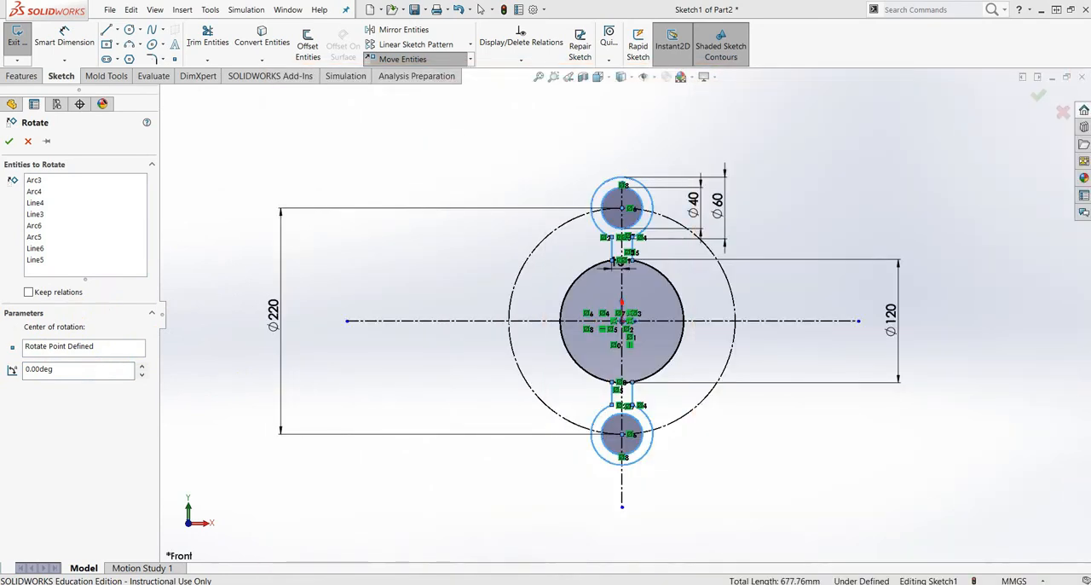
click(63, 371)
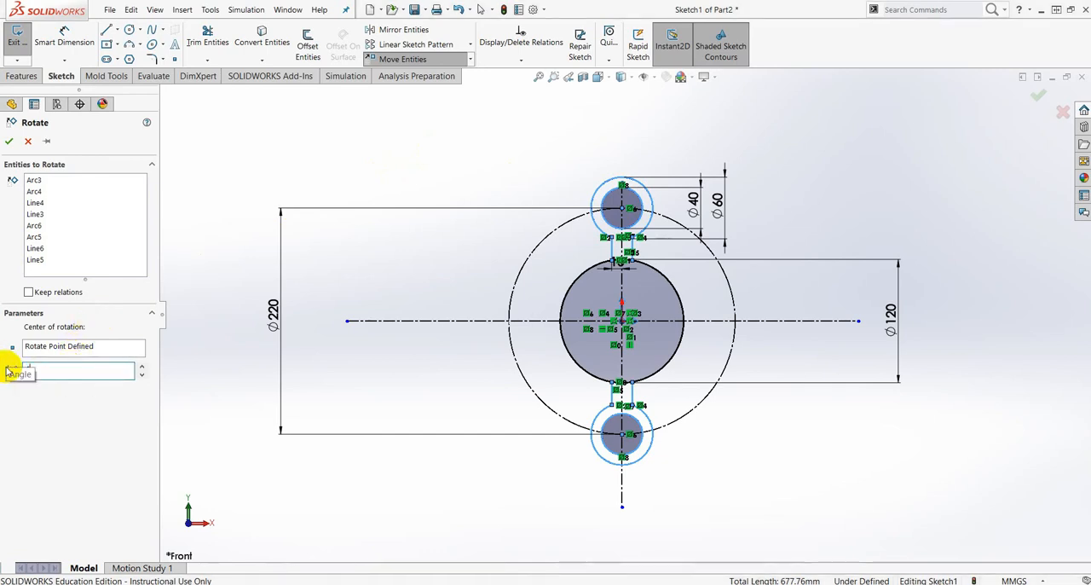
text(60)
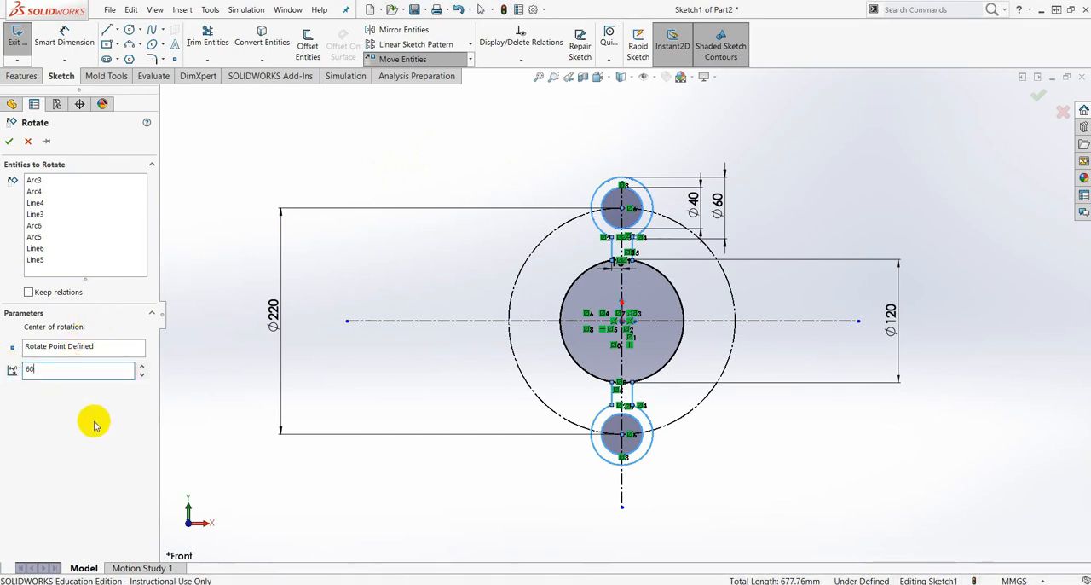
key(Return)
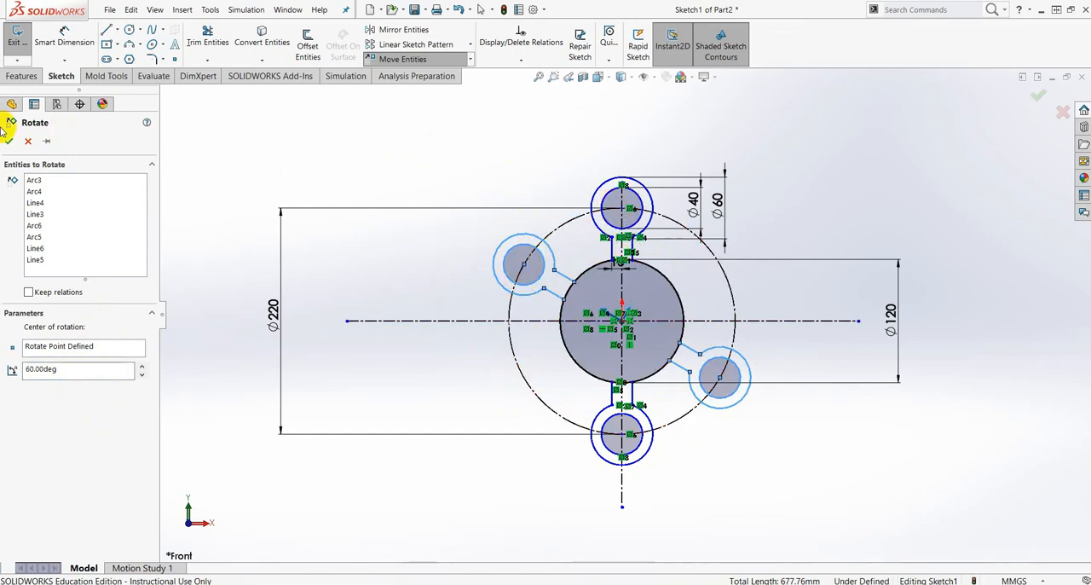
click(10, 144)
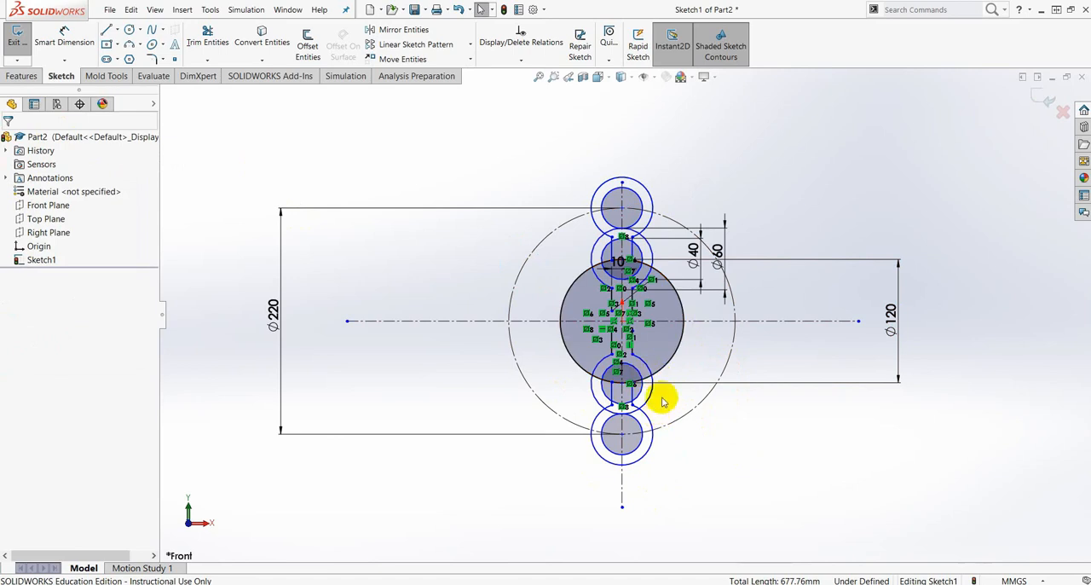
- Inspect the Symmetric relation on the lower arm's outer arc, undo the rotation of the arms and clear the selection
scroll(637, 418, down, 3)
scroll(638, 422, down, 2)
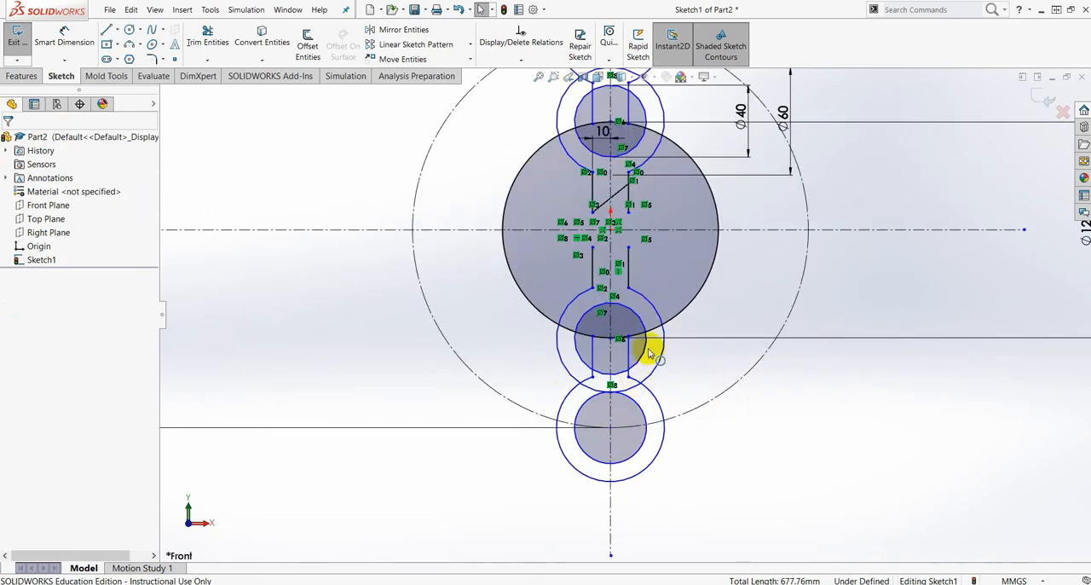
click(612, 387)
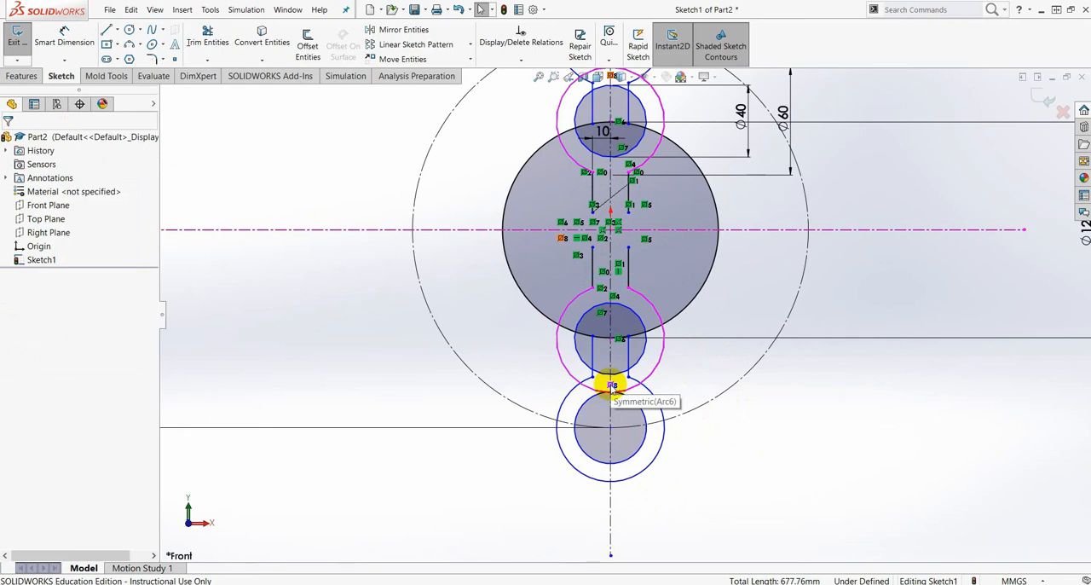
scroll(690, 247, up, 3)
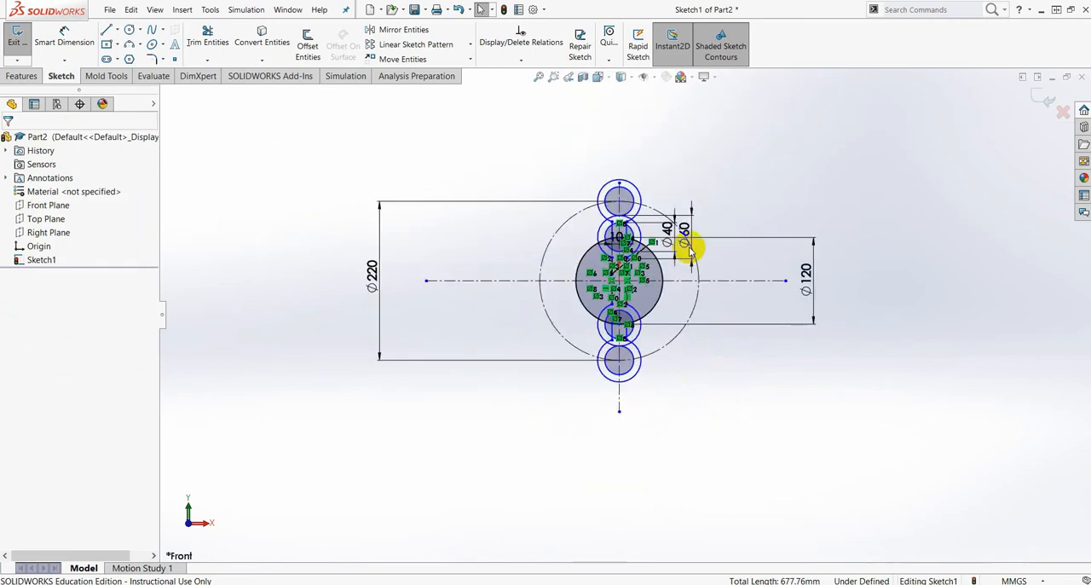
scroll(601, 209, down, 3)
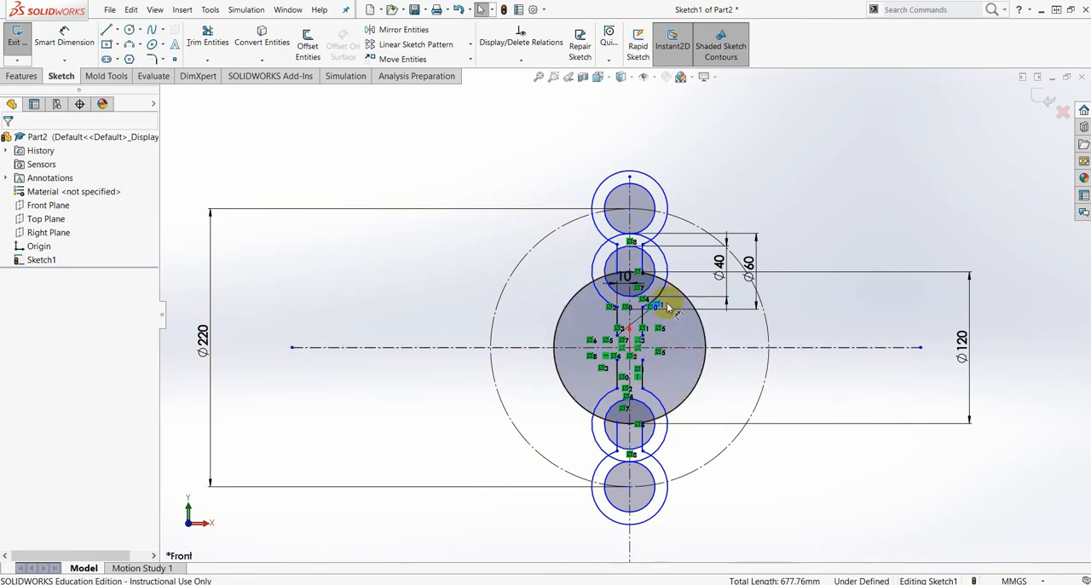
key(ctrl+z)
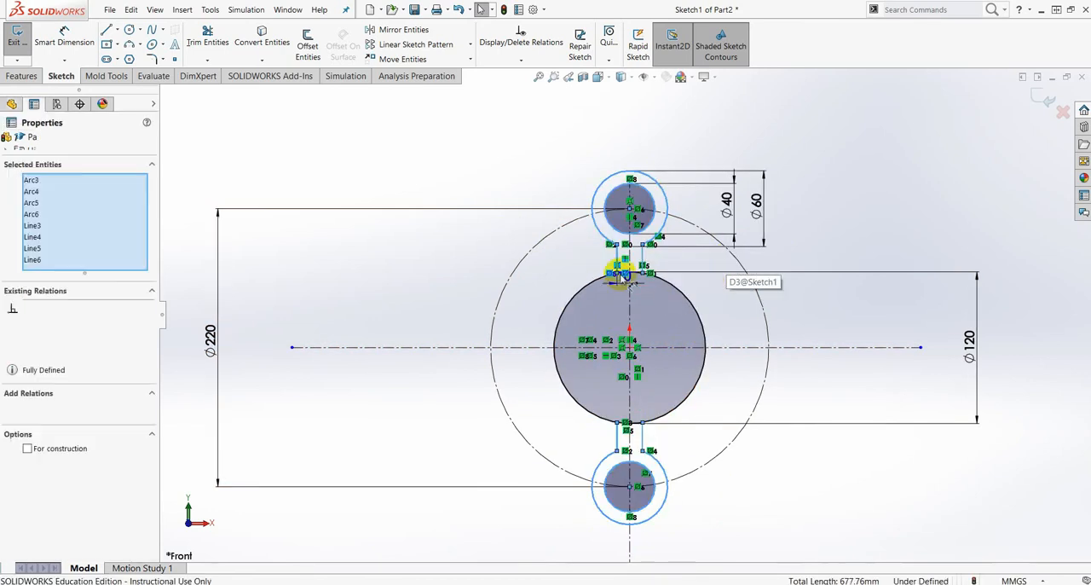
click(200, 166)
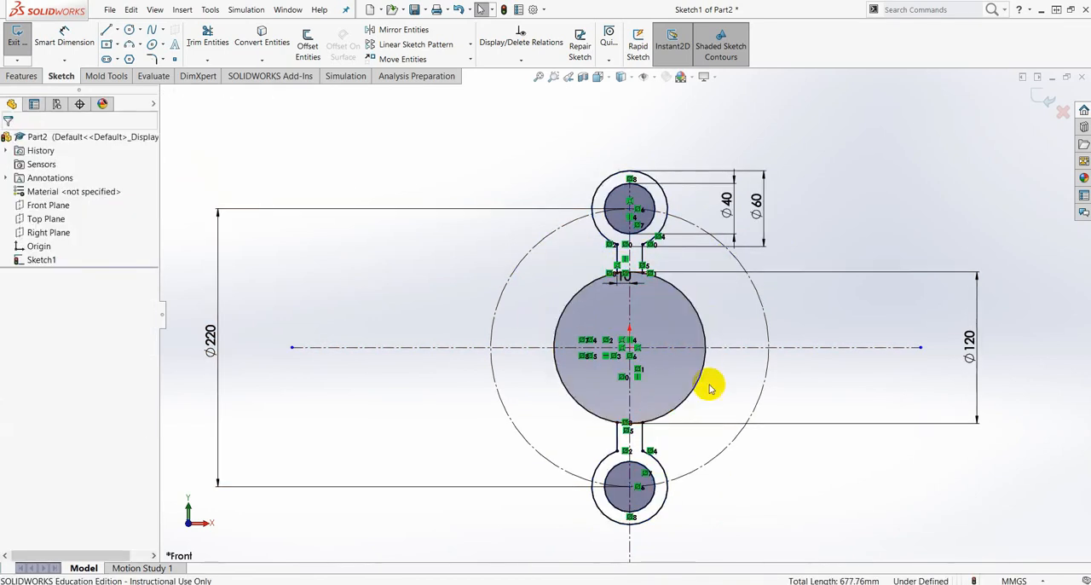
- Delete the Symmetric relations on the lower arm's outer arc and inner circle
scroll(705, 405, up, 2)
scroll(621, 409, down, 4)
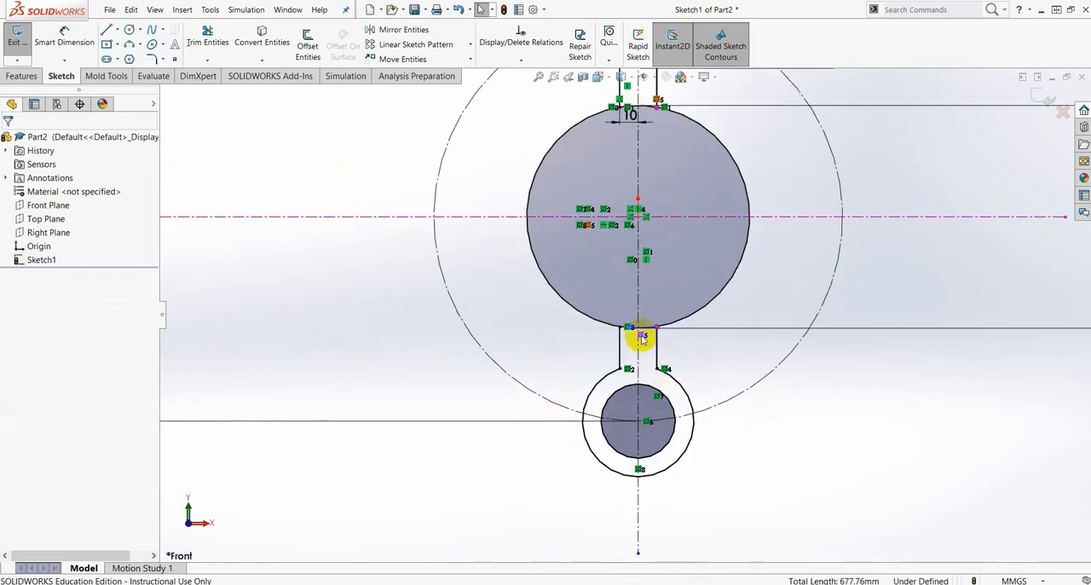
scroll(623, 349, up, 4)
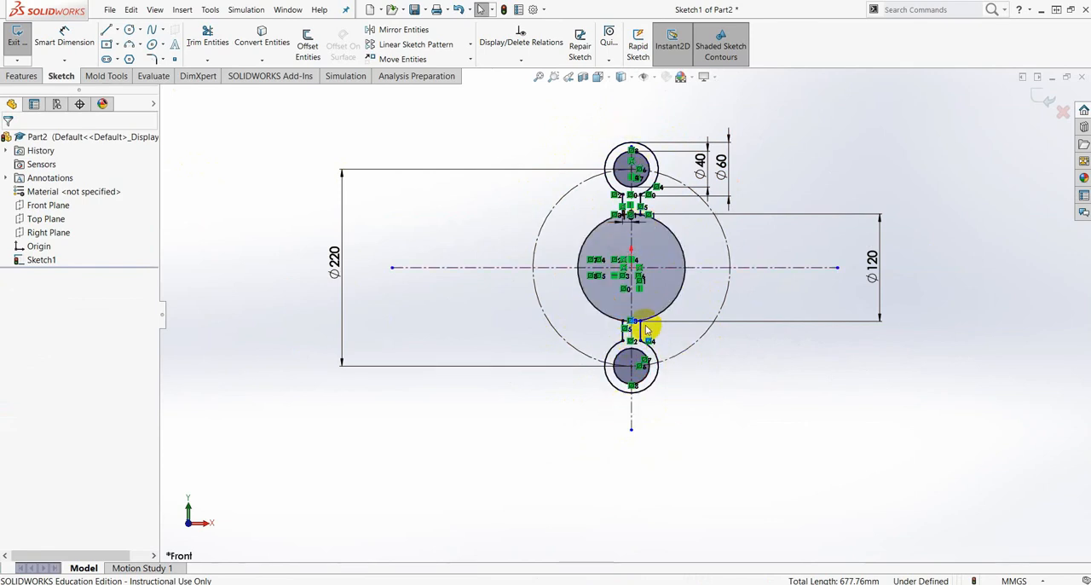
scroll(646, 329, down, 5)
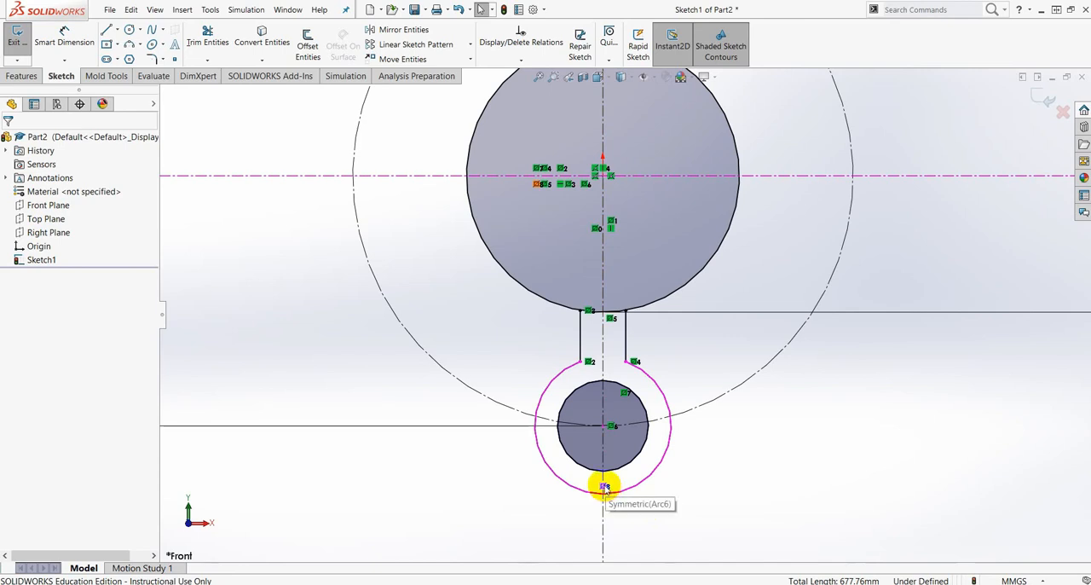
click(605, 487)
key(Delete)
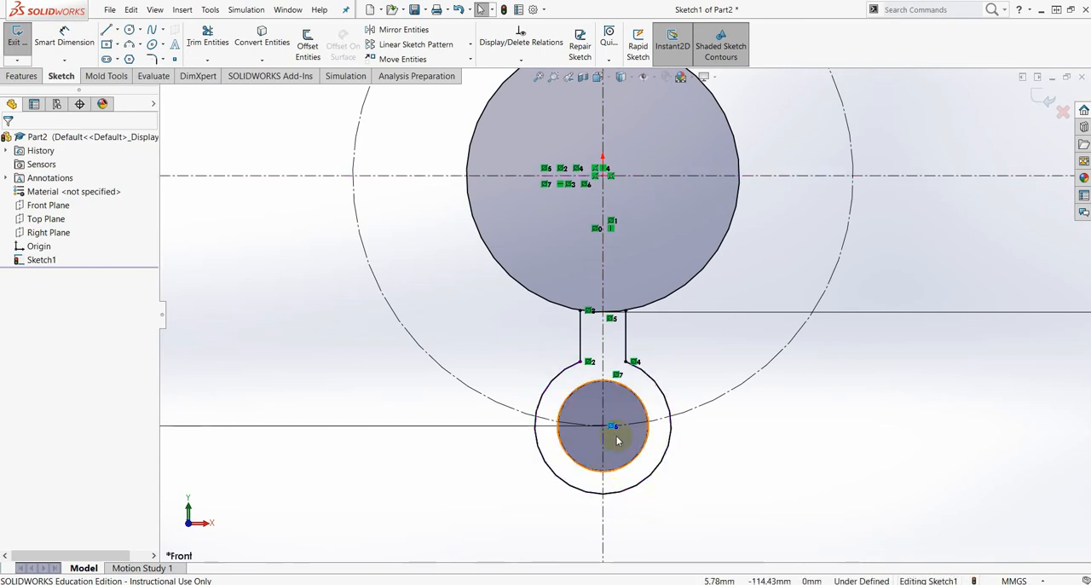
click(617, 375)
key(Delete)
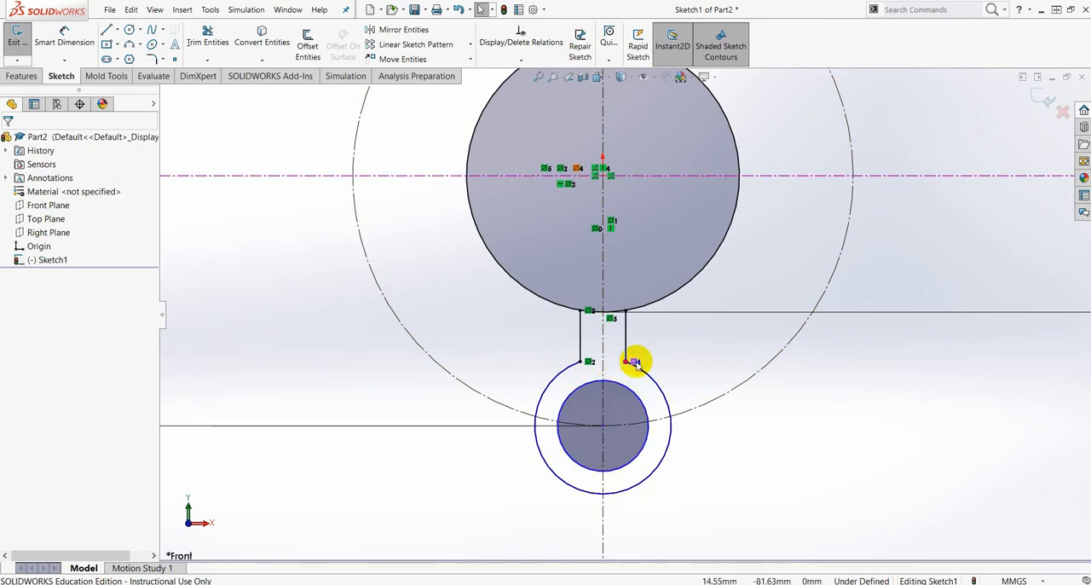
- Delete the remaining Symmetric relations at the upper and lower endpoints of the lower arm's two neck lines
click(637, 361)
key(Delete)
click(591, 360)
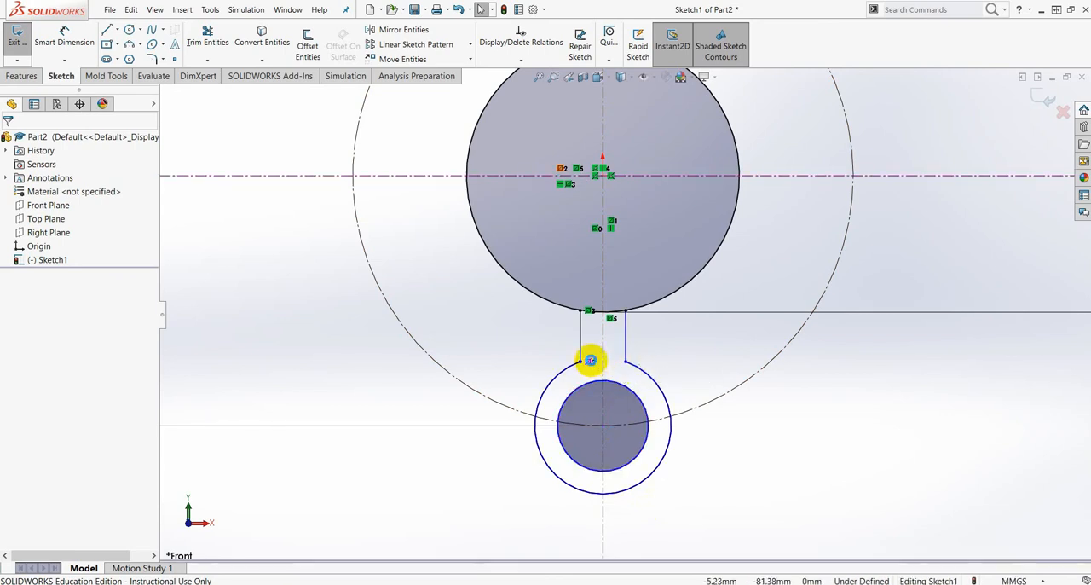
key(Delete)
click(588, 312)
key(Delete)
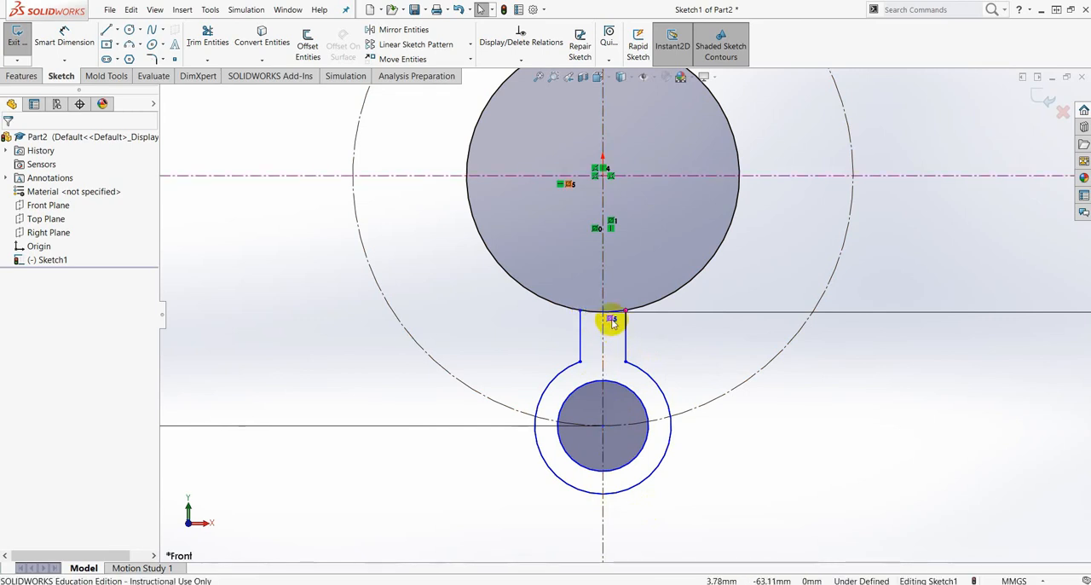
click(612, 322)
key(Delete)
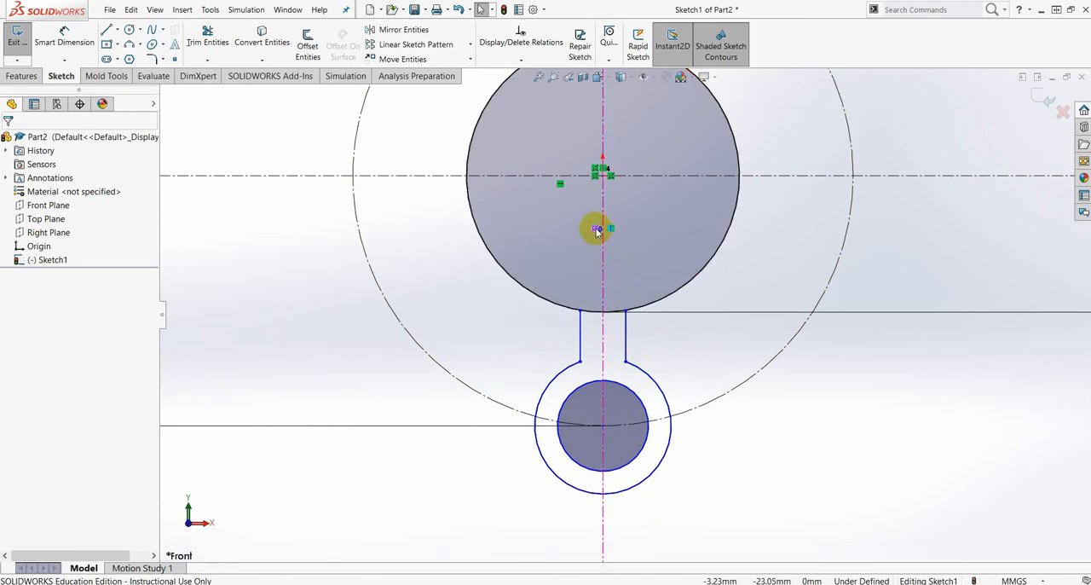
- Examine the sketched arms and vertical centerline, and check the angle of the tilted arms in the reference drawing
scroll(646, 333, up, 5)
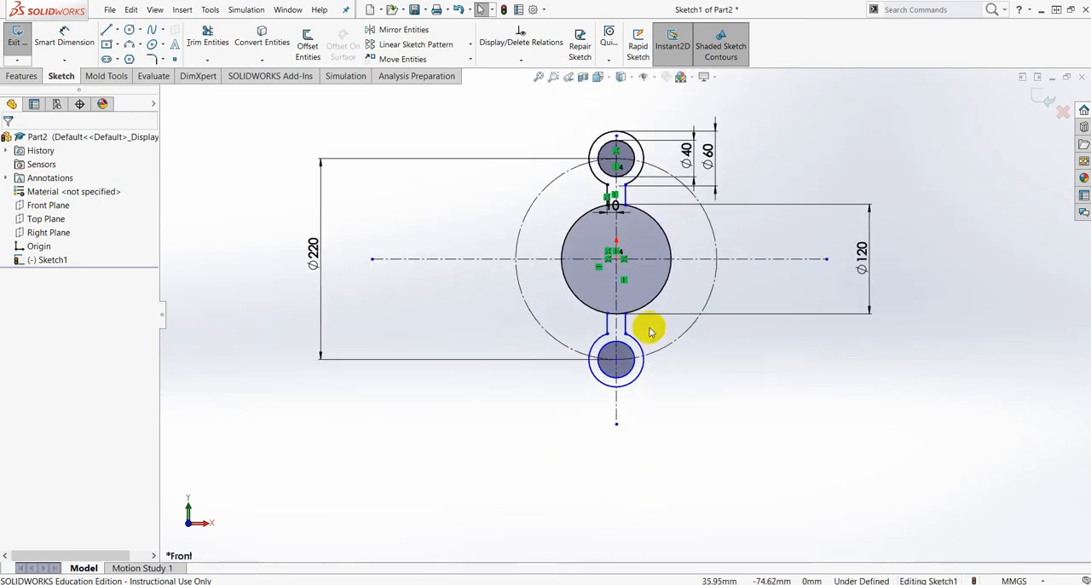
scroll(662, 297, down, 2)
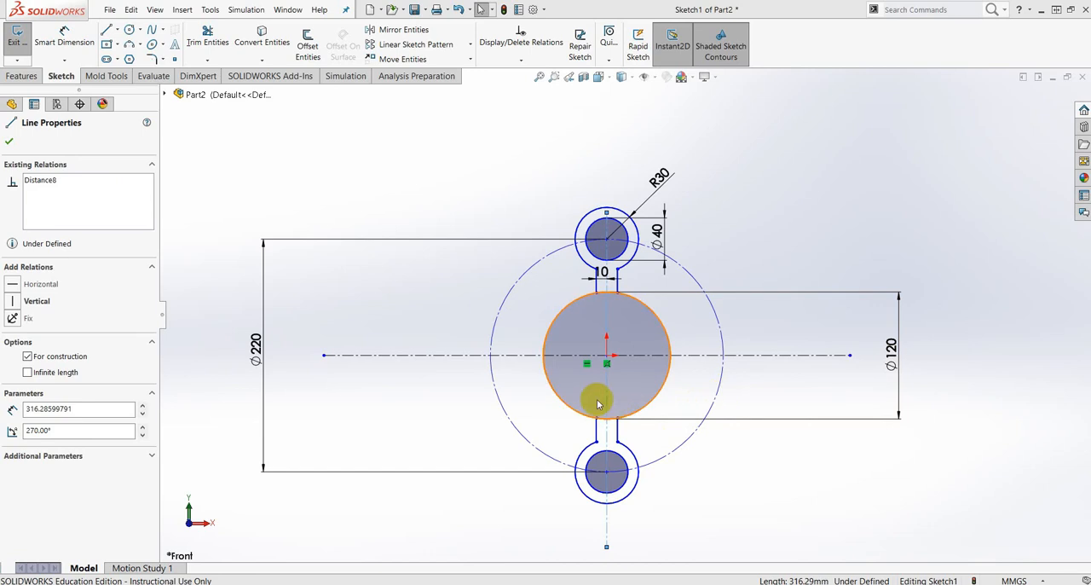
scroll(606, 350, down, 3)
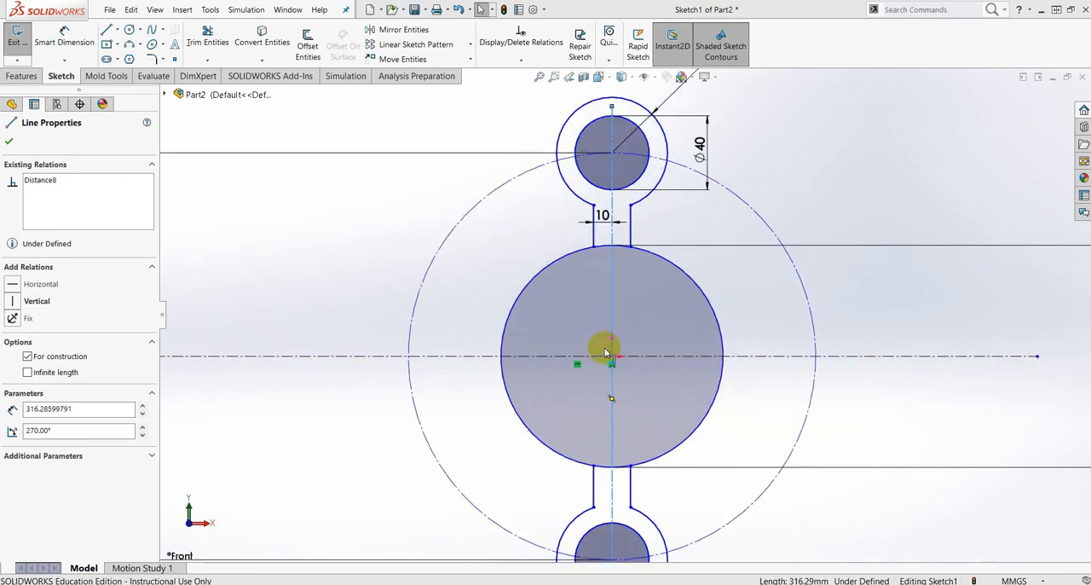
scroll(639, 319, down, 3)
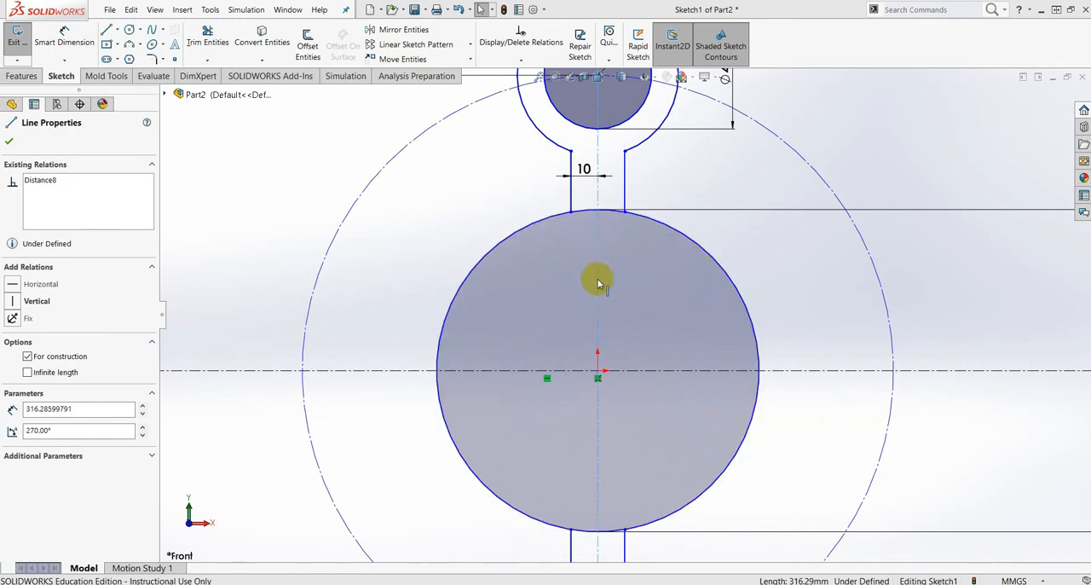
scroll(627, 200, up, 3)
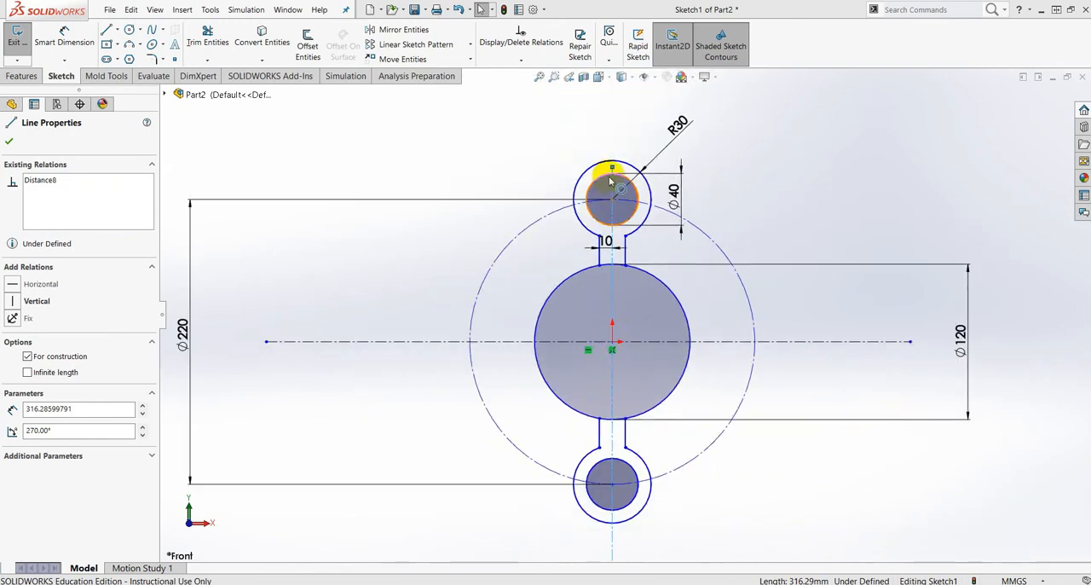
scroll(610, 180, down, 2)
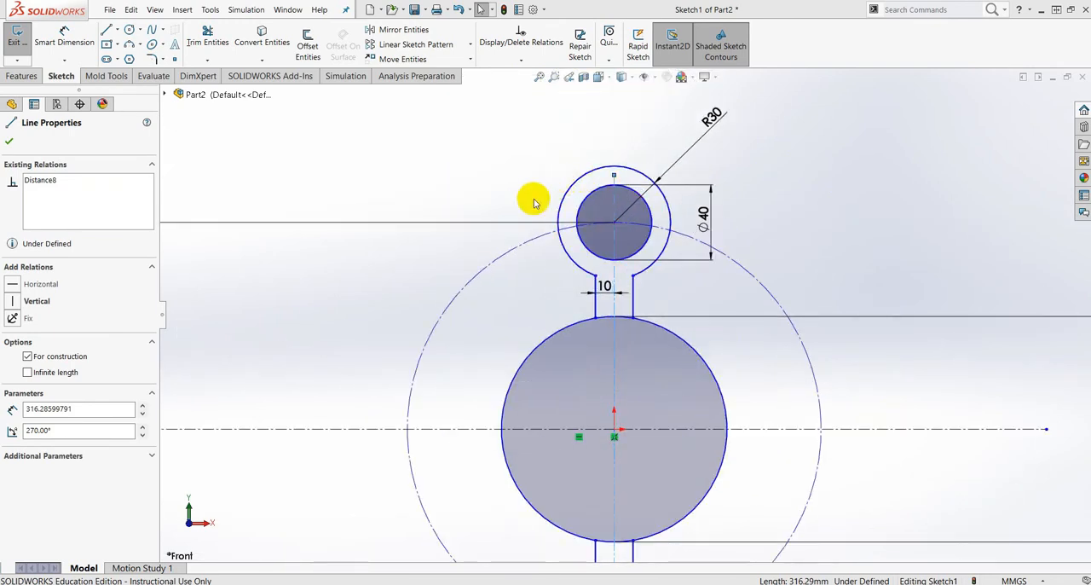
mouse_move(1090, 38)
mouse_down()
mouse_move(870, 48)
mouse_move(541, 25)
mouse_up()
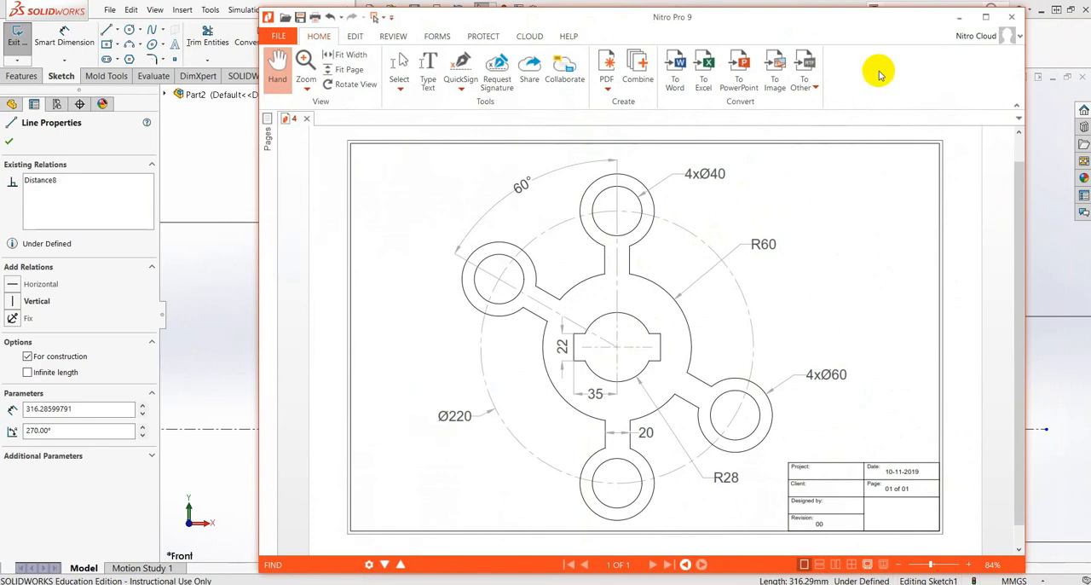
drag(789, 21, 1090, 43)
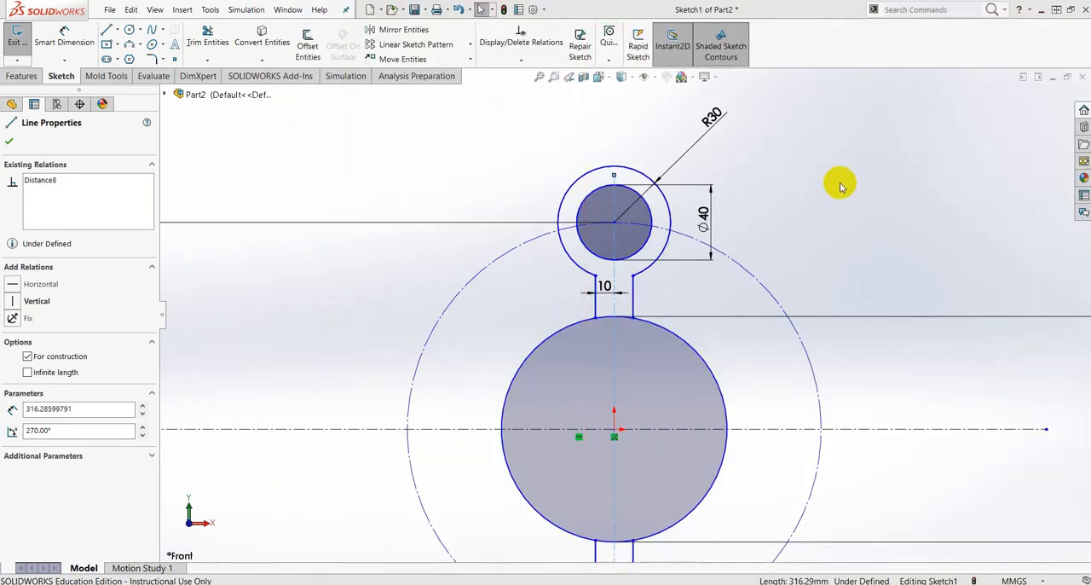
scroll(618, 294, up, 3)
scroll(619, 309, down, 5)
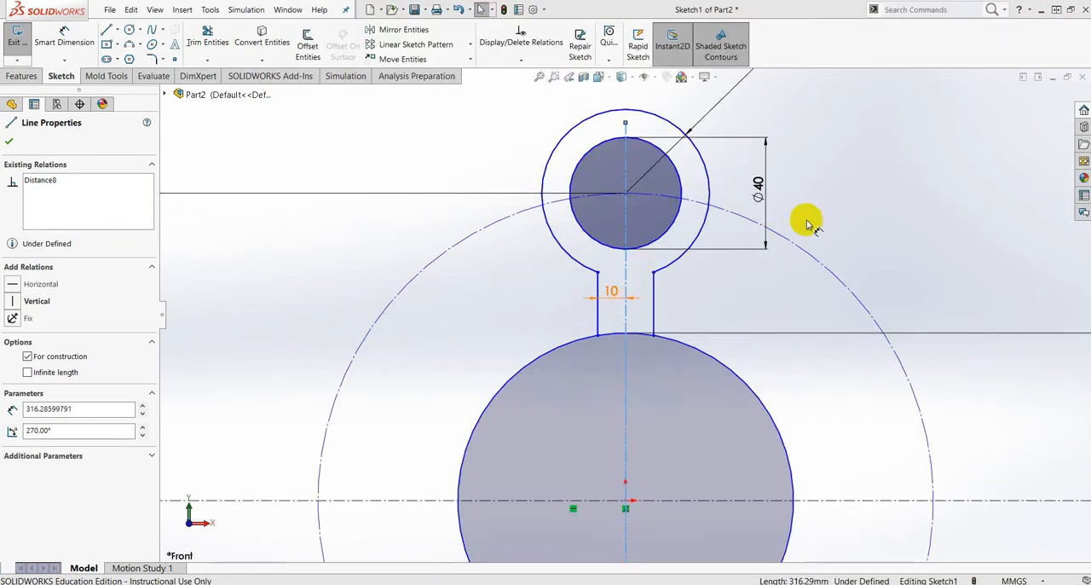
- Copy the vertical centerline in place, using the origin as both start point and destination
click(809, 221)
click(470, 60)
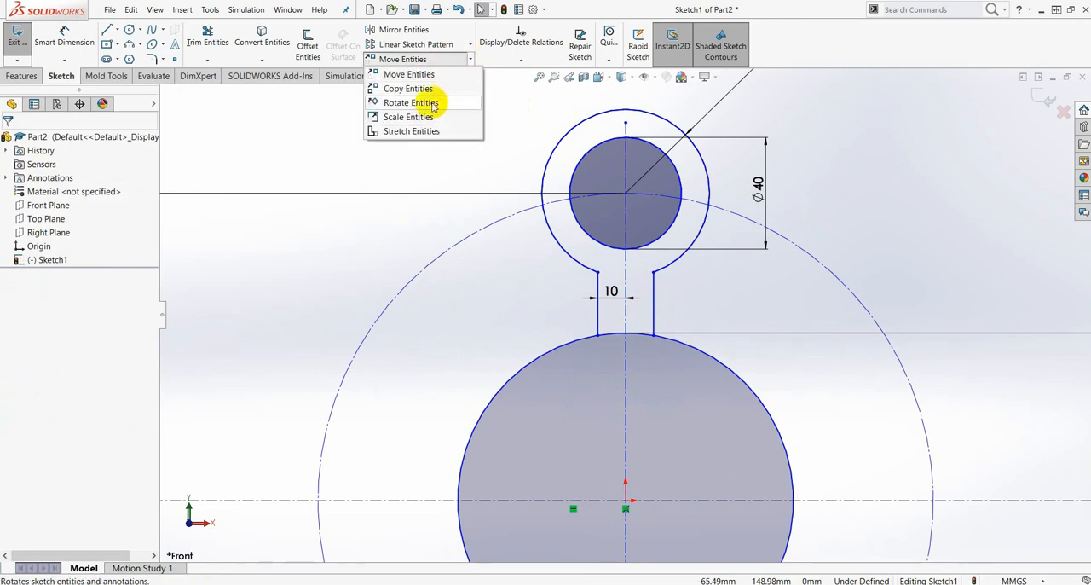
click(422, 83)
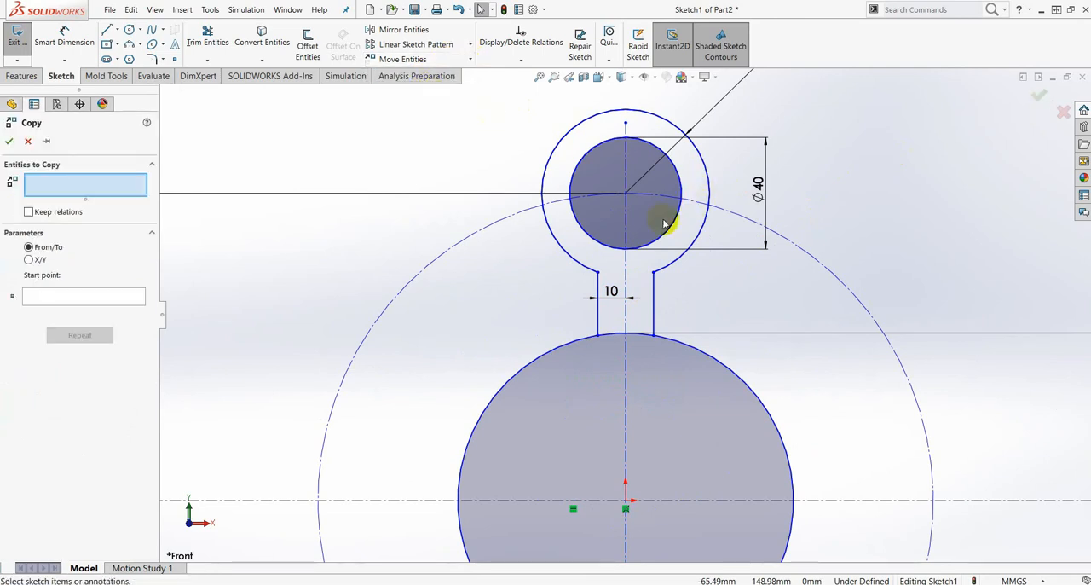
click(627, 269)
click(49, 297)
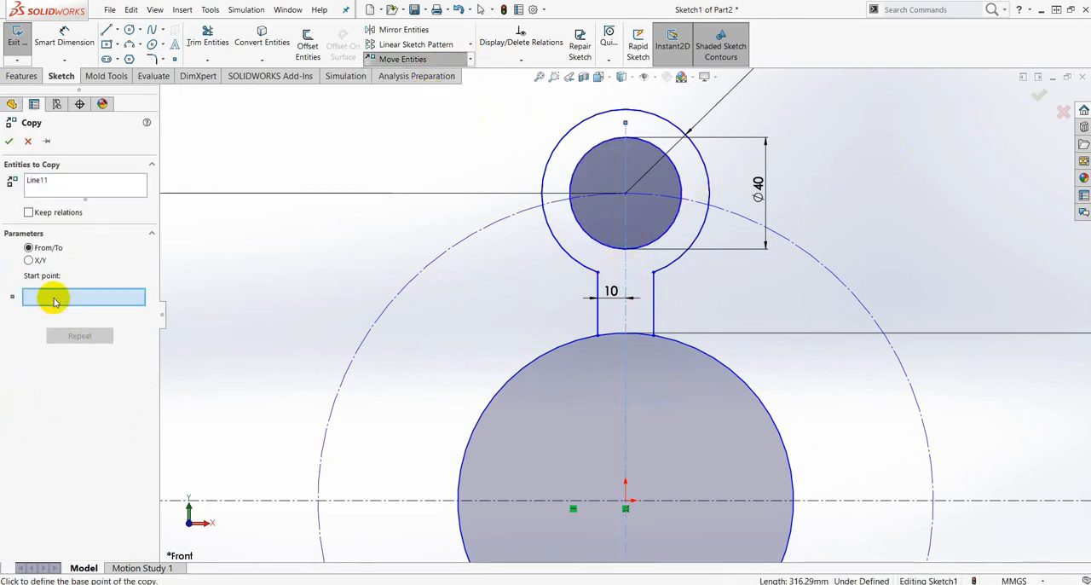
click(625, 503)
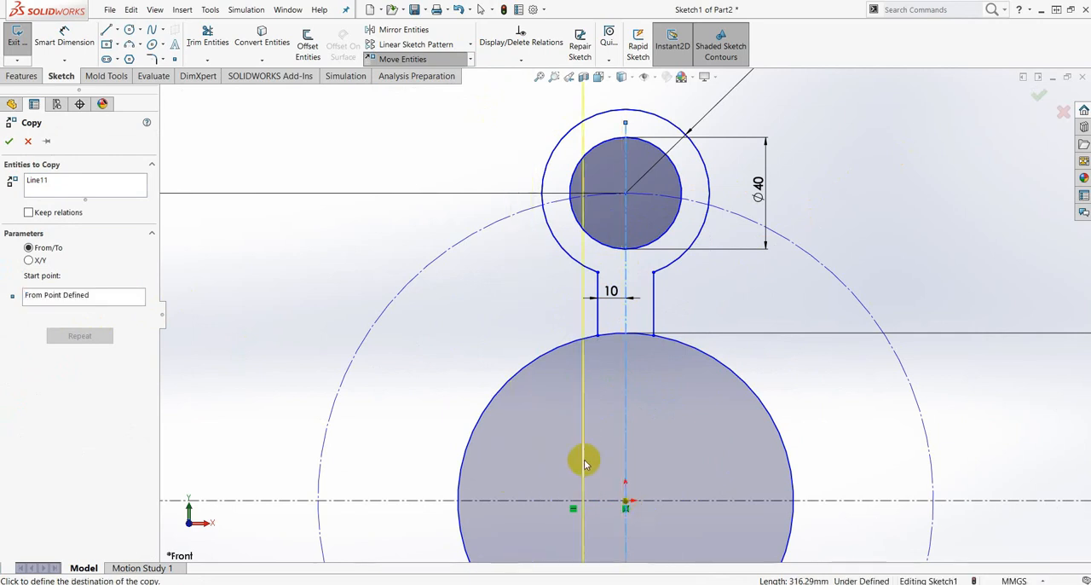
click(627, 504)
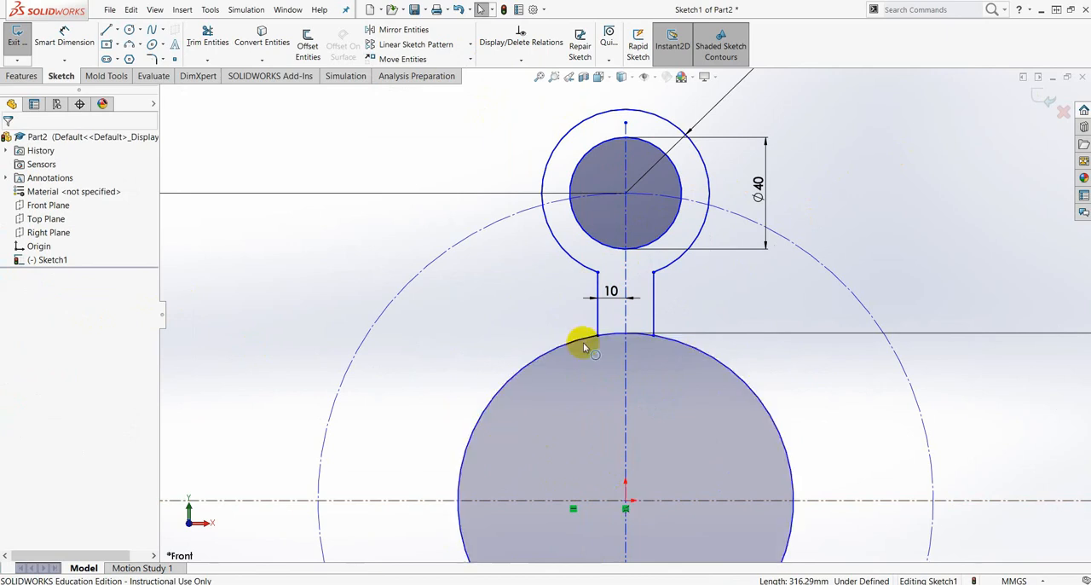
- Start Rotate Entities and select the upper arm's outer arc, inner circle and both neck lines, plus the vertical centerline
scroll(742, 401, up, 5)
scroll(616, 310, down, 5)
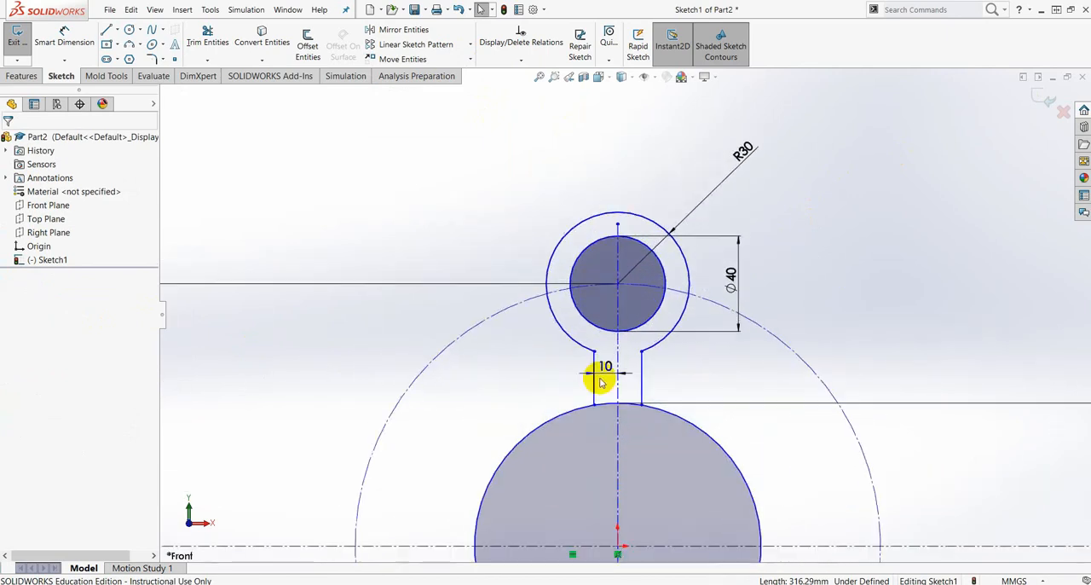
scroll(600, 382, up, 7)
scroll(604, 335, down, 2)
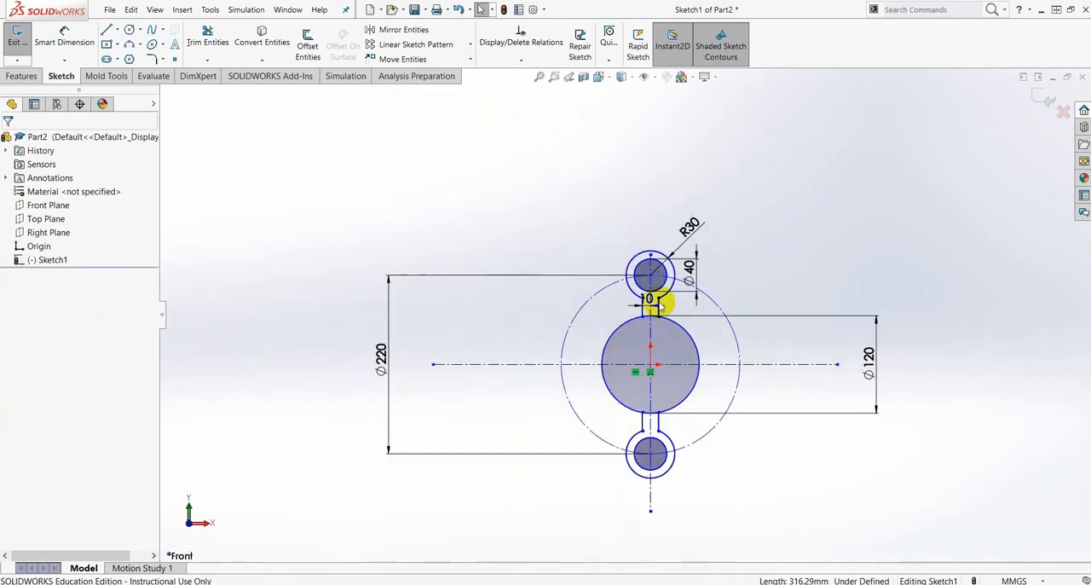
scroll(661, 304, down, 2)
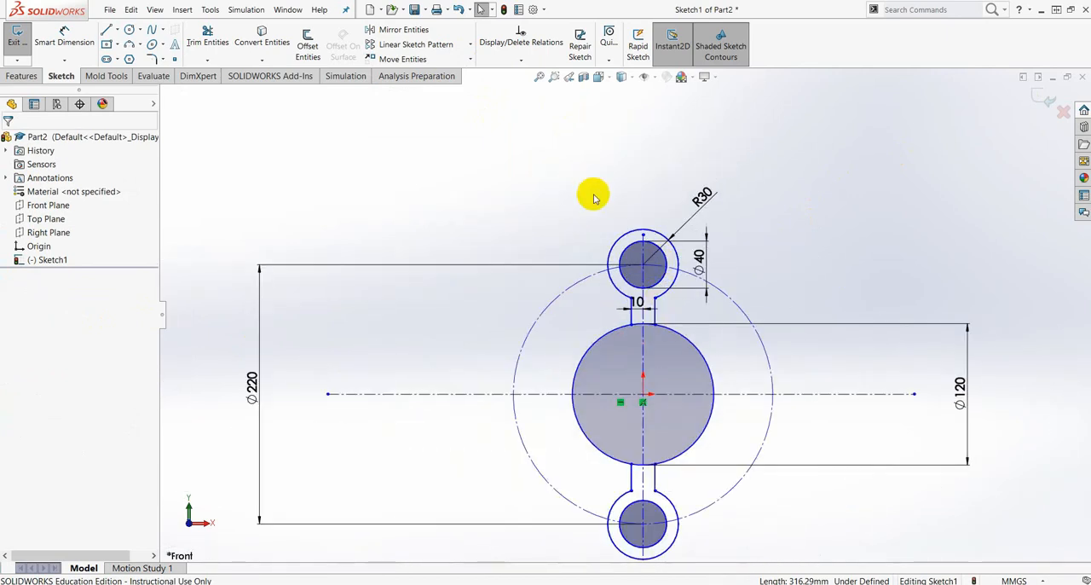
click(469, 61)
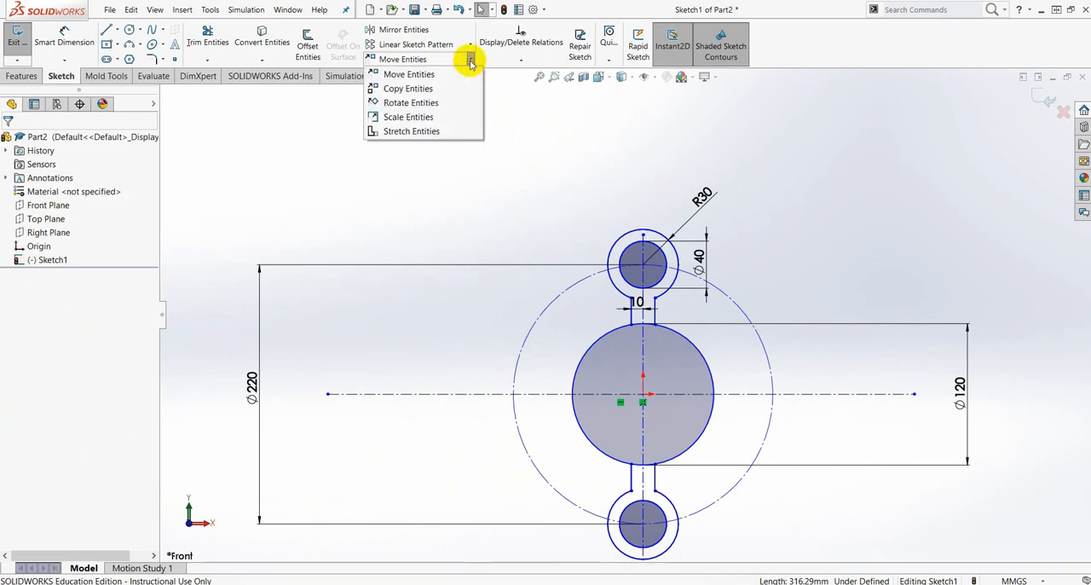
click(439, 106)
scroll(691, 298, down, 2)
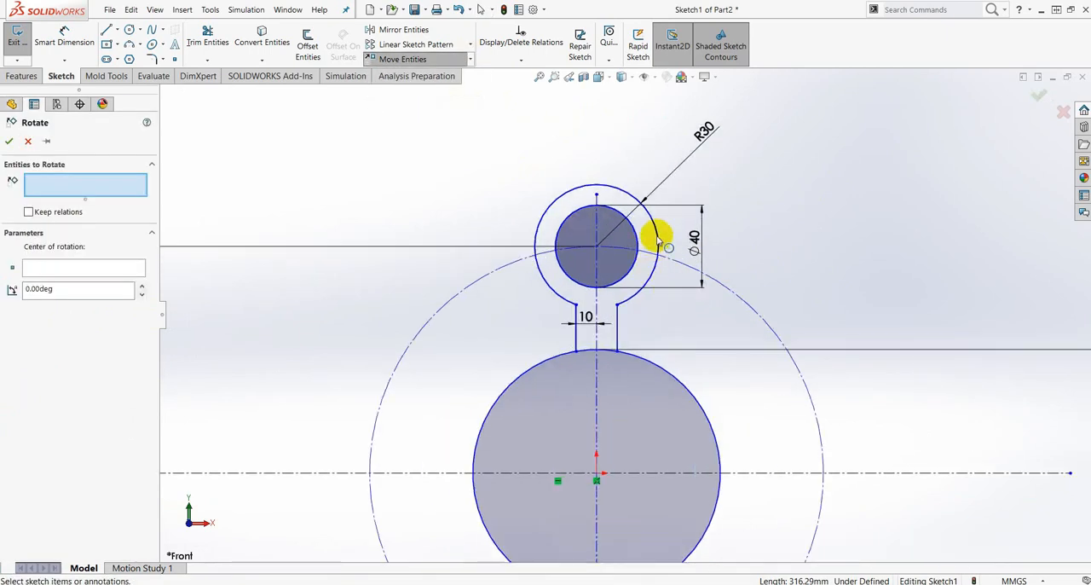
click(657, 237)
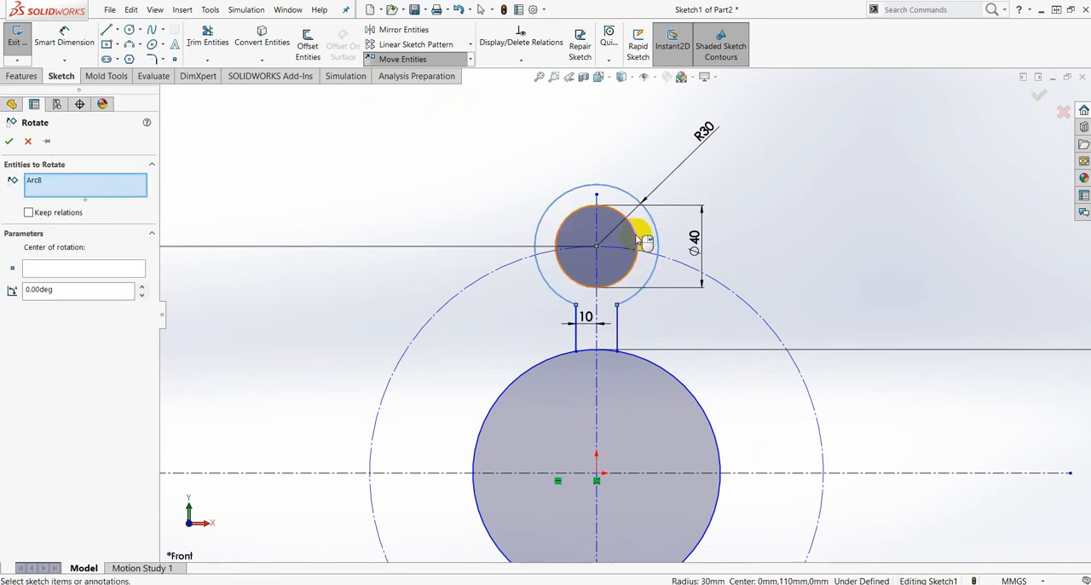
click(638, 242)
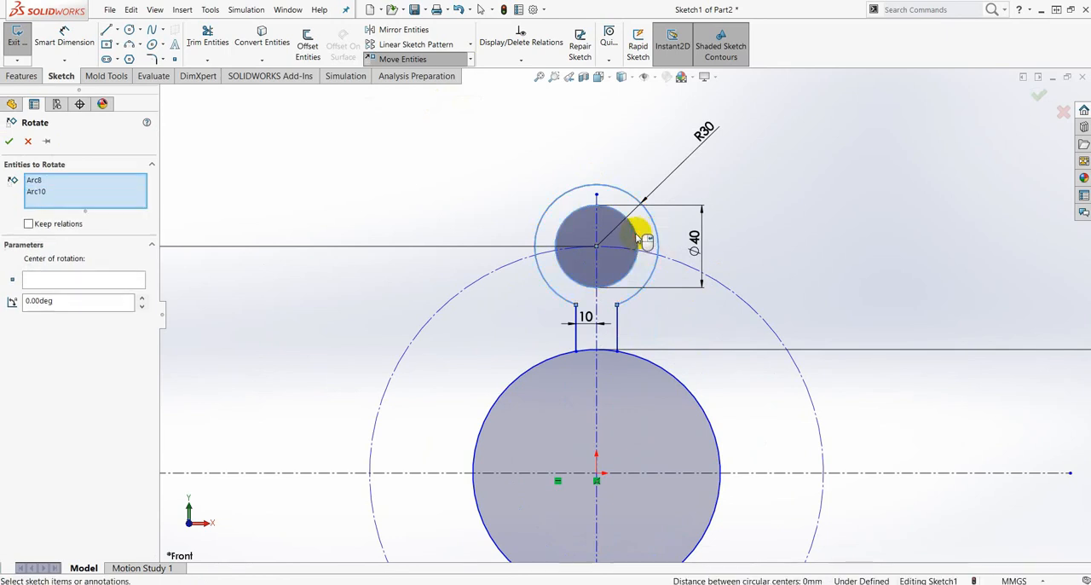
click(618, 342)
click(577, 338)
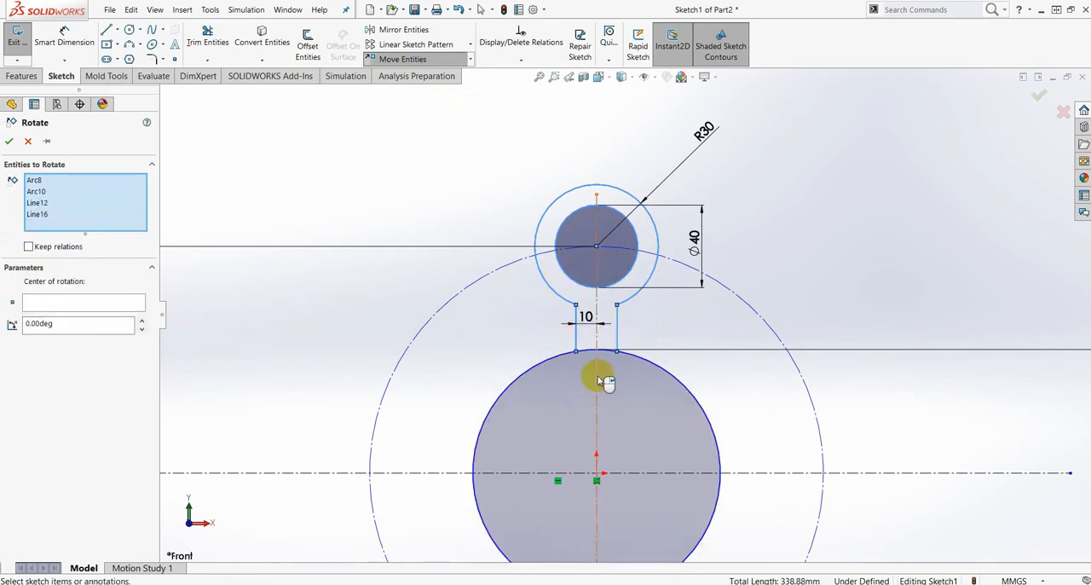
click(598, 381)
- Add the lower arm's two neck lines, outer arc and inner circle to the entities to rotate
scroll(629, 477, up, 5)
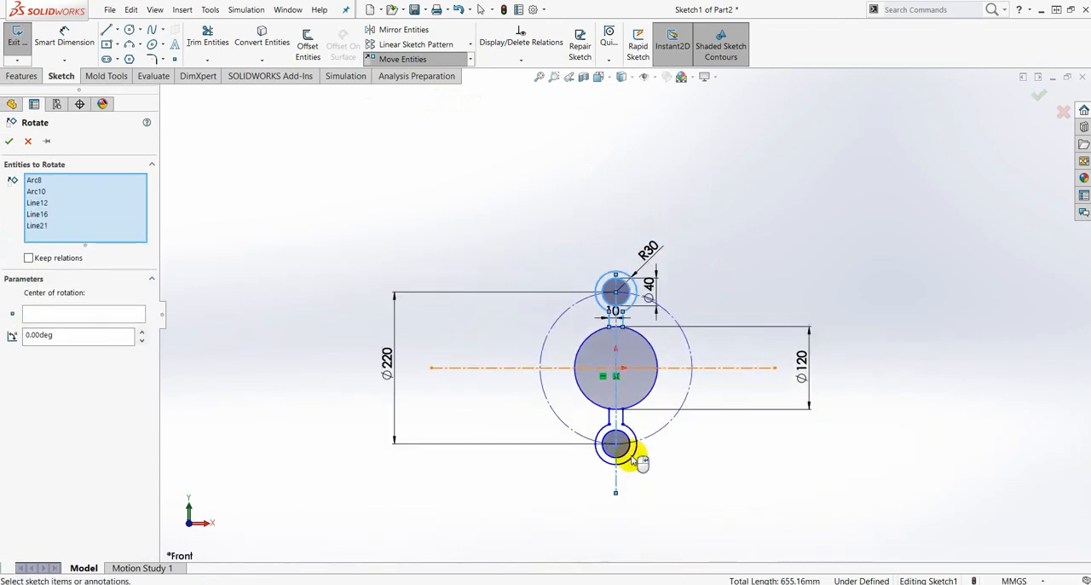
scroll(632, 461, down, 4)
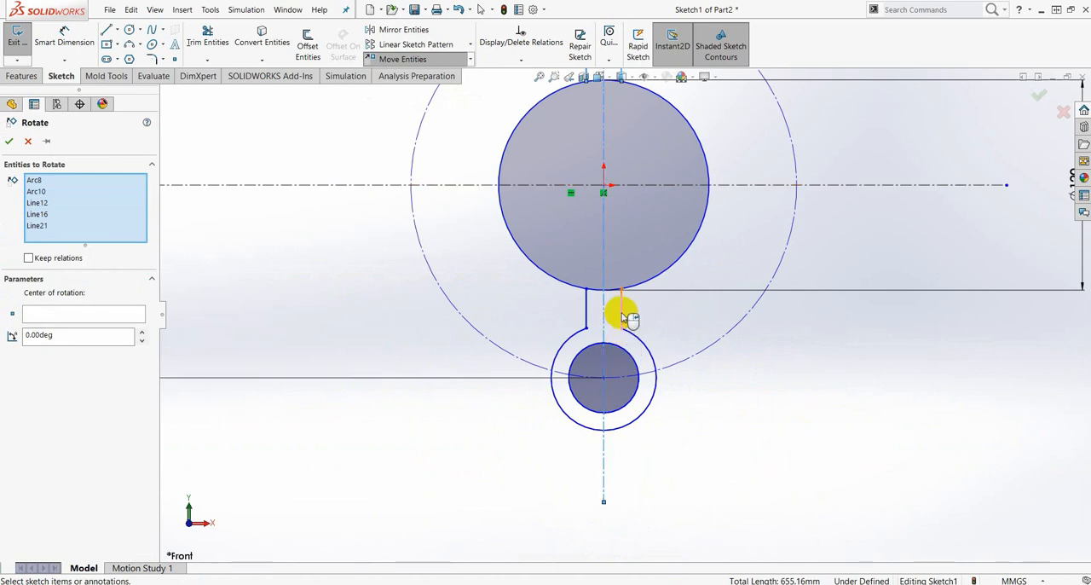
click(621, 314)
click(587, 307)
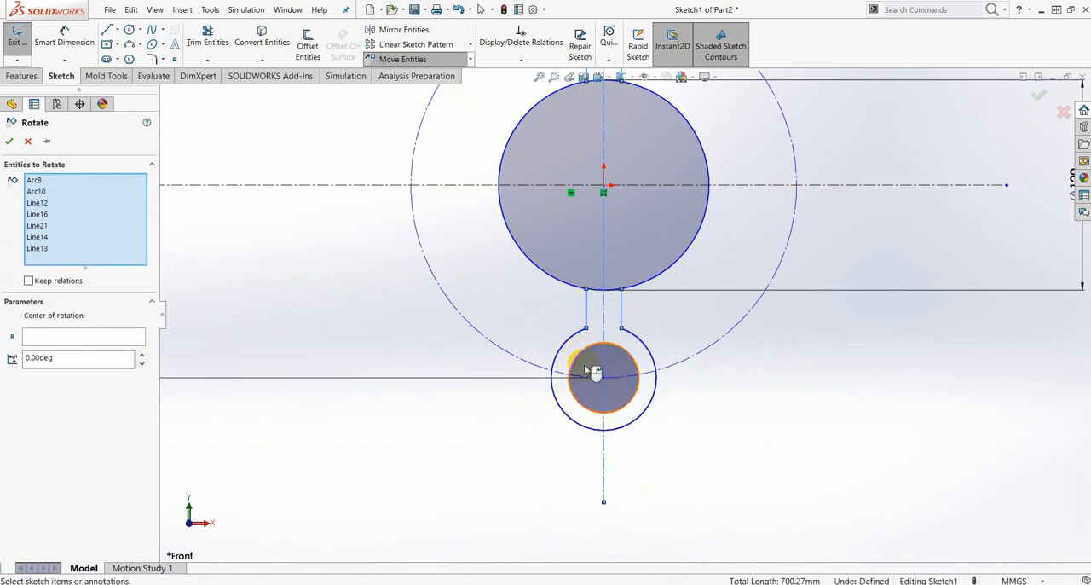
click(566, 351)
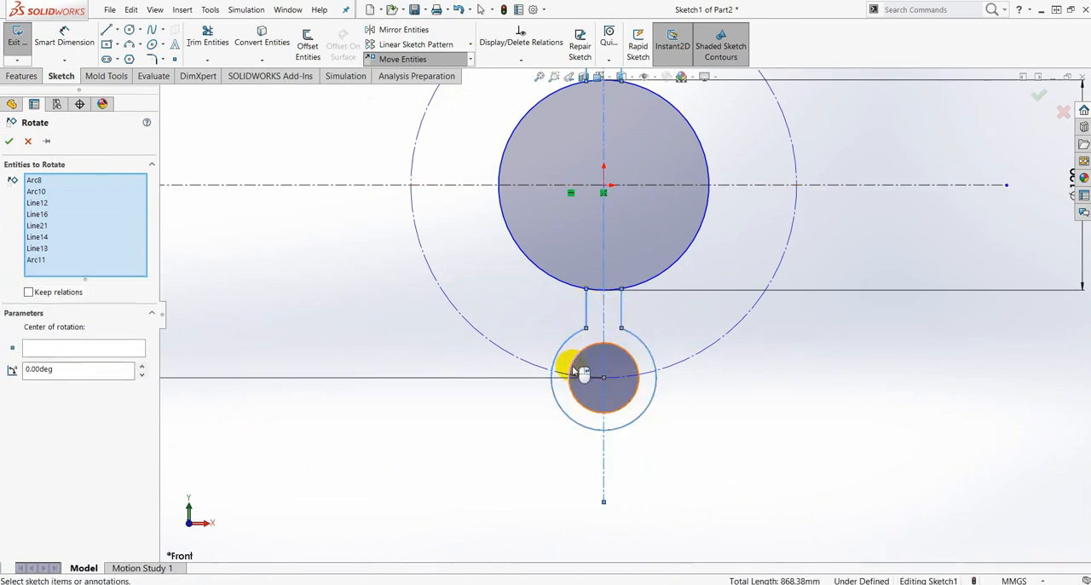
click(583, 372)
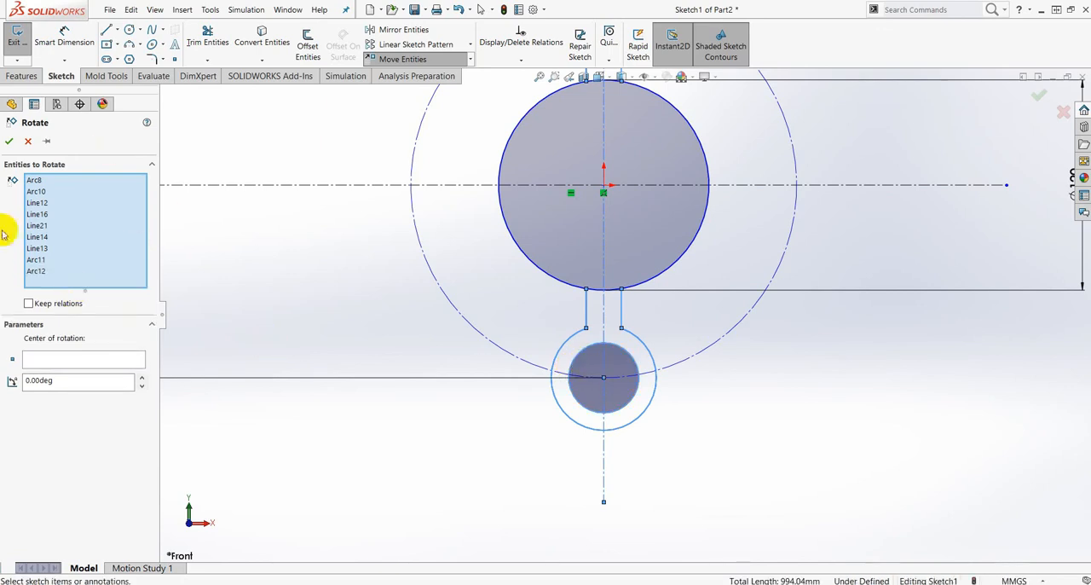
- Rotate the selected arm geometry and centerline 60° about the origin
click(107, 364)
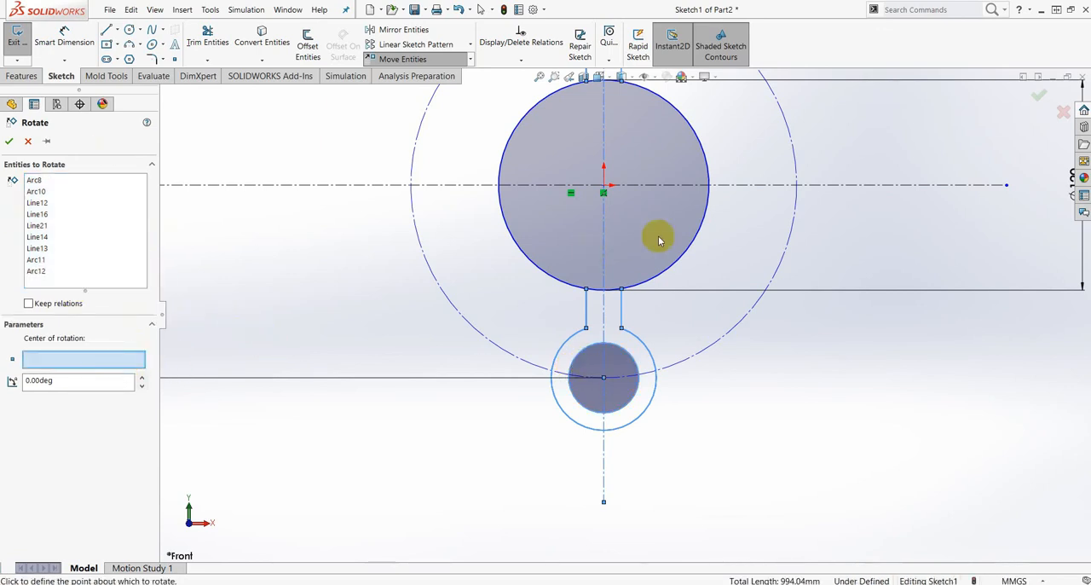
scroll(678, 184, up, 3)
scroll(653, 321, down, 3)
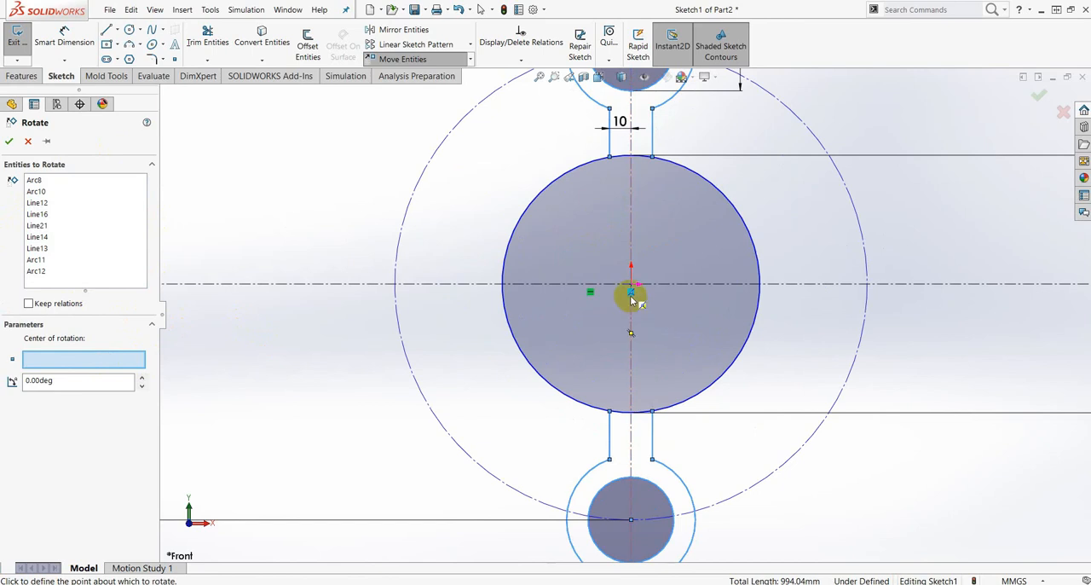
click(632, 287)
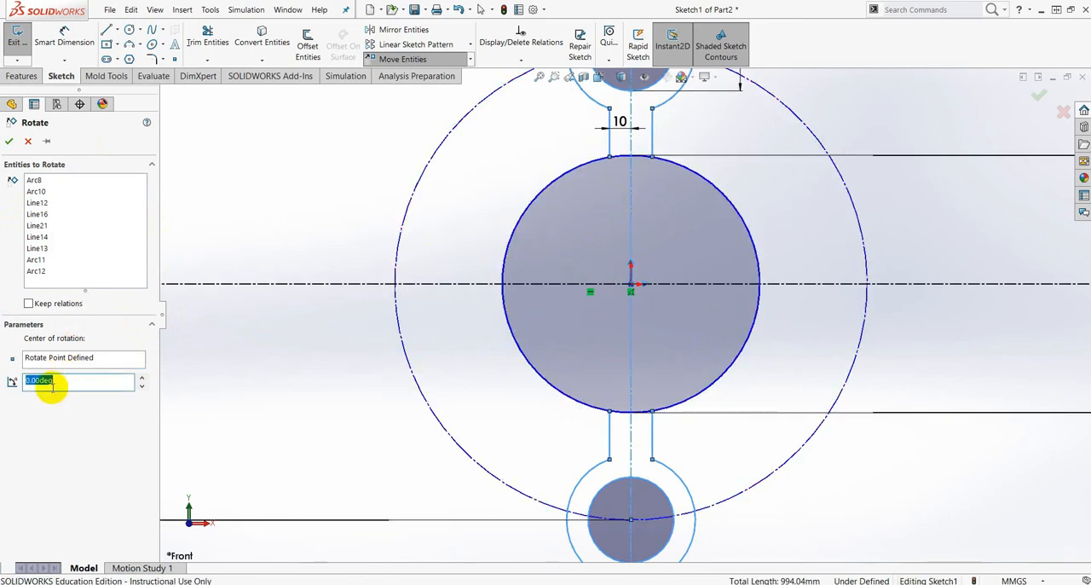
text(60)
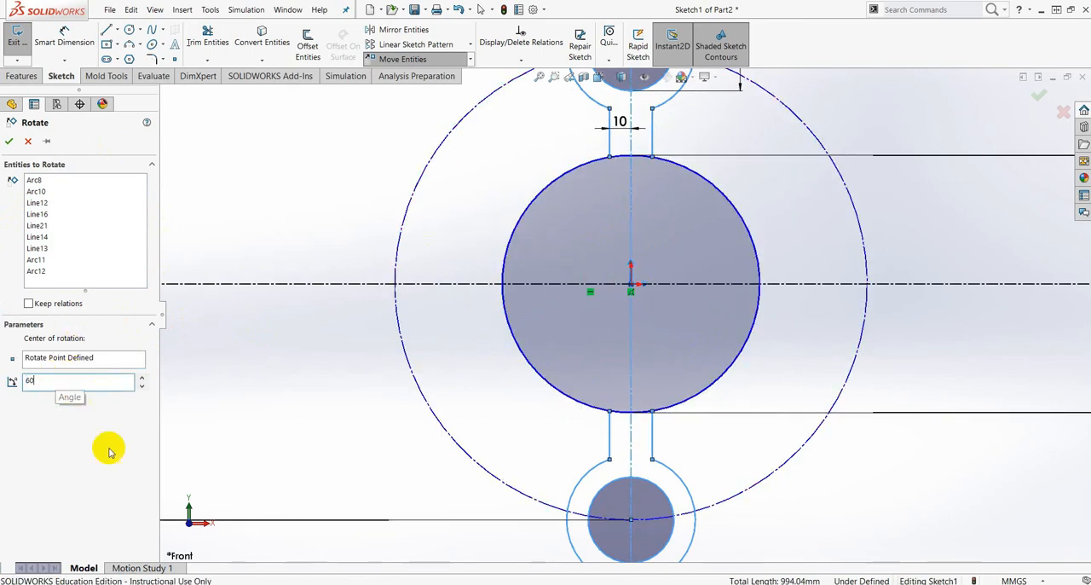
key(Return)
scroll(618, 322, up, 3)
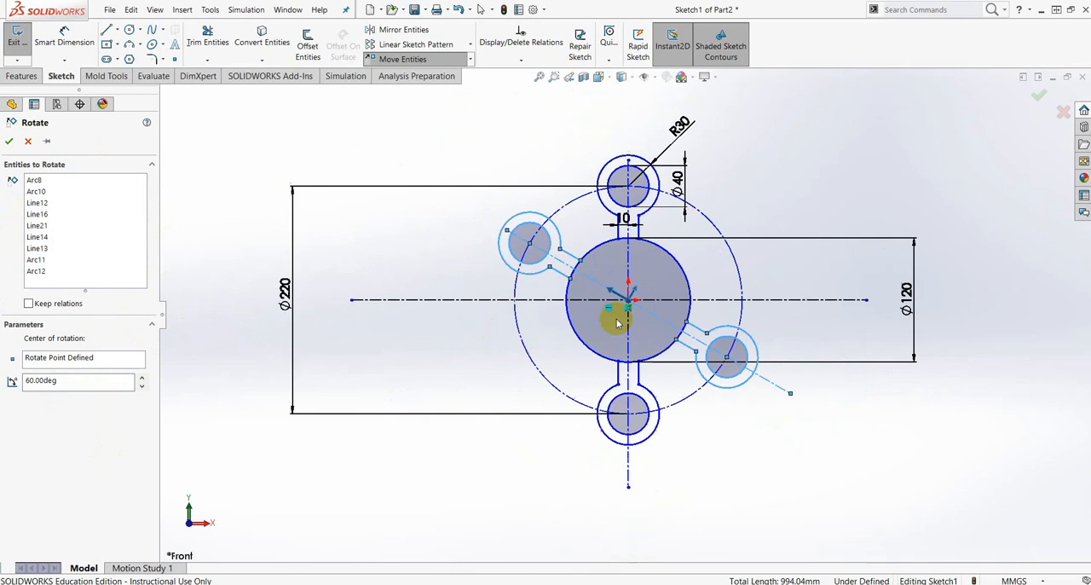
click(8, 145)
scroll(657, 330, down, 5)
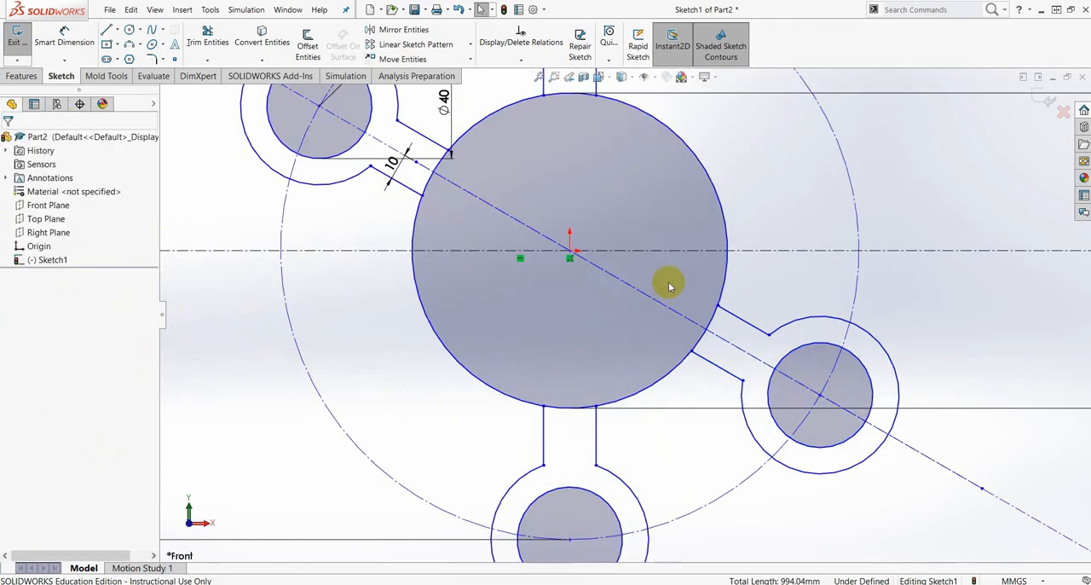
scroll(658, 426, up, 5)
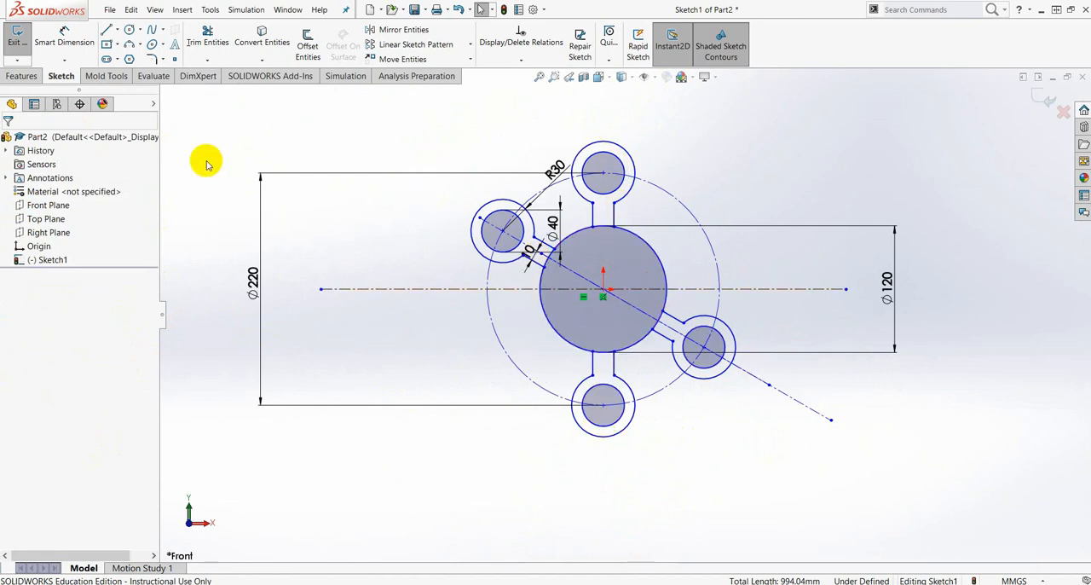
- Draw a vertical centerline about 329 mm long through the origin, extending beyond the upper and lower arms
click(116, 31)
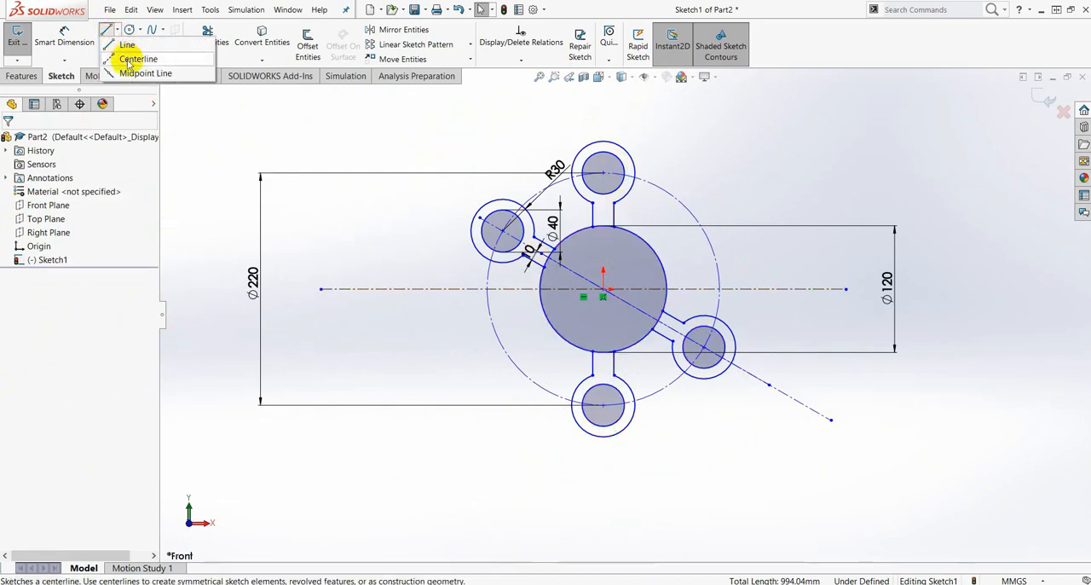
click(129, 57)
scroll(628, 154, down, 3)
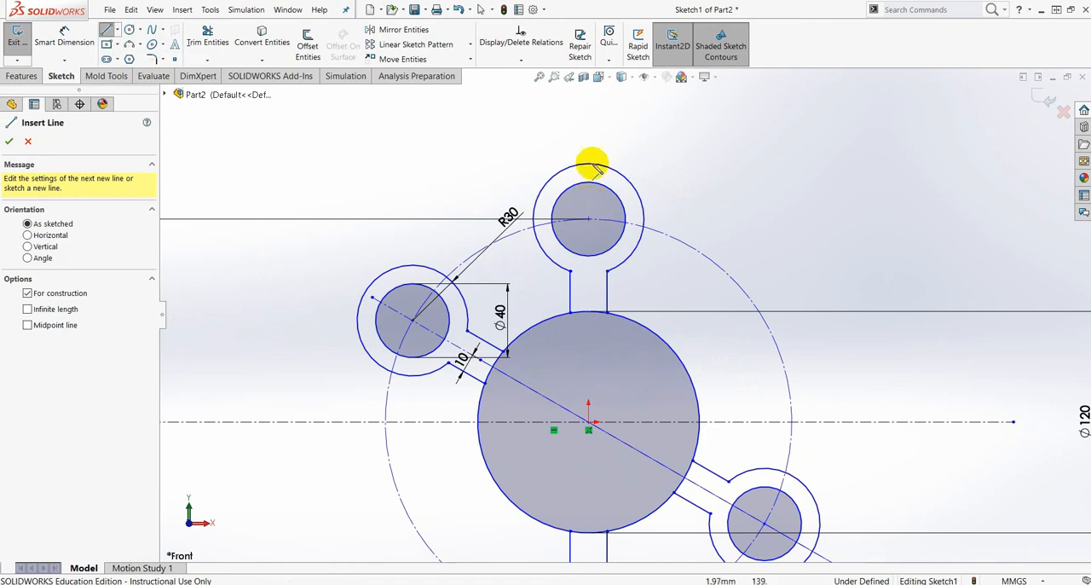
click(590, 126)
scroll(572, 281, up, 4)
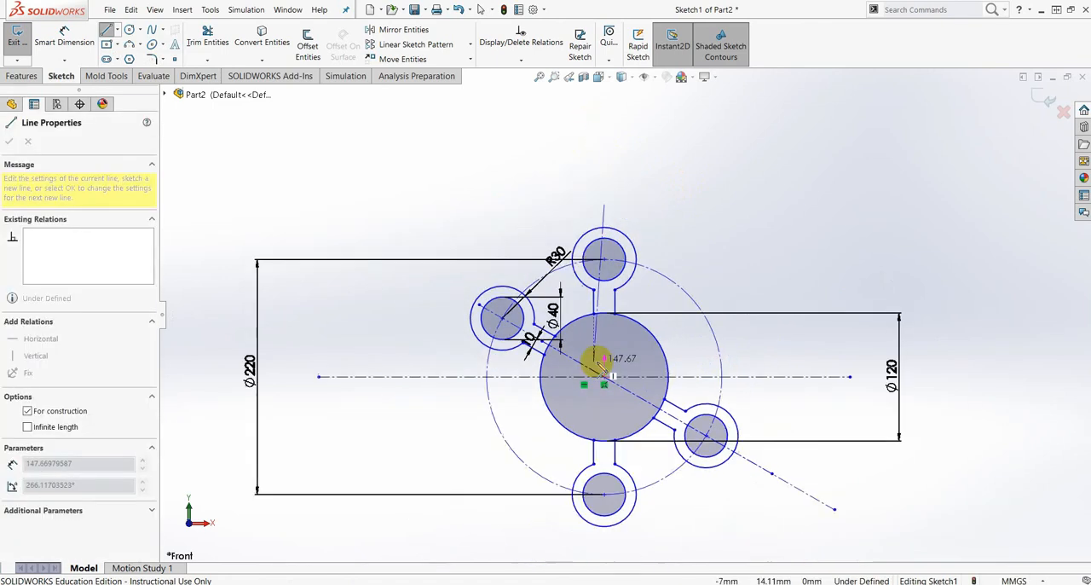
scroll(584, 401, down, 4)
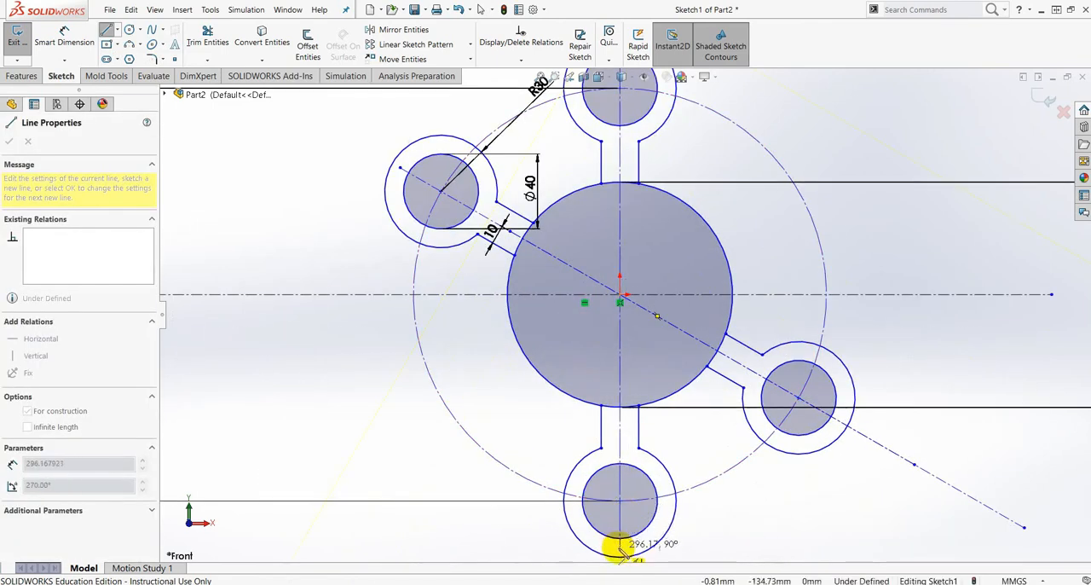
scroll(612, 509, up, 4)
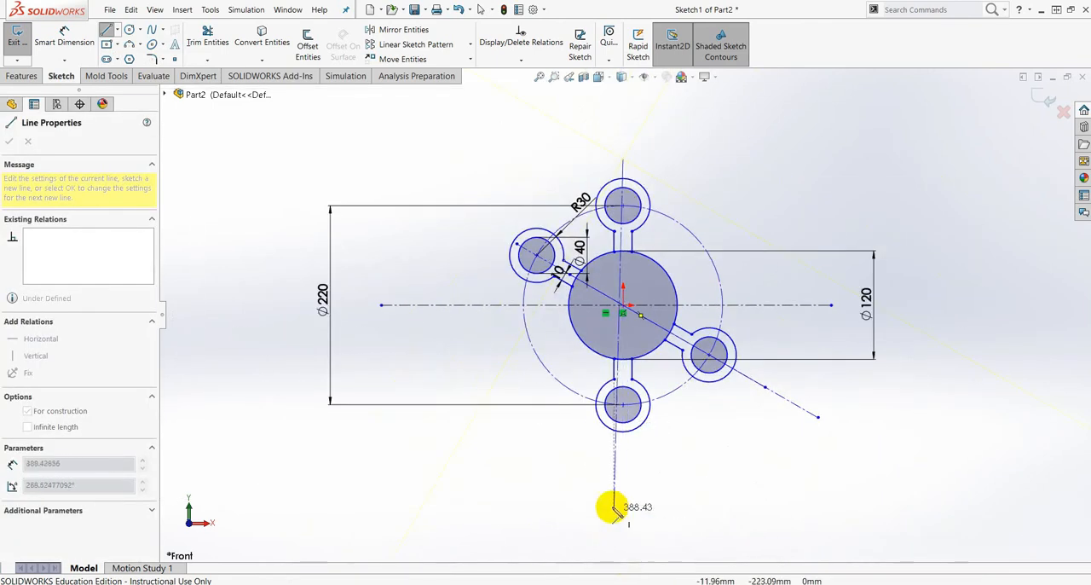
click(624, 458)
key(Escape)
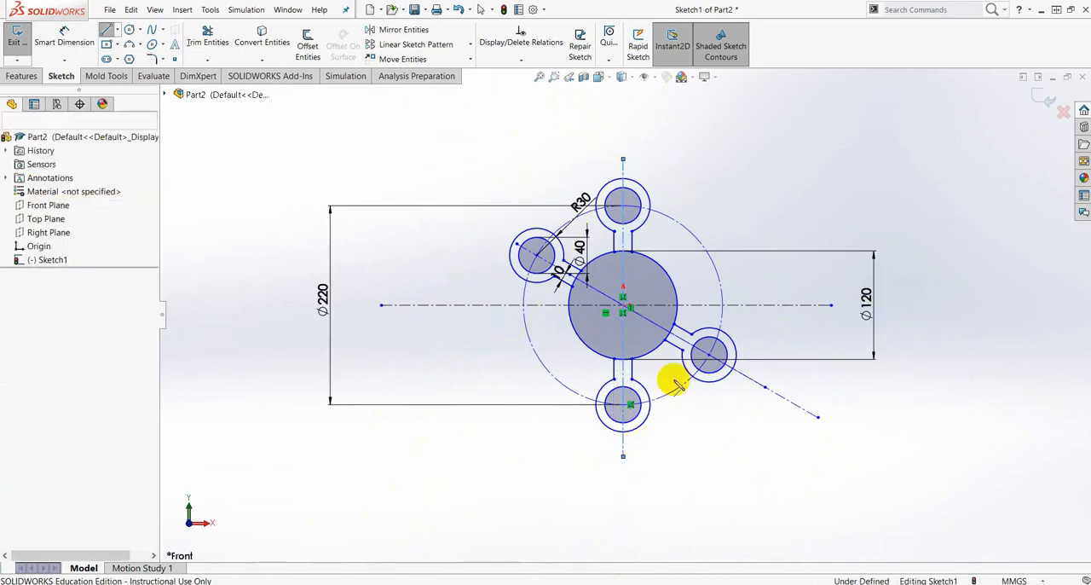
- Check the central opening in the reference drawing and sketch a circle of about 28 mm radius centered on the origin
scroll(653, 236, down, 4)
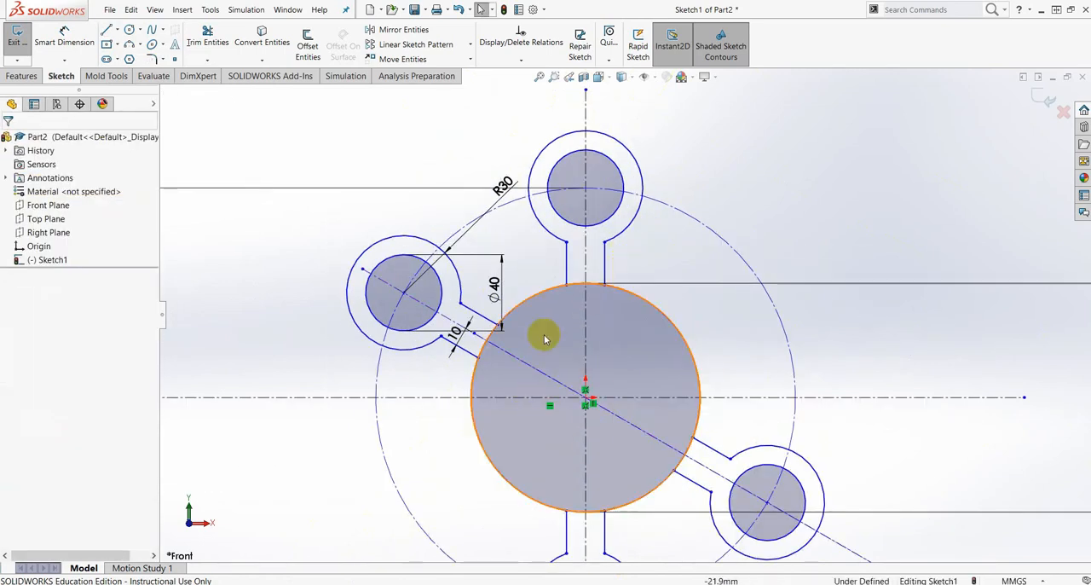
drag(1090, 51, 624, 17)
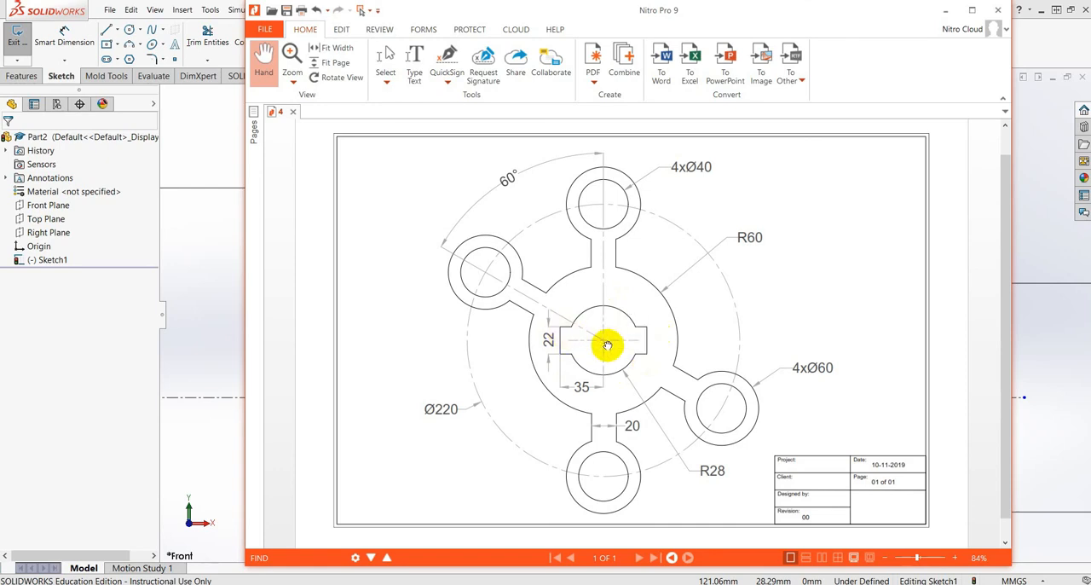
mouse_move(607, 15)
mouse_down()
mouse_move(762, 29)
mouse_move(1090, 29)
mouse_up()
scroll(597, 376, down, 5)
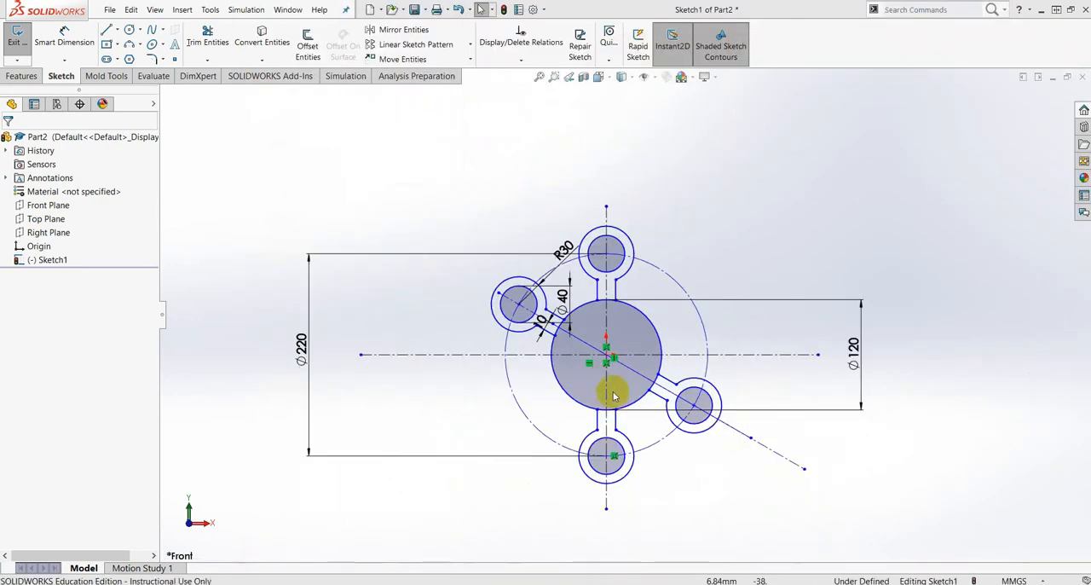
scroll(614, 389, up, 3)
click(139, 30)
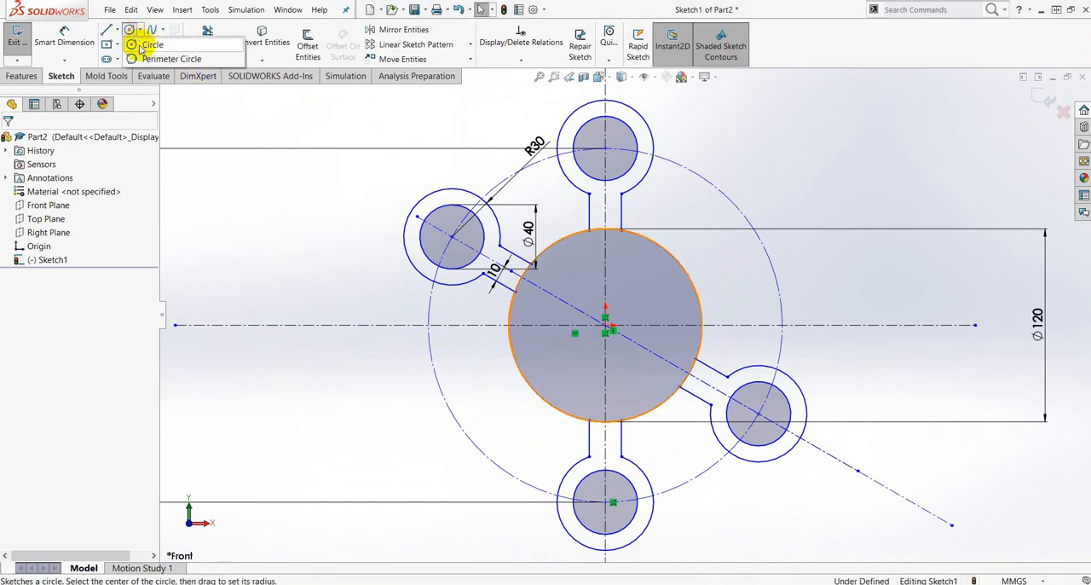
click(605, 324)
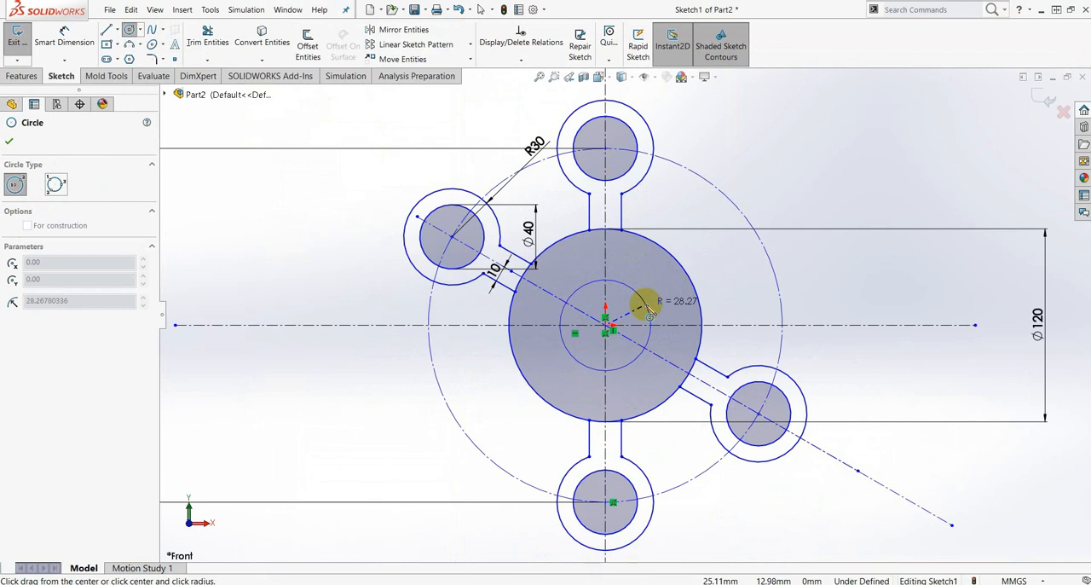
click(650, 313)
- Dimension the new central circle's diameter to 56 mm
click(65, 38)
click(650, 317)
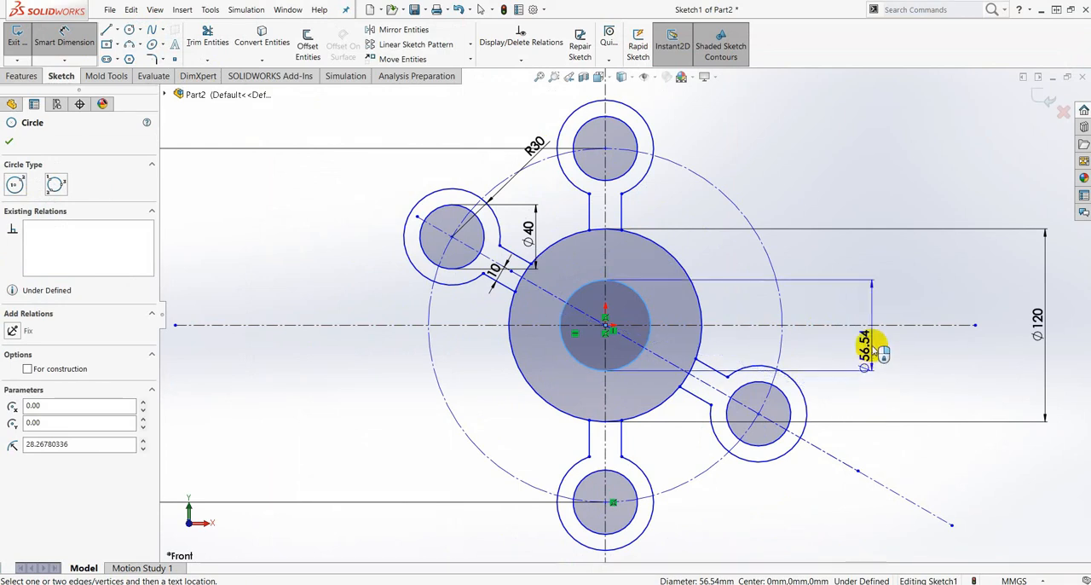
click(878, 309)
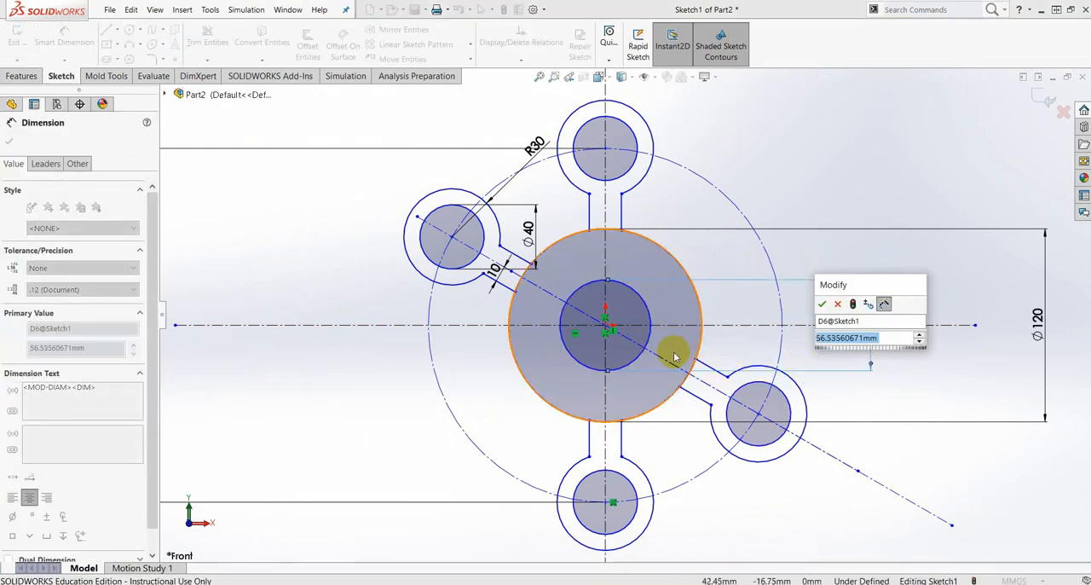
text(56)
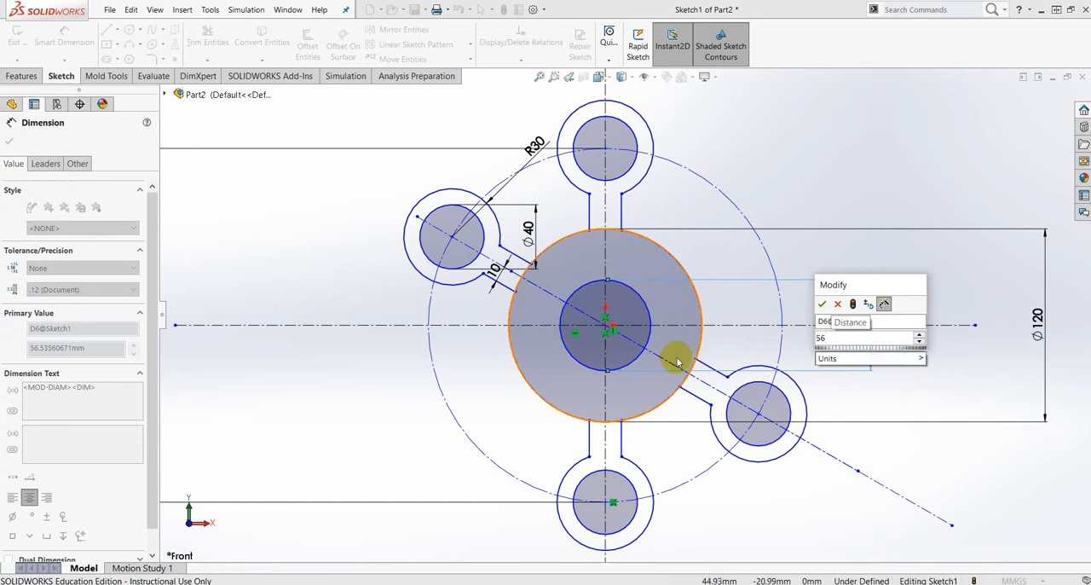
key(Return)
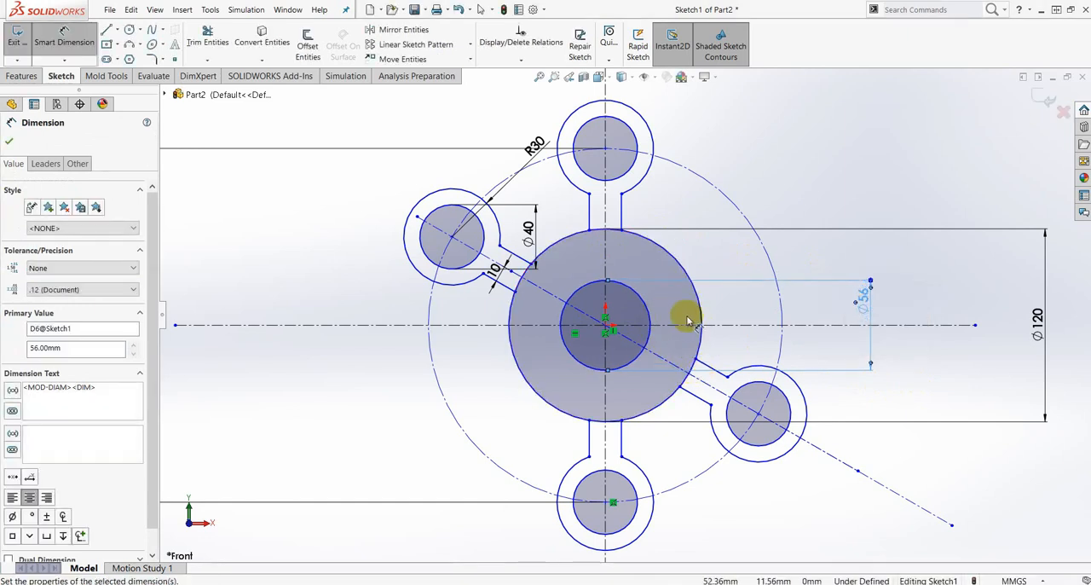
click(10, 141)
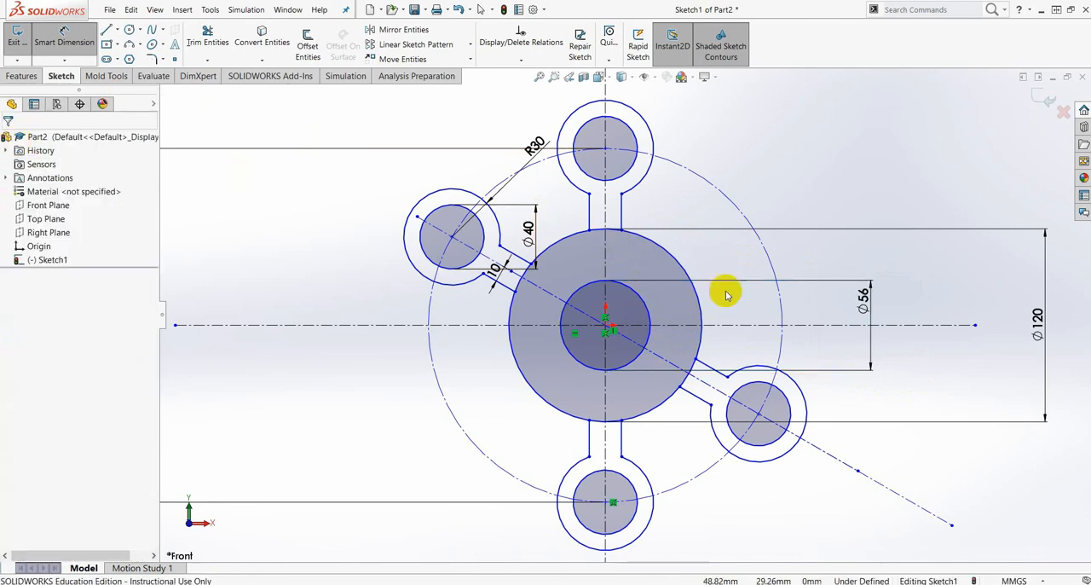
- Sketch a center rectangle about 76 mm wide and 25 mm high, centered on the origin across the inner circle
click(117, 44)
click(126, 76)
scroll(569, 273, down, 5)
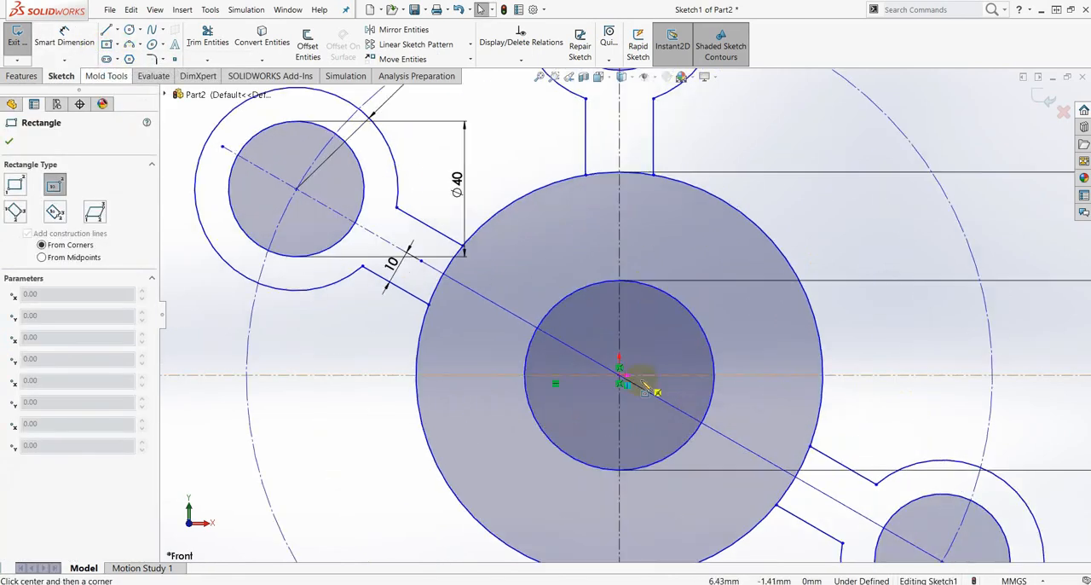
click(619, 375)
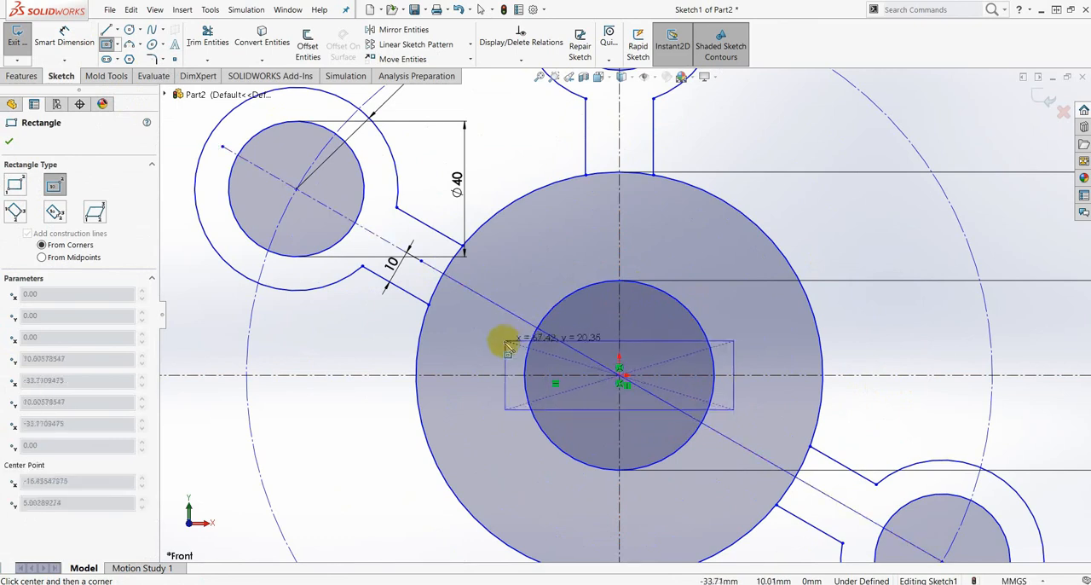
click(490, 332)
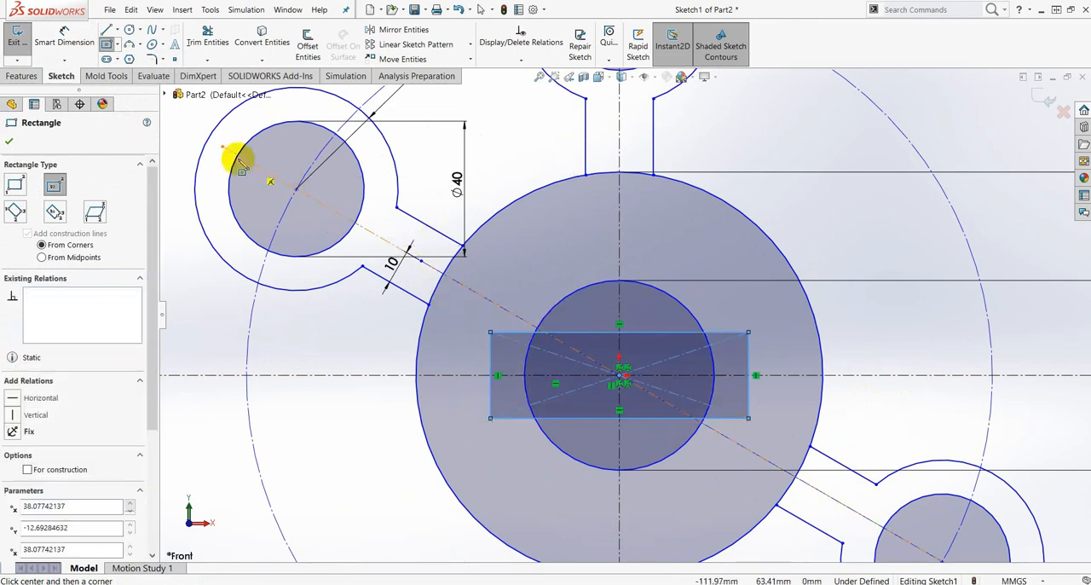
- Dimension the rectangle's height to 22 mm using its left vertical edge
click(64, 38)
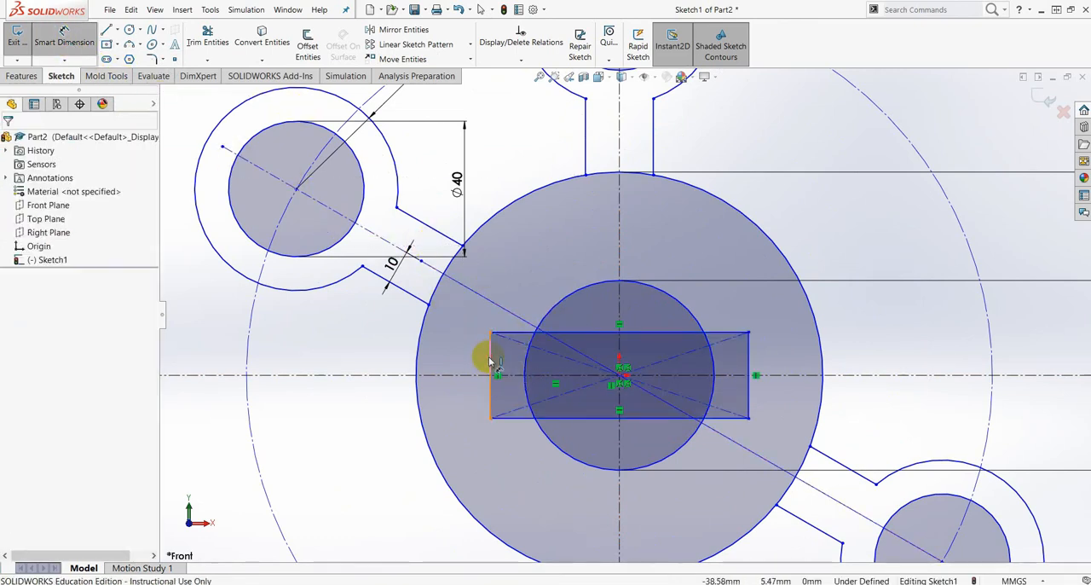
click(492, 362)
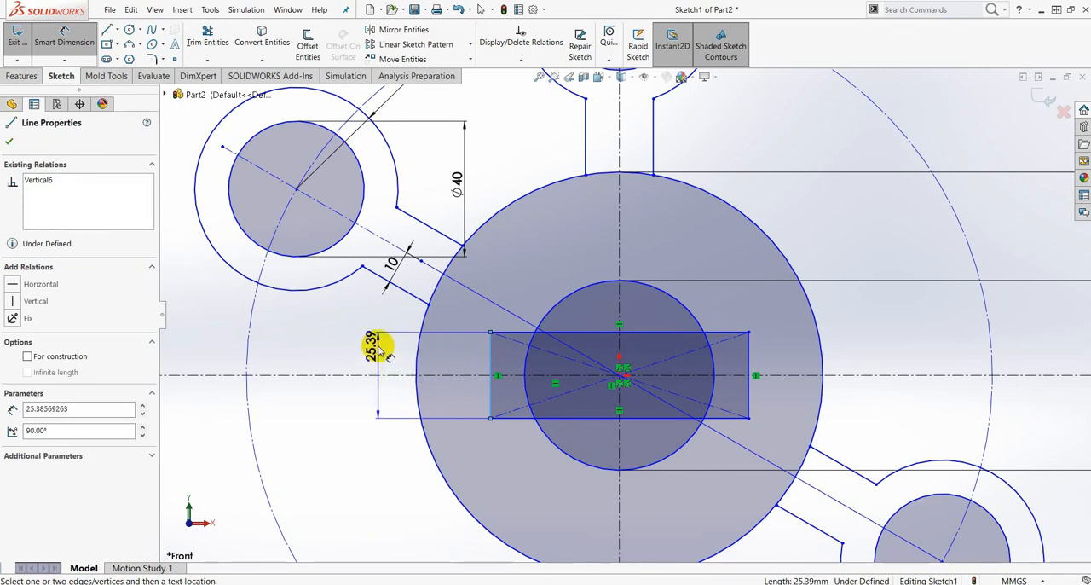
click(375, 347)
text(22)
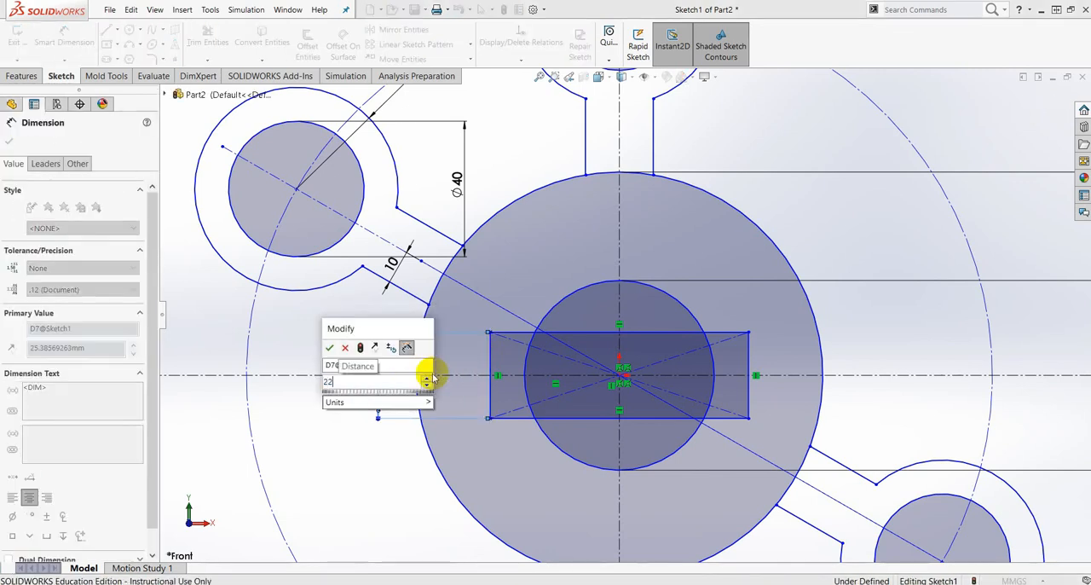
key(Return)
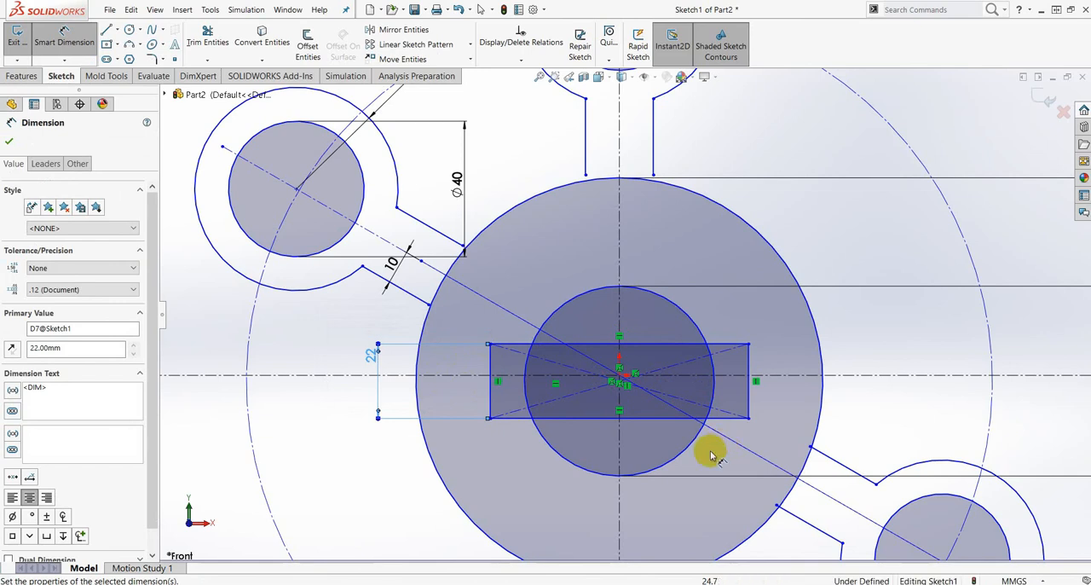
- Dimension the distance from the rectangle's left edge to the vertical centerline as 35 mm
key(f)
scroll(617, 380, down, 4)
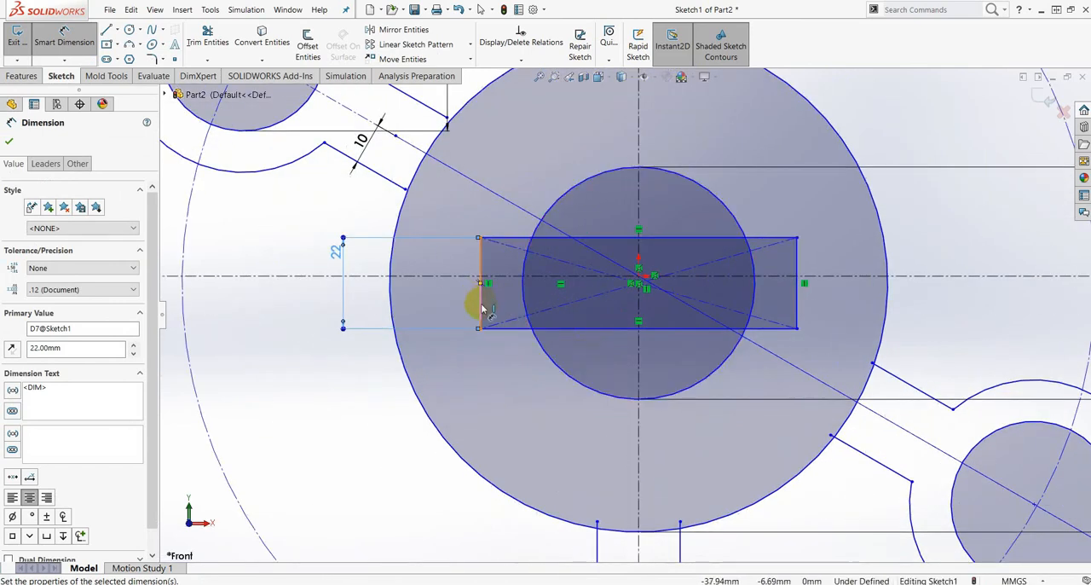
click(482, 307)
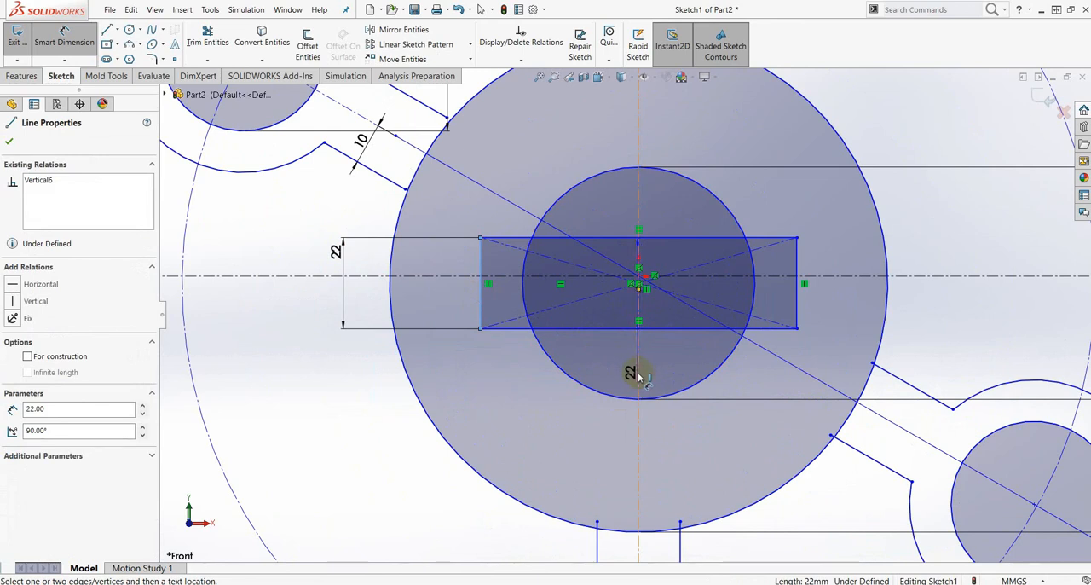
click(640, 376)
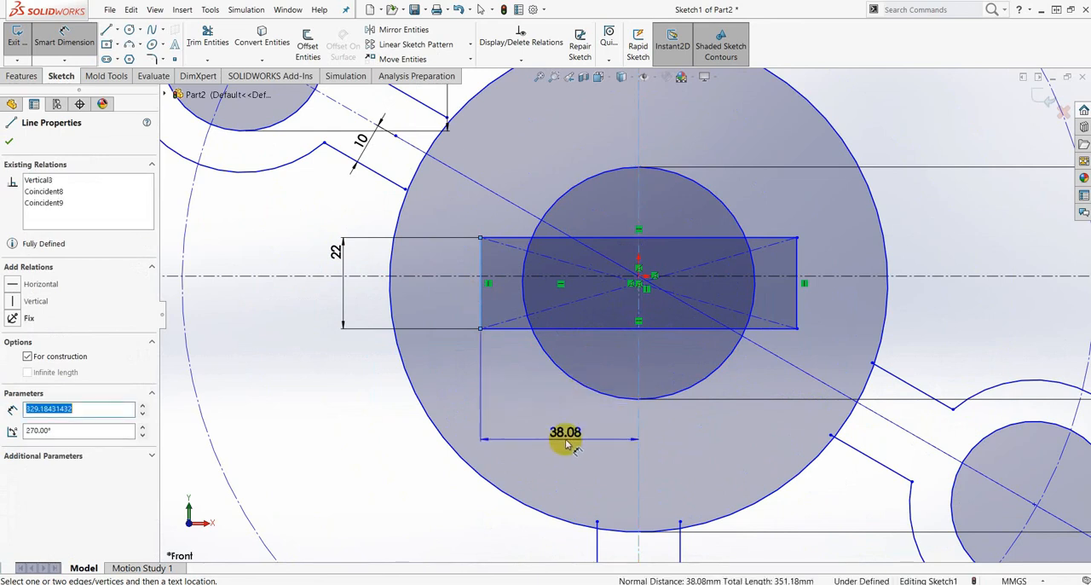
click(567, 439)
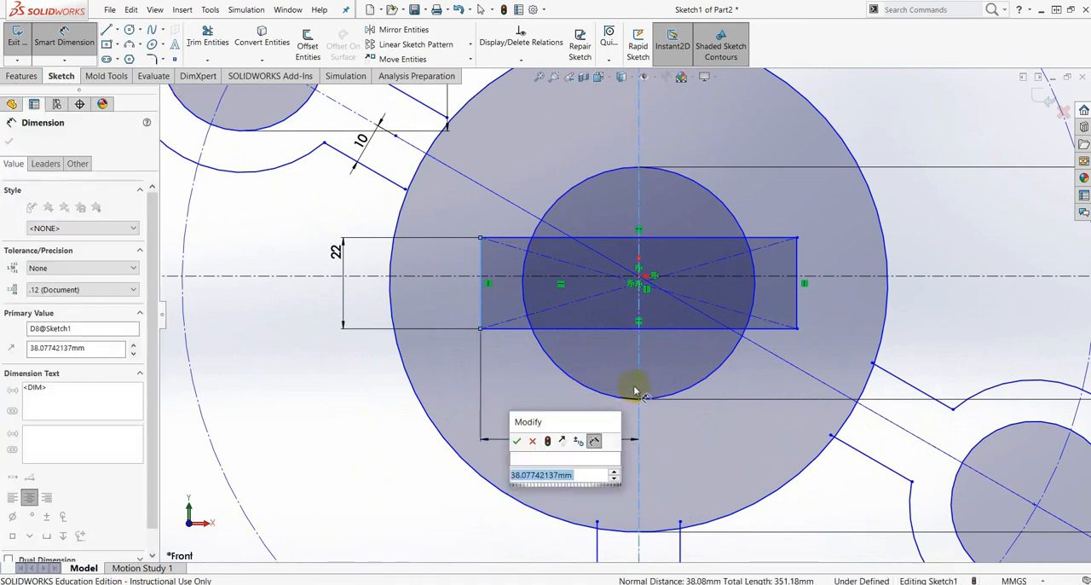
text(3)
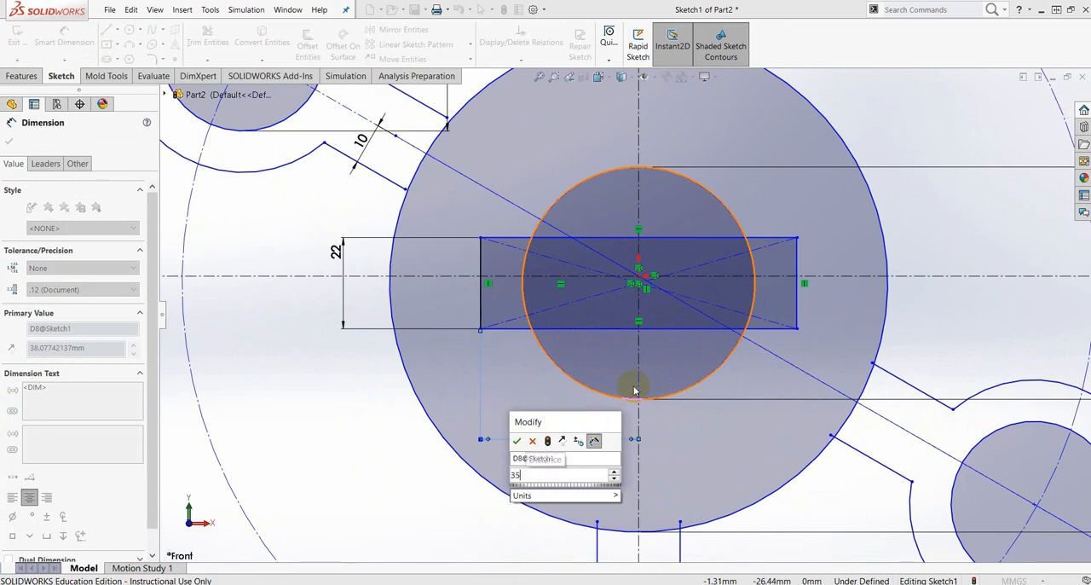
text(5)
key(Return)
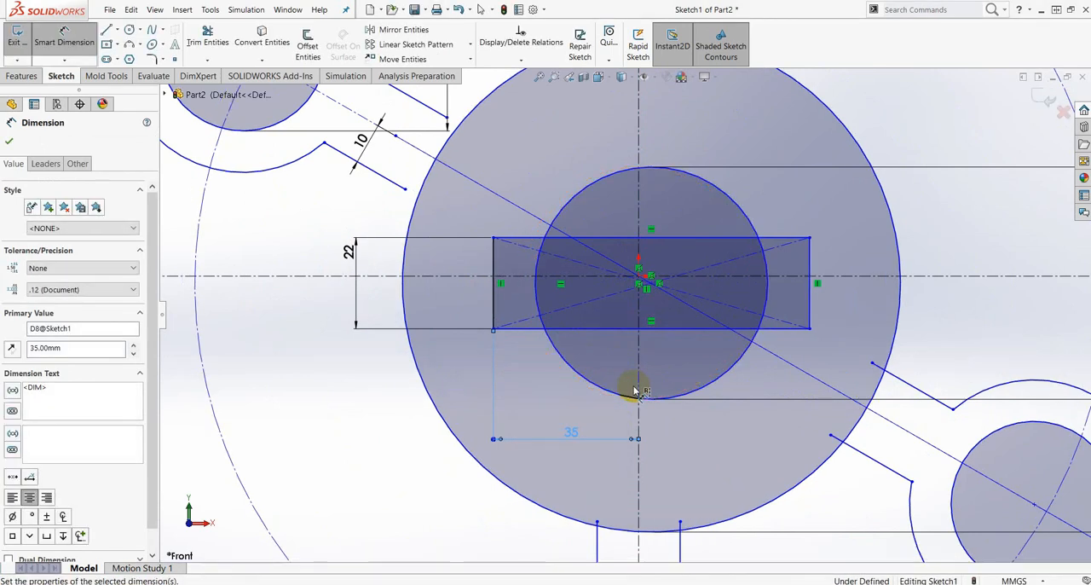
- Examine how the central circles and the rectangle are positioned relative to the sketch origin, and leave the dimension command
scroll(635, 310, down, 2)
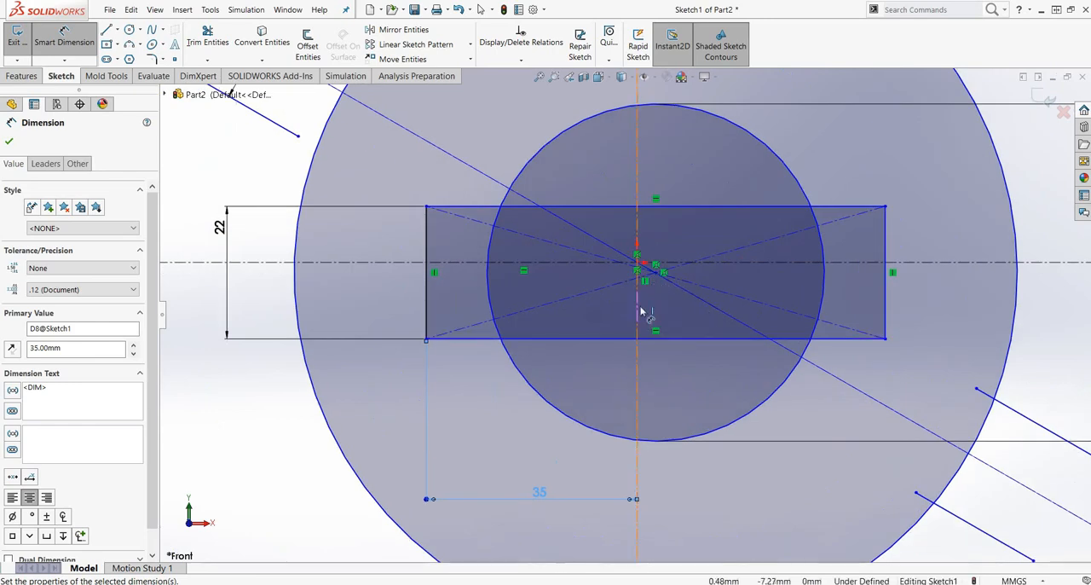
scroll(654, 284, down, 3)
scroll(679, 269, up, 1)
scroll(685, 273, up, 8)
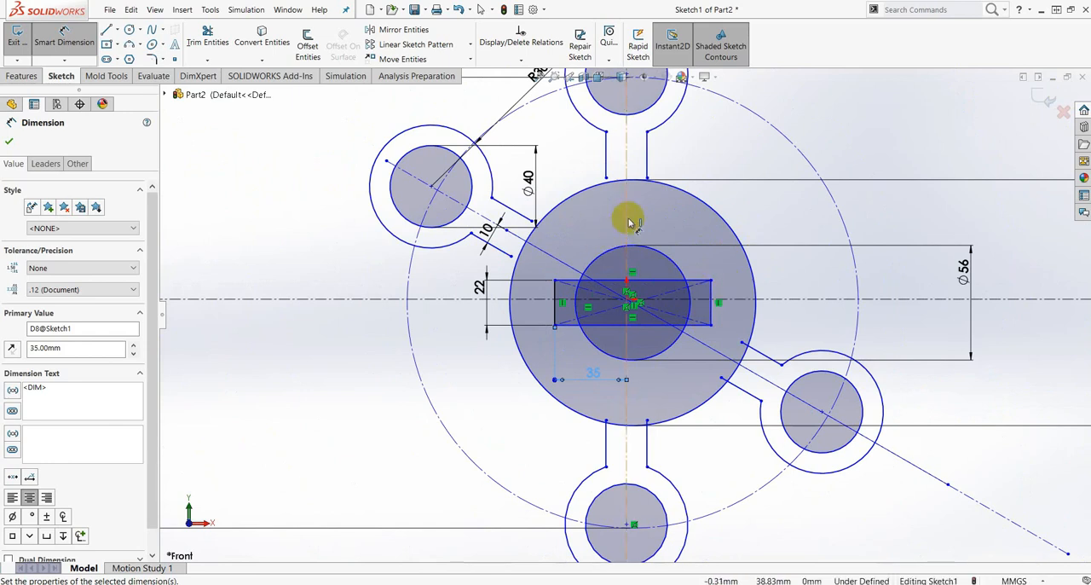
scroll(678, 317, down, 3)
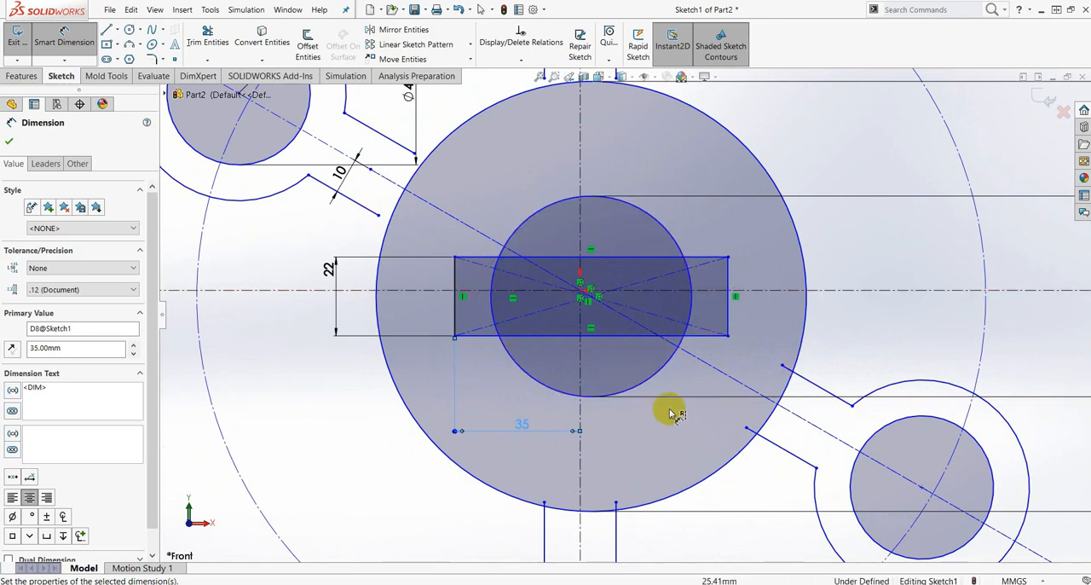
scroll(648, 448, up, 3)
scroll(656, 312, up, 2)
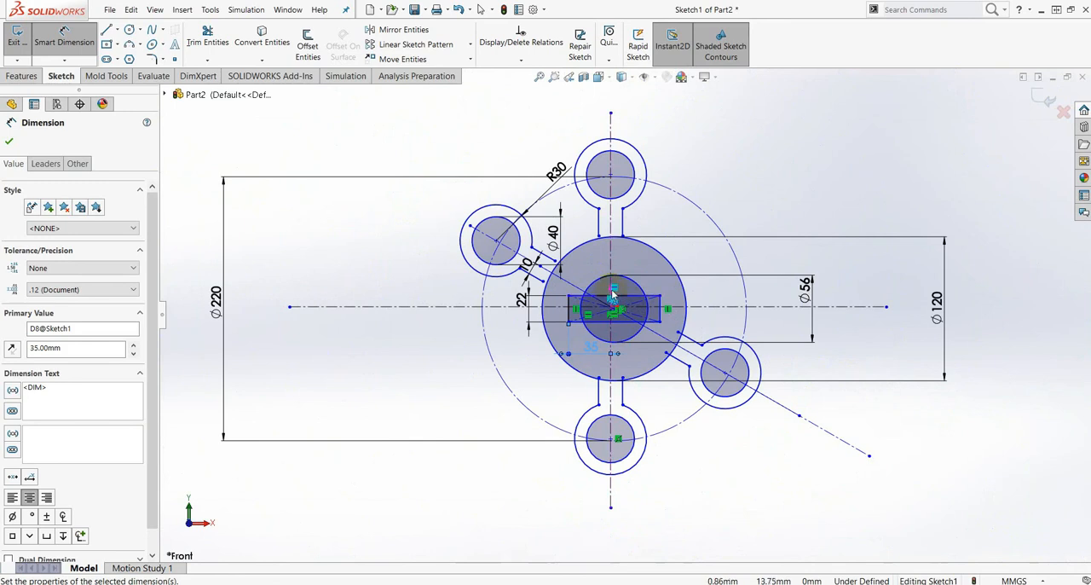
scroll(612, 294, down, 4)
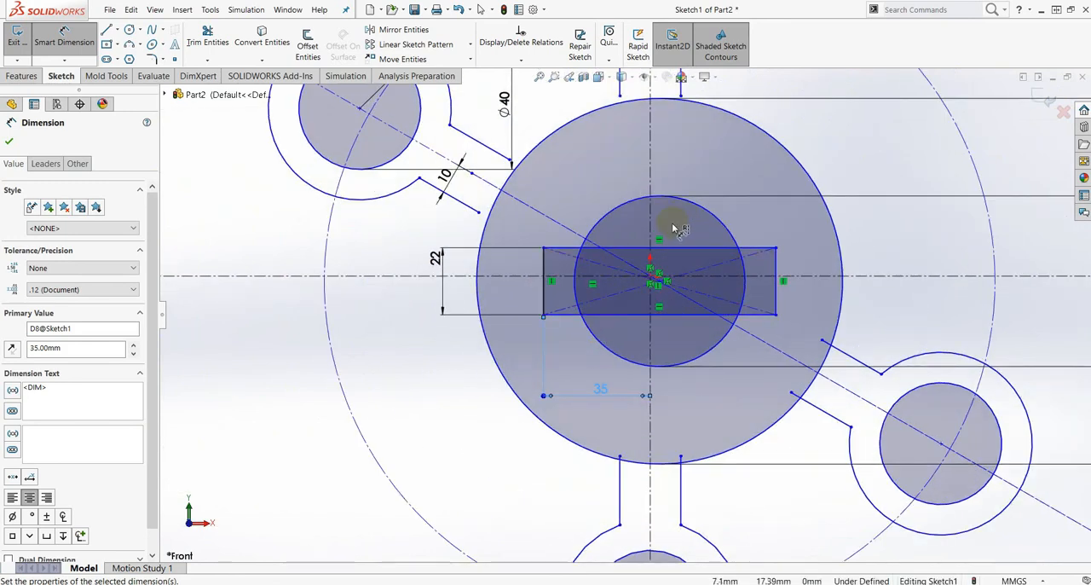
scroll(673, 228, down, 4)
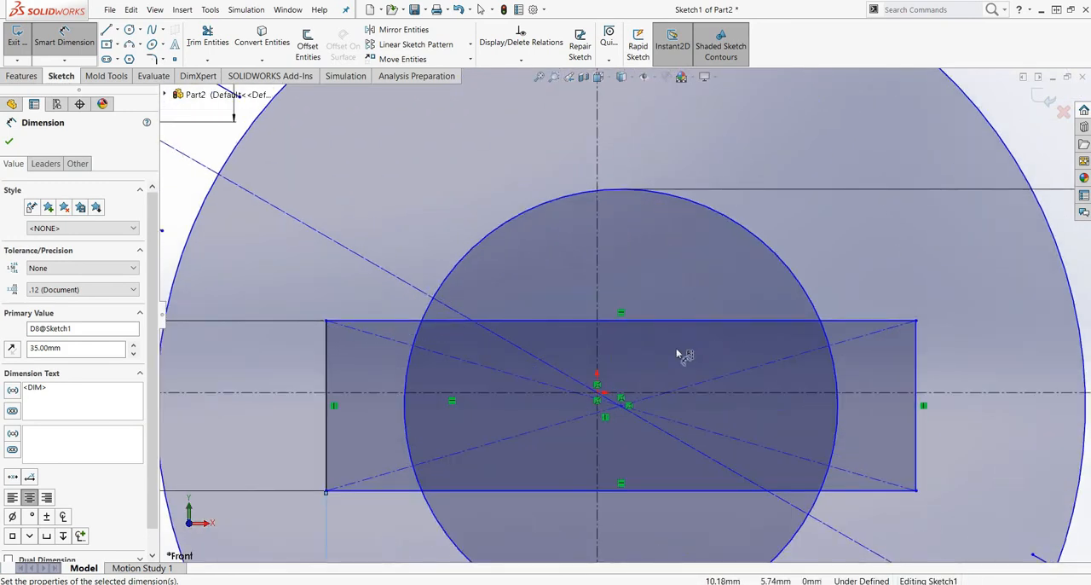
scroll(635, 369, up, 5)
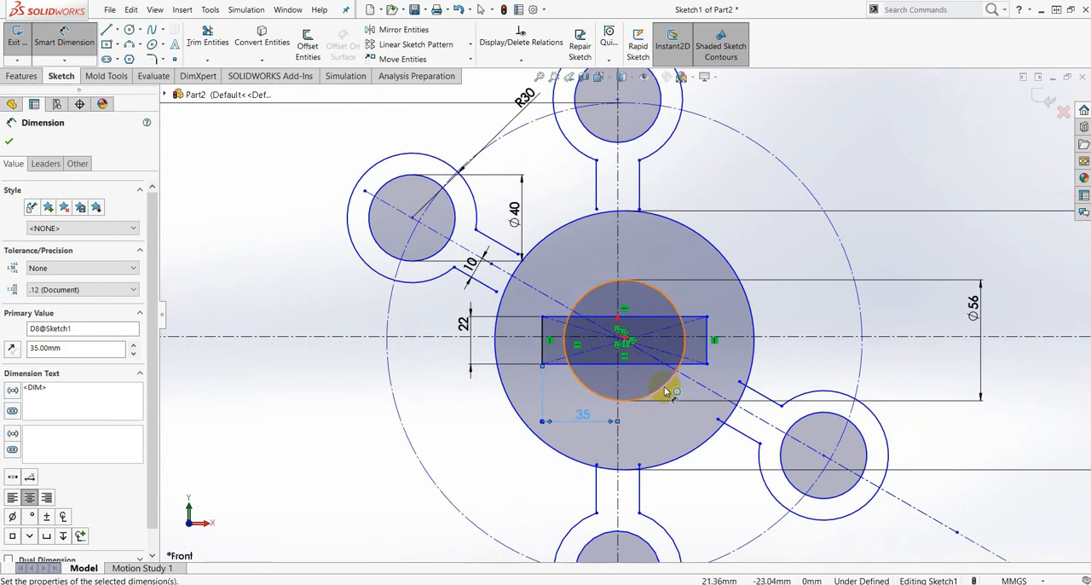
scroll(631, 260, down, 4)
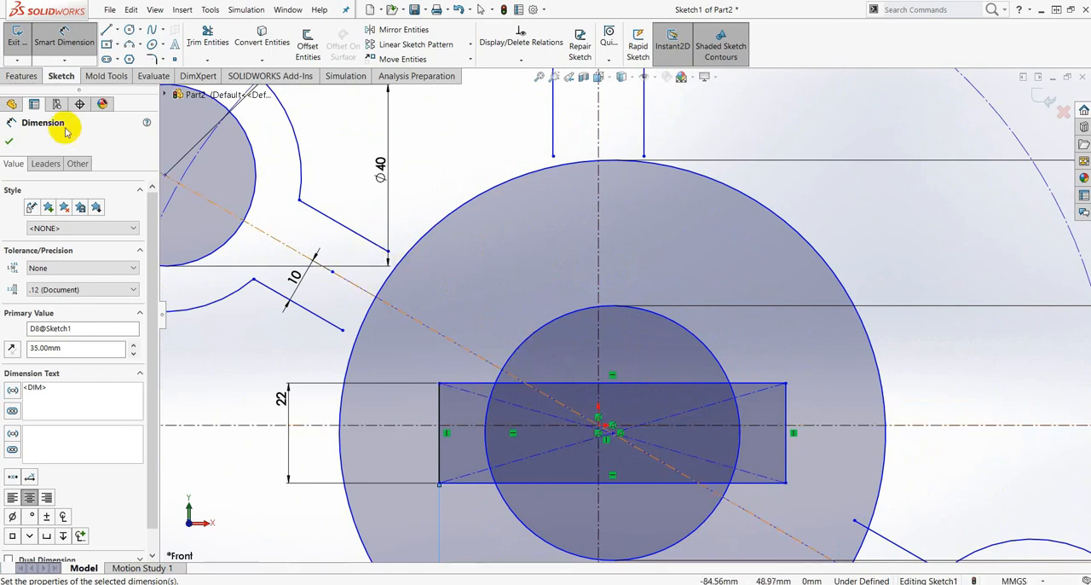
click(12, 144)
key(Escape)
- Add a Coincident relation between the shared center point of the rectangle and circles and the sketch origin
scroll(614, 385, up, 3)
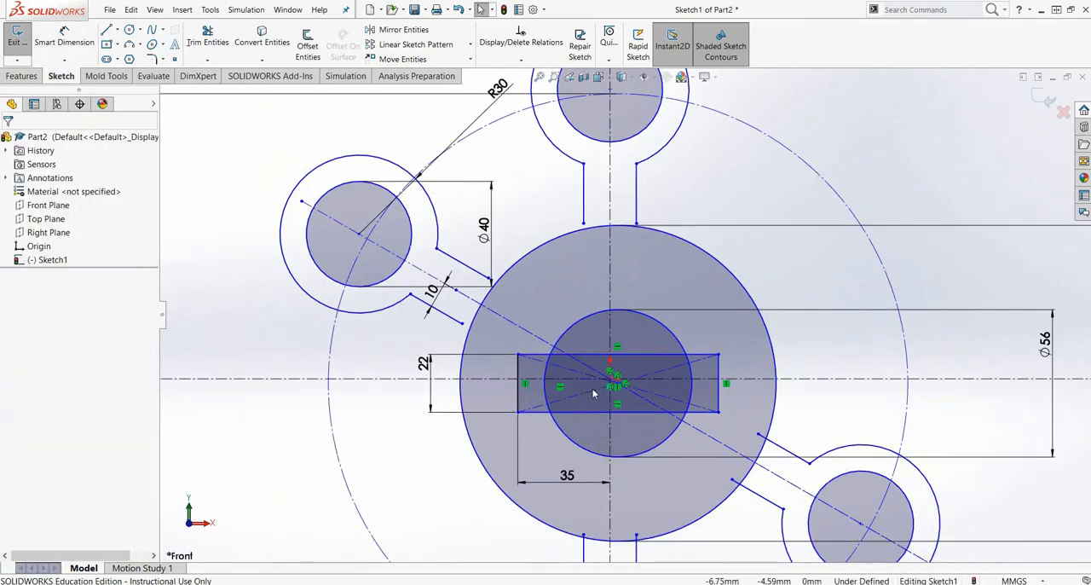
scroll(617, 383, down, 3)
scroll(617, 383, down, 4)
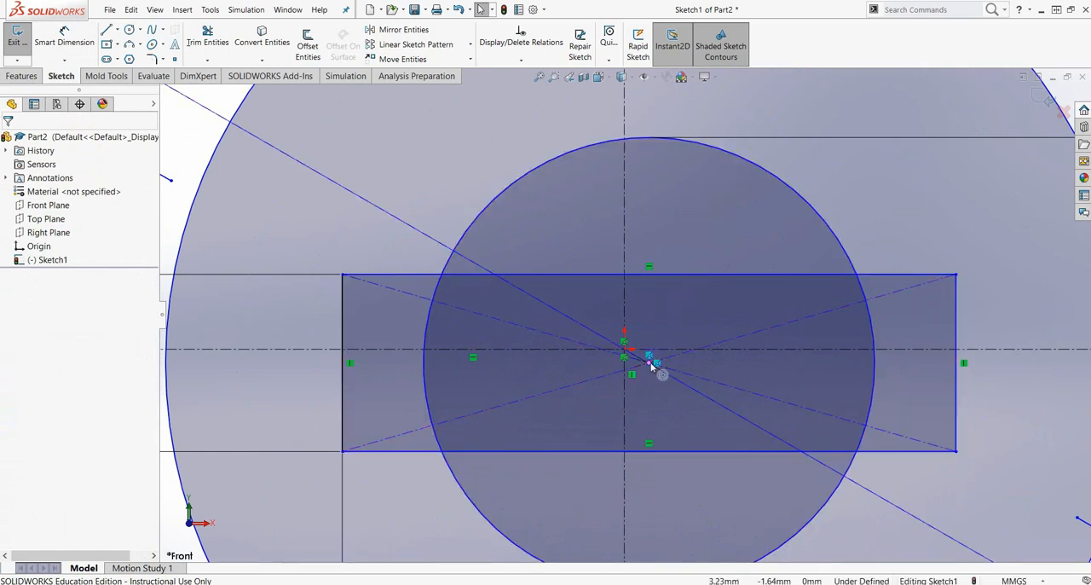
click(650, 364)
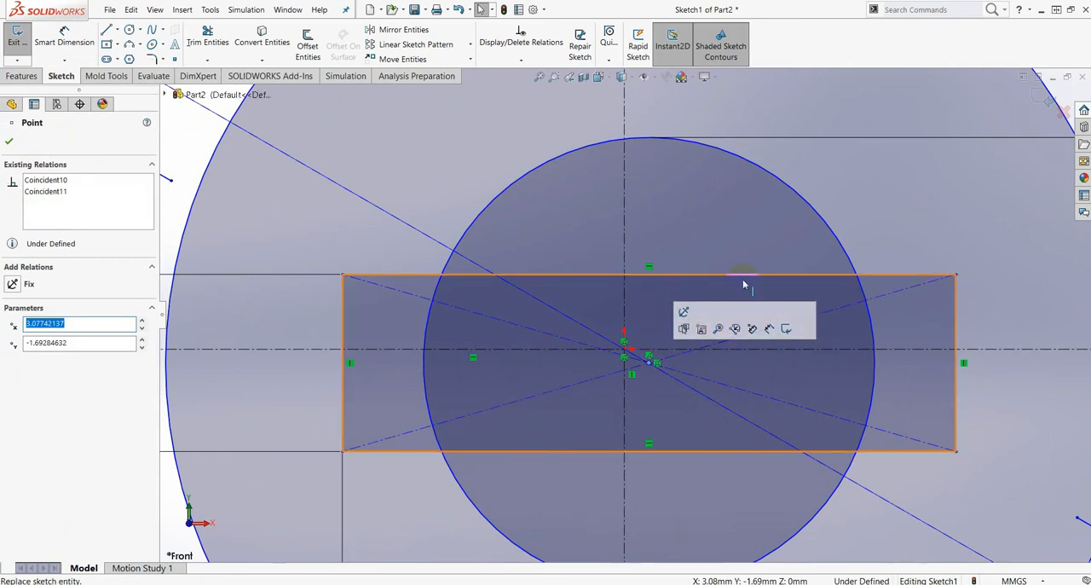
ctrl+click(625, 351)
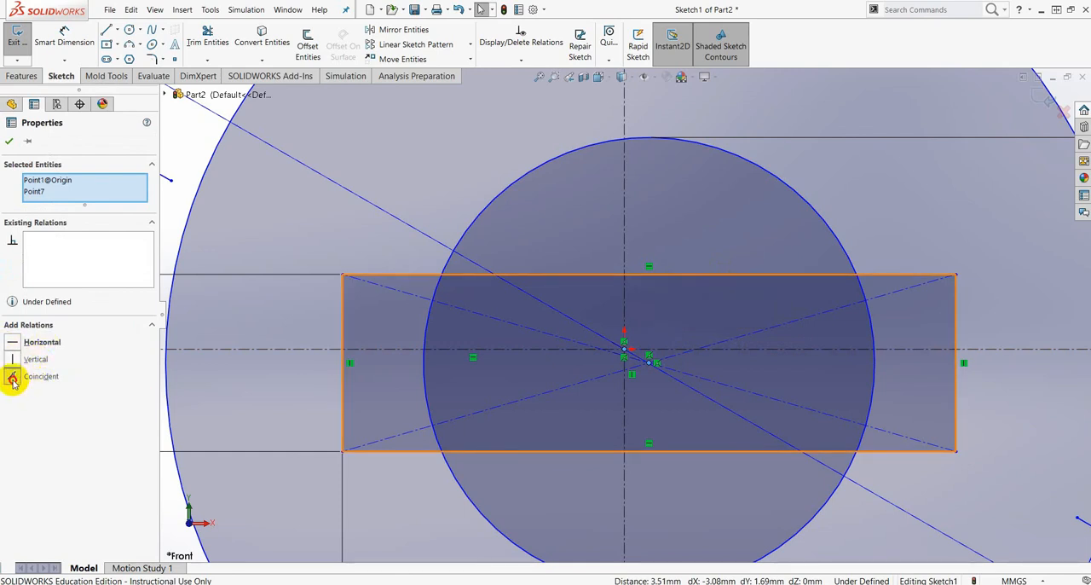
click(13, 377)
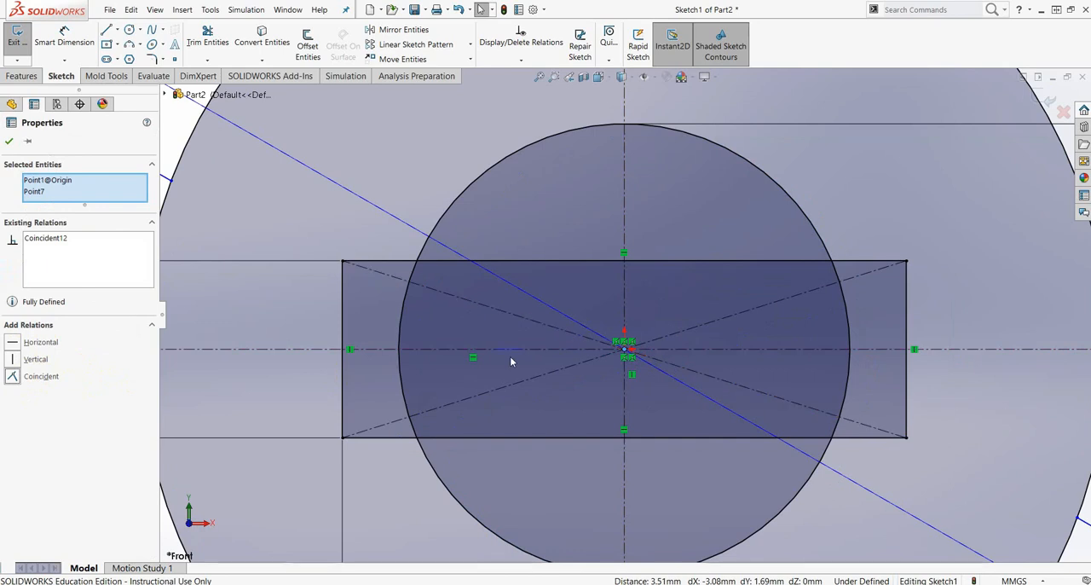
scroll(626, 337, up, 3)
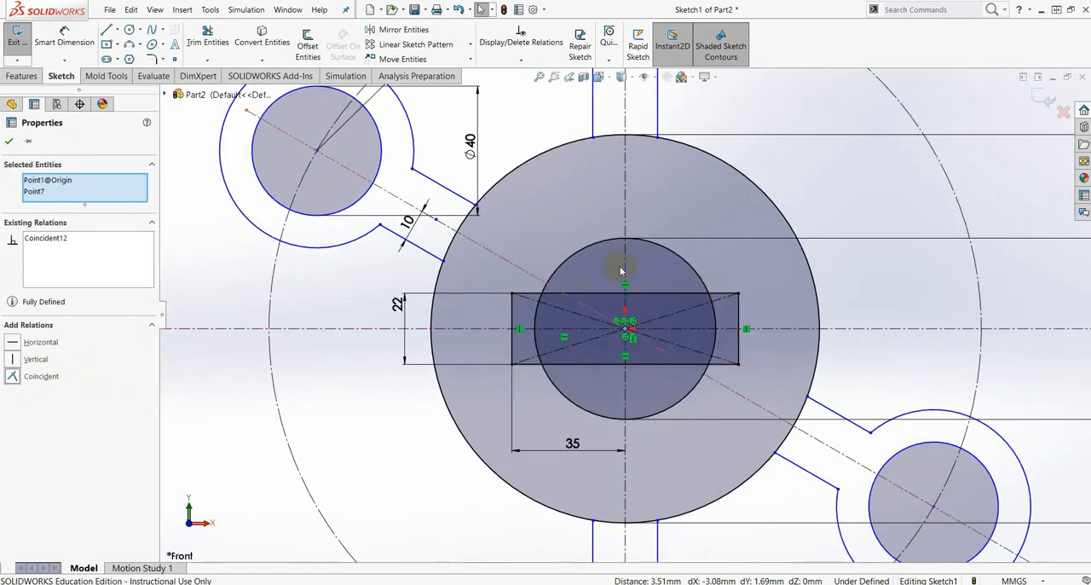
click(10, 146)
- Delete the rectangle's two diagonal construction lines
scroll(614, 332, down, 4)
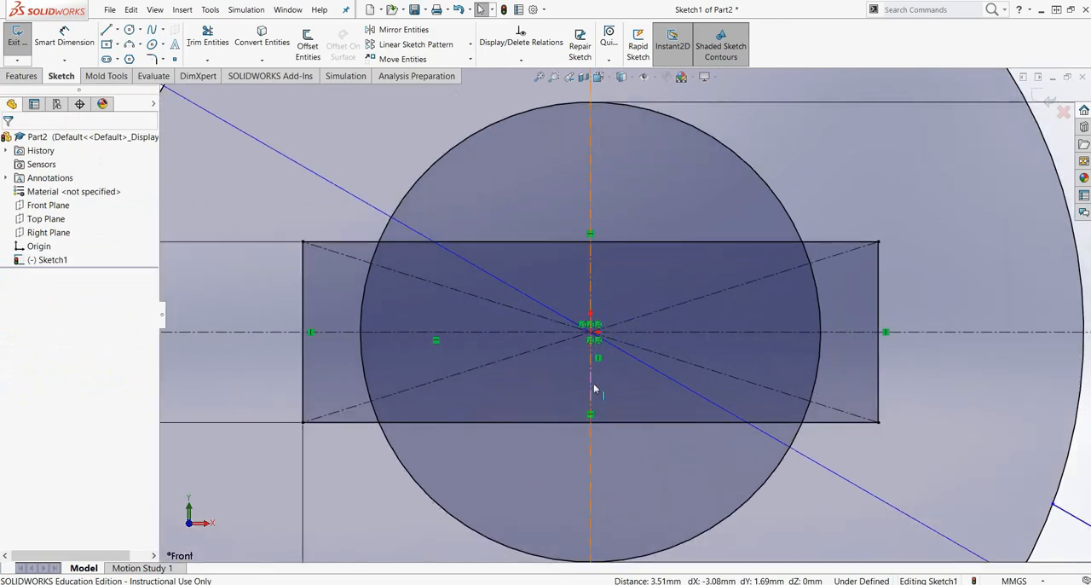
scroll(595, 390, up, 4)
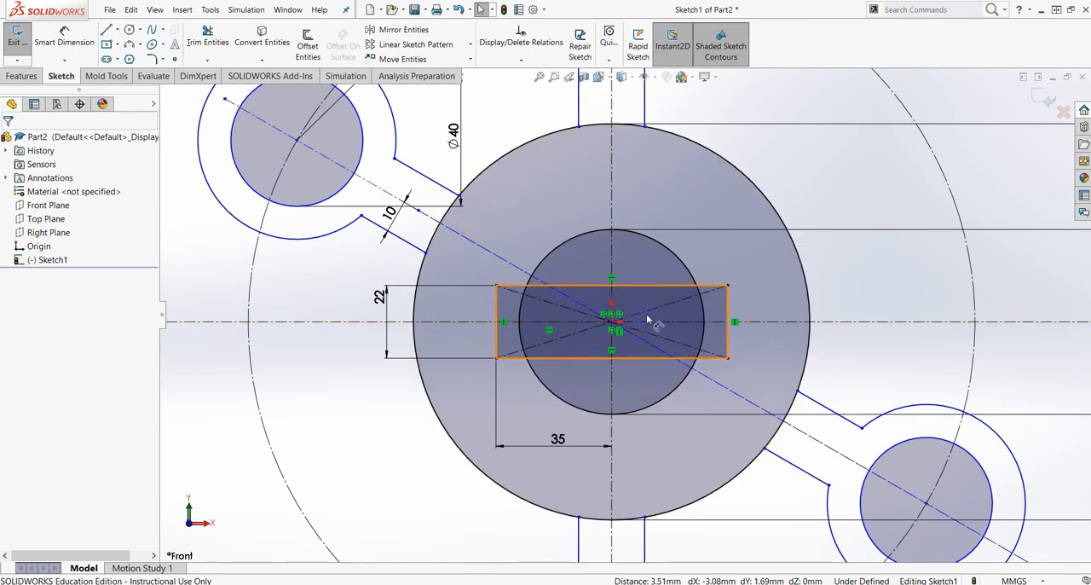
scroll(648, 341, down, 2)
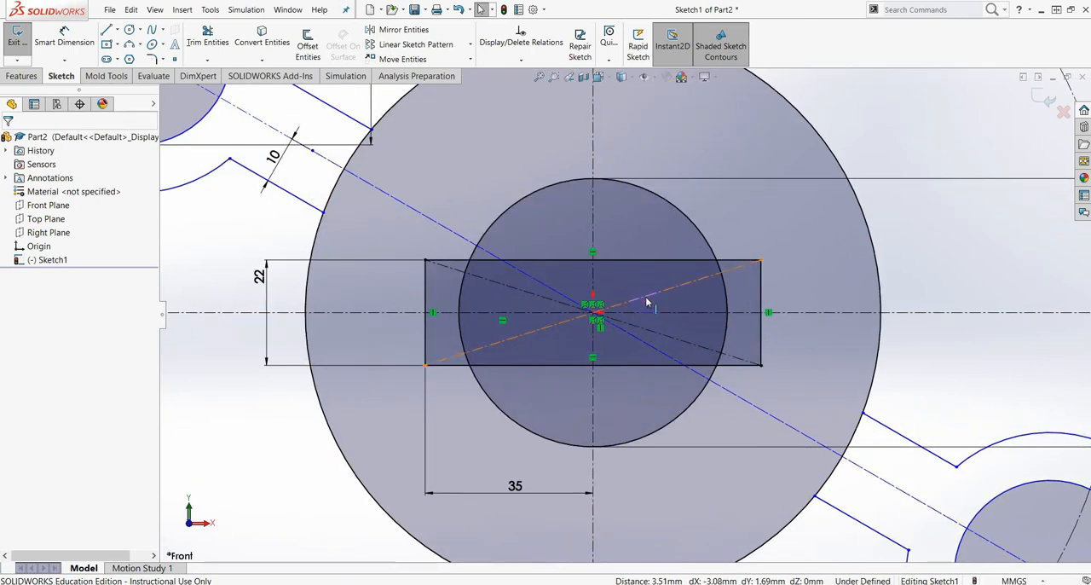
click(646, 299)
key(Delete)
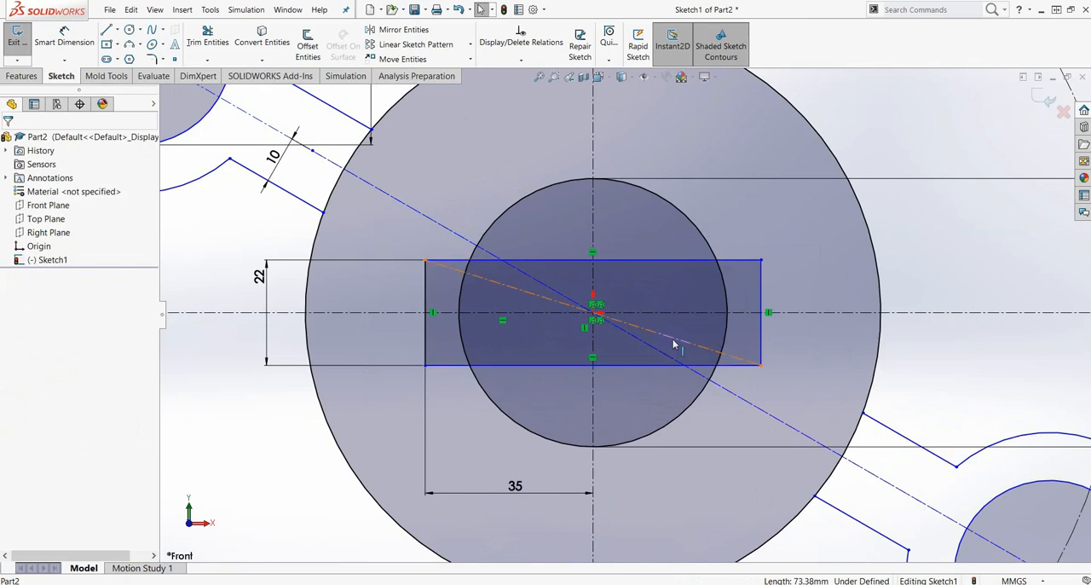
click(673, 342)
key(Delete)
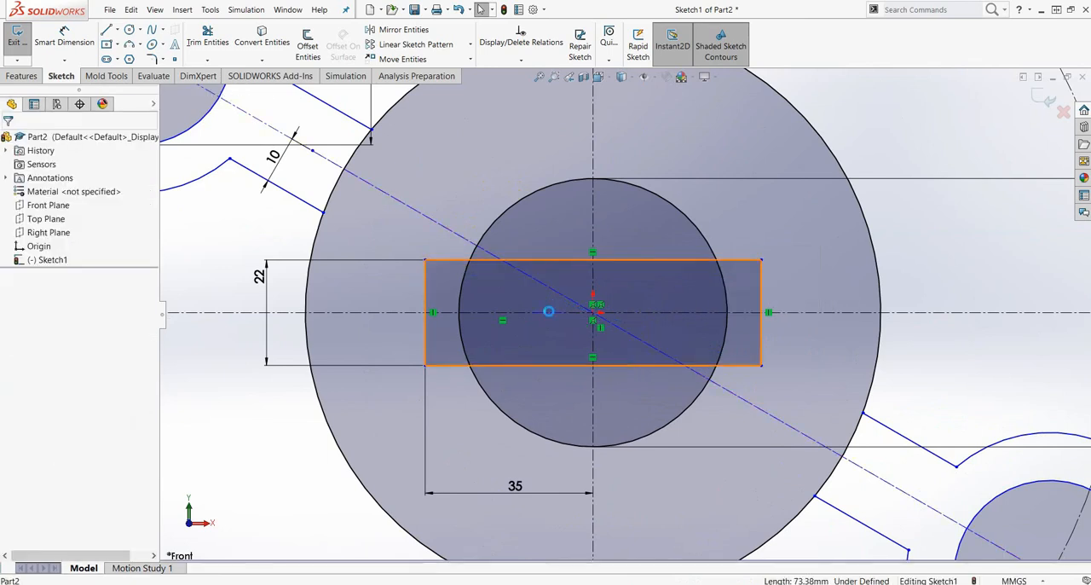
- Power trim the left arc of the 56 mm circle where it lies inside the rectangle
click(210, 60)
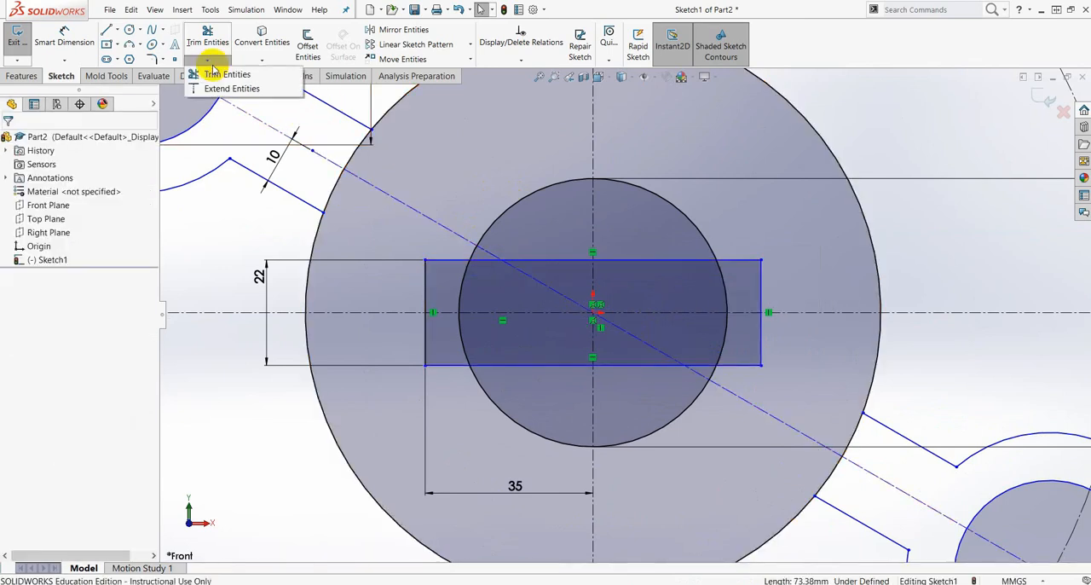
click(223, 75)
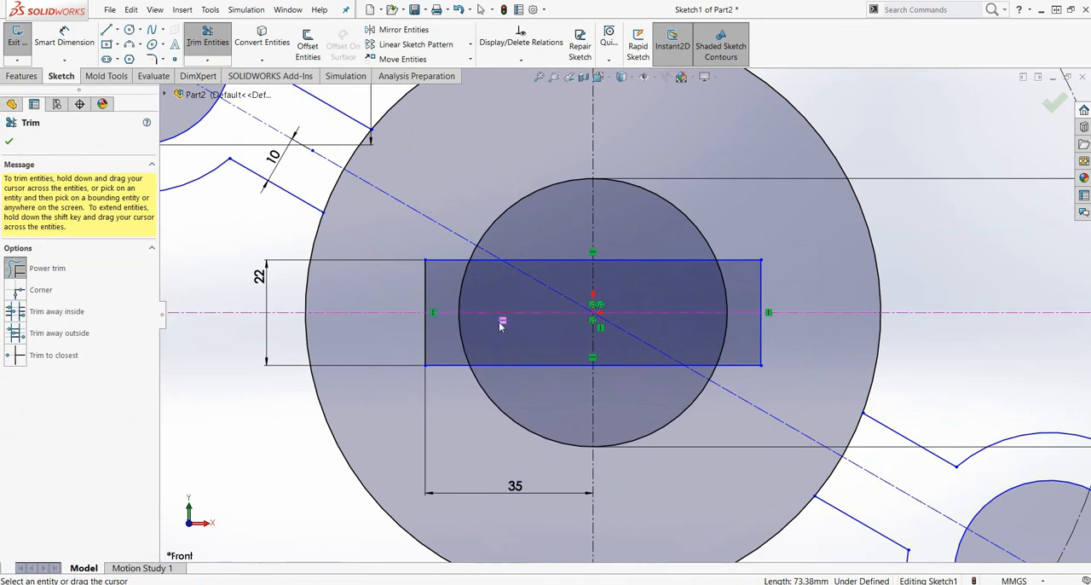
scroll(501, 324, down, 3)
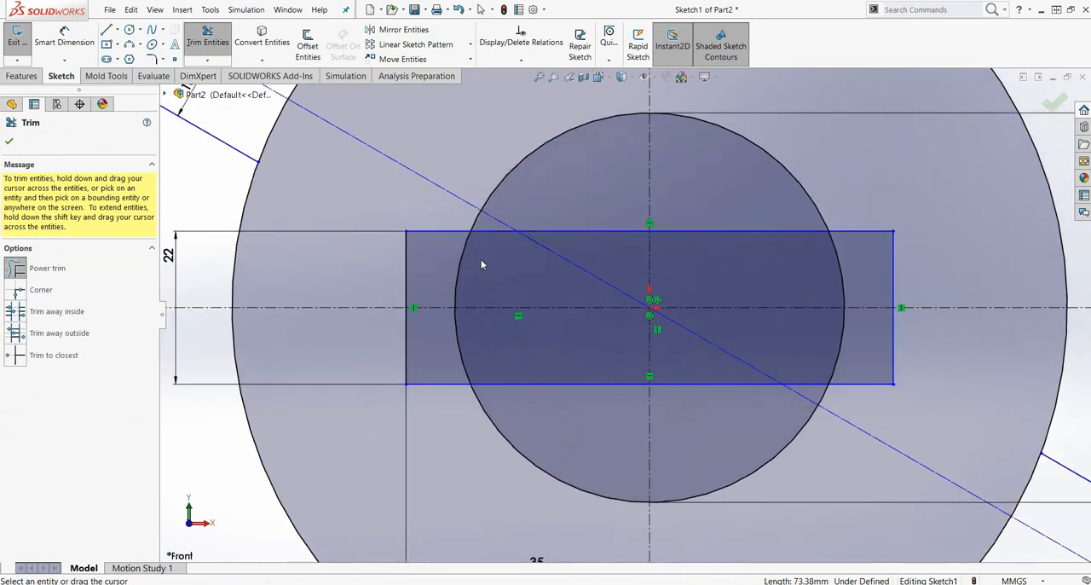
drag(434, 263, 470, 282)
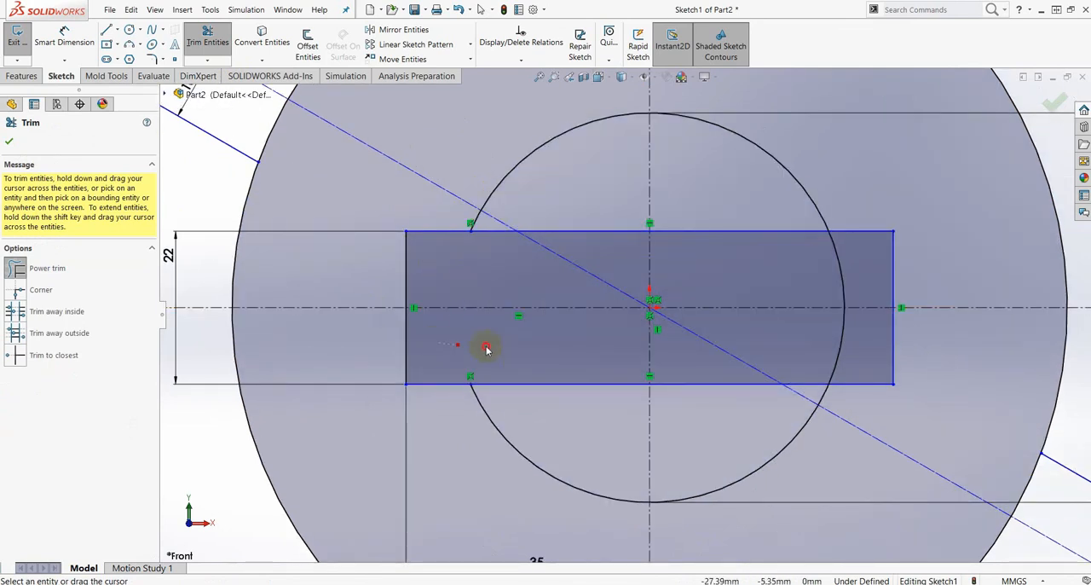
- Trim away the portions of the rectangle's upper and lower edges that lie inside the 56 mm circle
drag(569, 353, 587, 409)
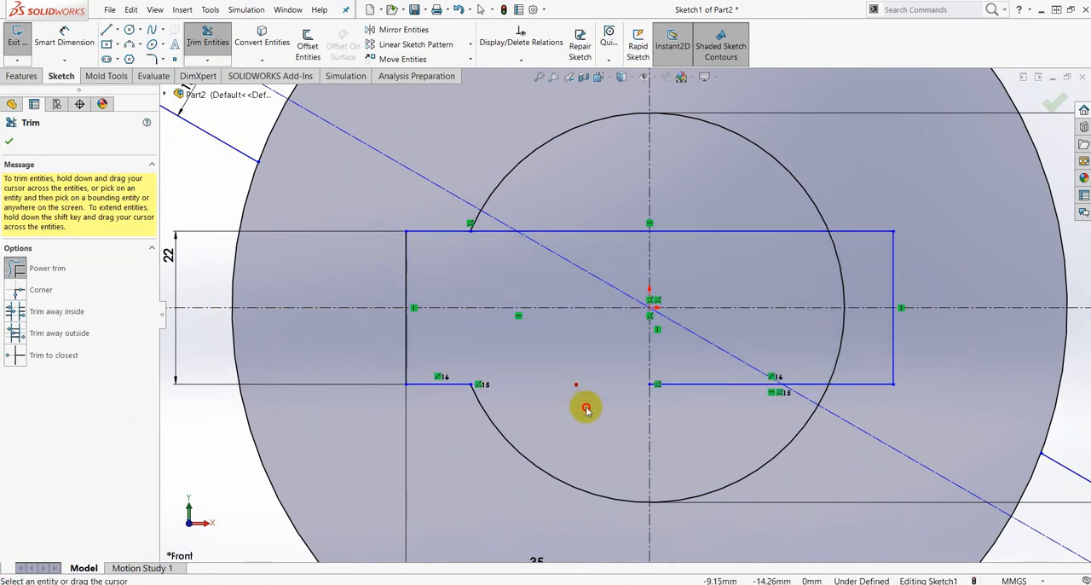
mouse_move(711, 366)
mouse_down()
mouse_move(711, 402)
mouse_move(810, 356)
mouse_move(811, 391)
mouse_up()
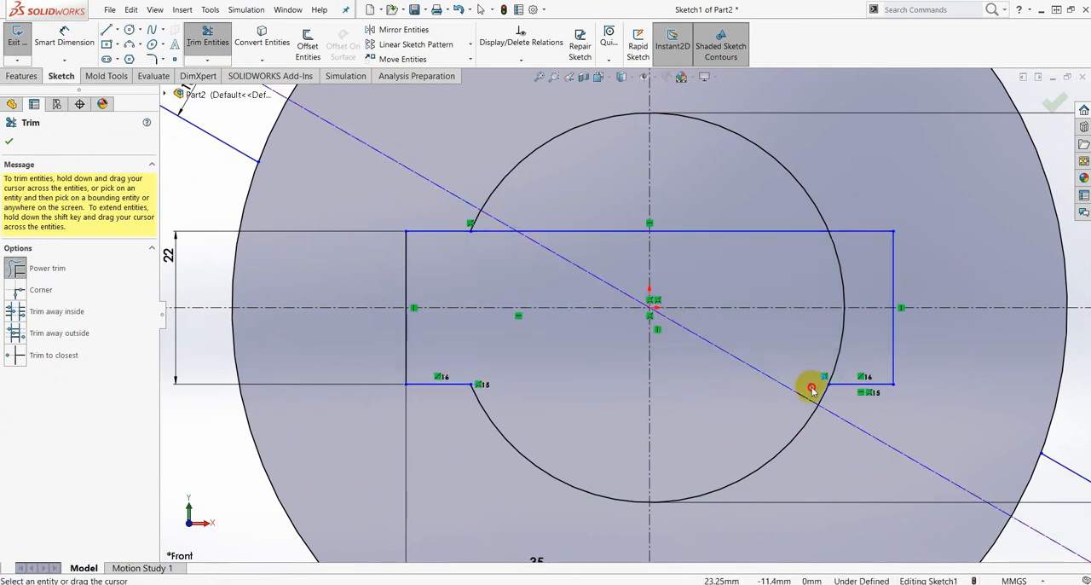
mouse_move(755, 223)
mouse_down()
mouse_move(763, 264)
mouse_move(608, 202)
mouse_move(599, 254)
mouse_up()
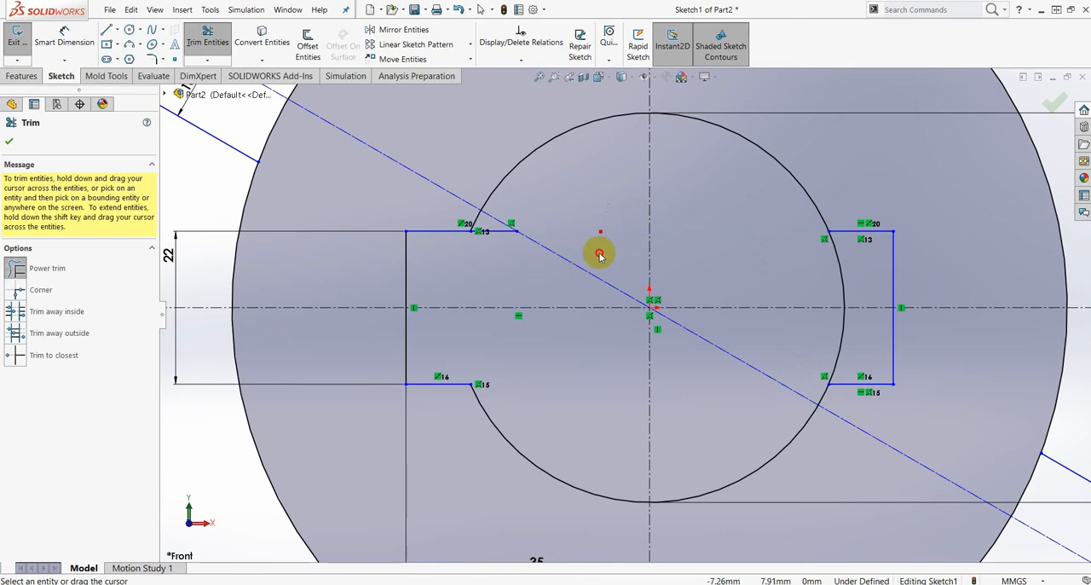
scroll(517, 233, down, 5)
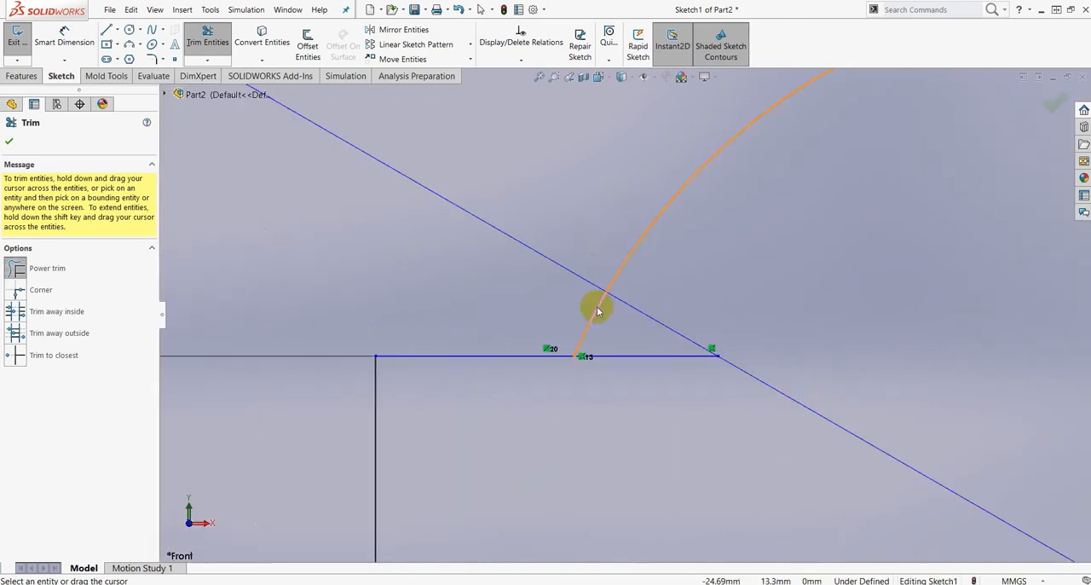
drag(628, 341, 653, 382)
scroll(653, 383, up, 2)
scroll(864, 414, up, 8)
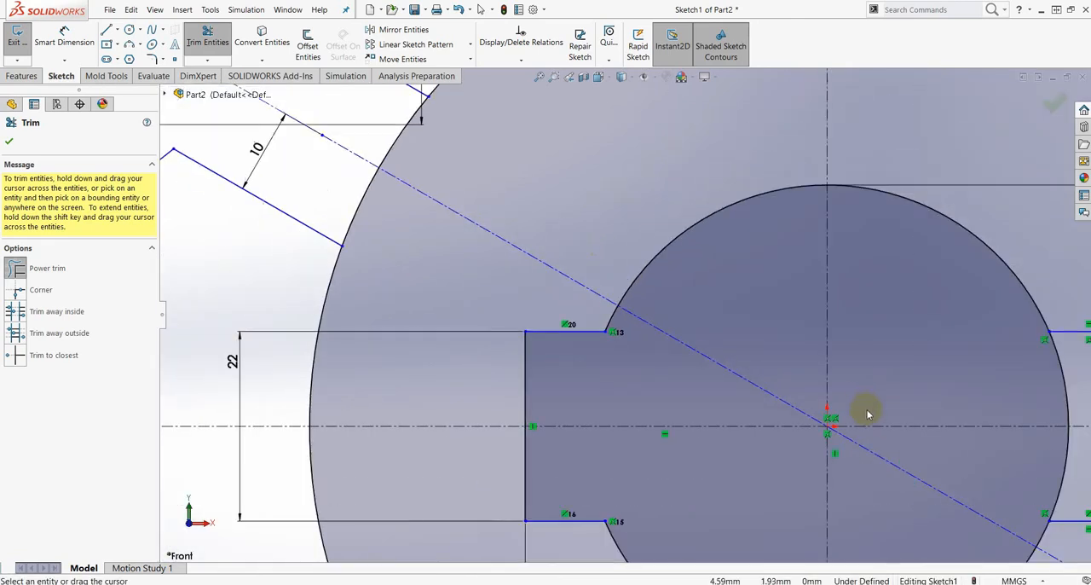
scroll(790, 366, down, 3)
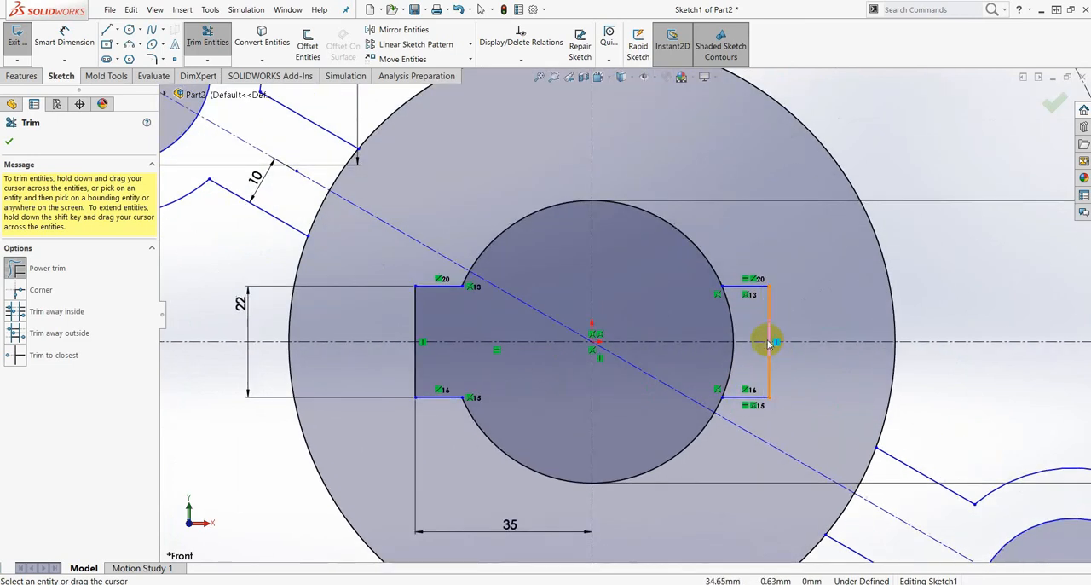
- Power trim the right arc of the 56 mm circle where it lies inside the rectangle, and finish trimming
scroll(724, 320, down, 3)
mouse_move(701, 311)
mouse_down()
mouse_move(688, 404)
mouse_move(723, 416)
mouse_up()
scroll(616, 410, up, 2)
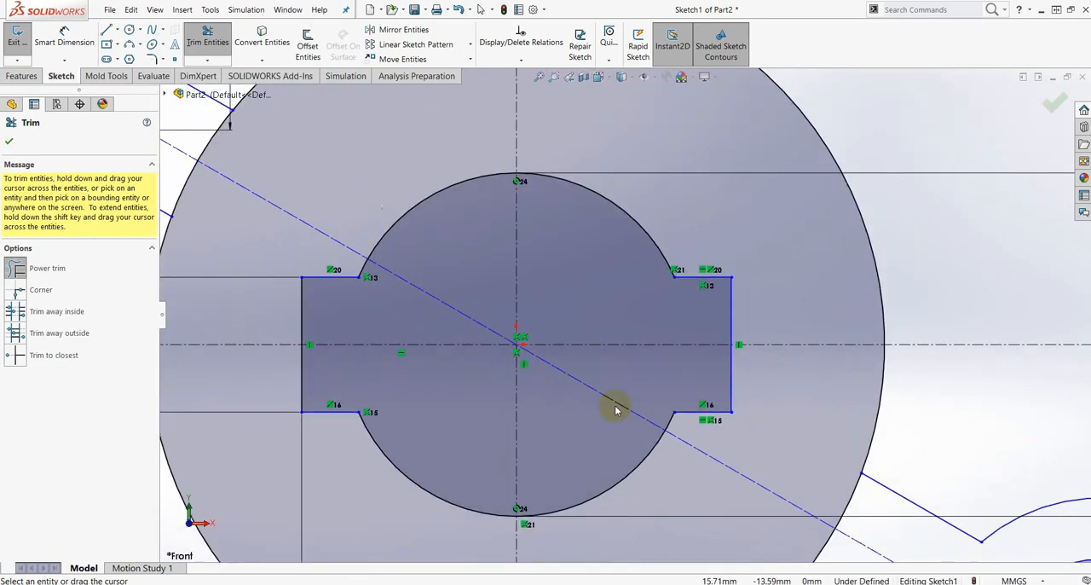
scroll(616, 410, up, 5)
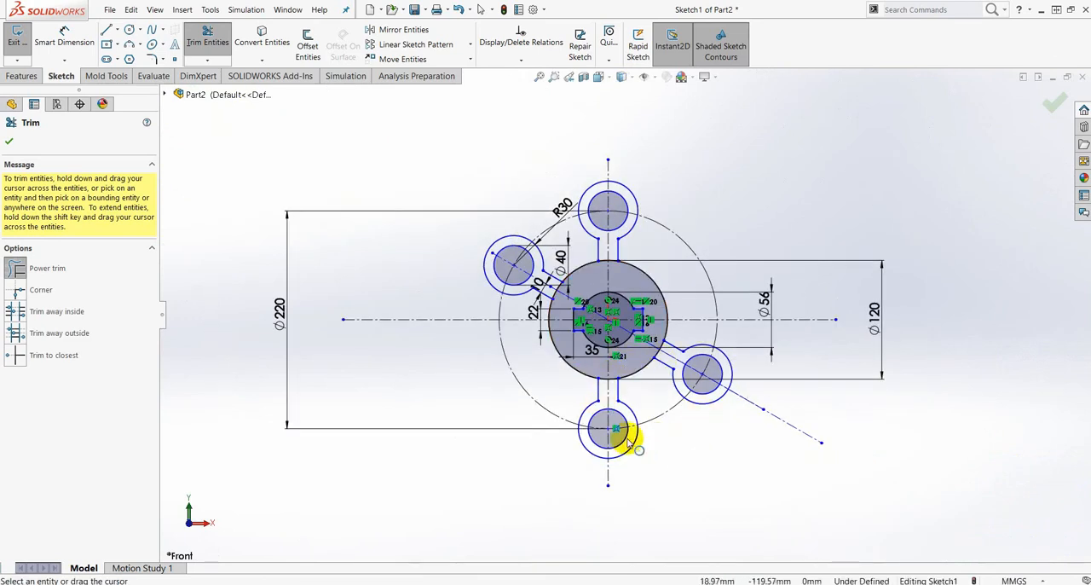
click(12, 139)
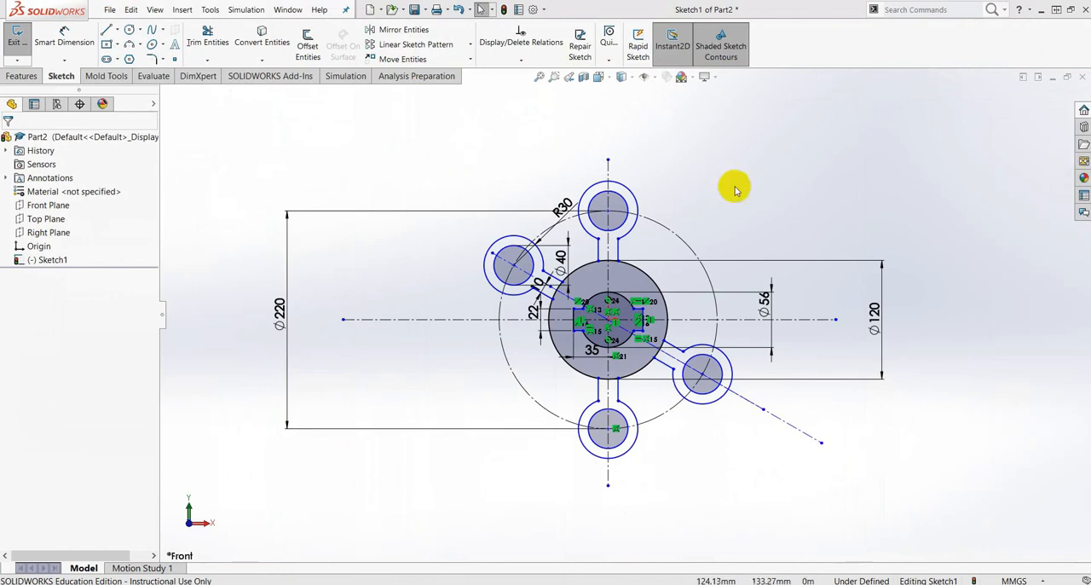
scroll(616, 409, up, 3)
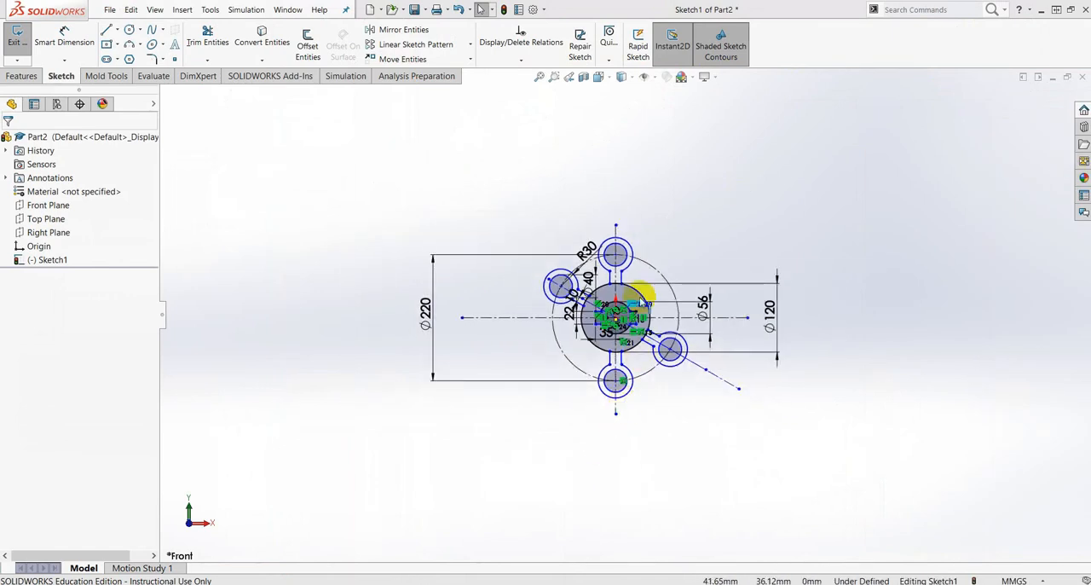
scroll(635, 365, down, 2)
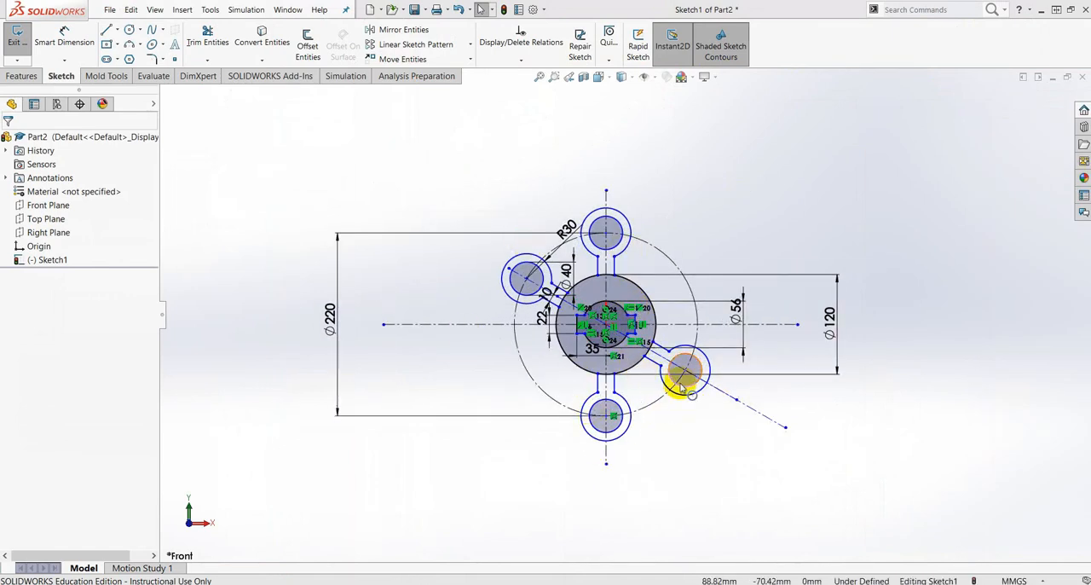
scroll(669, 354, down, 3)
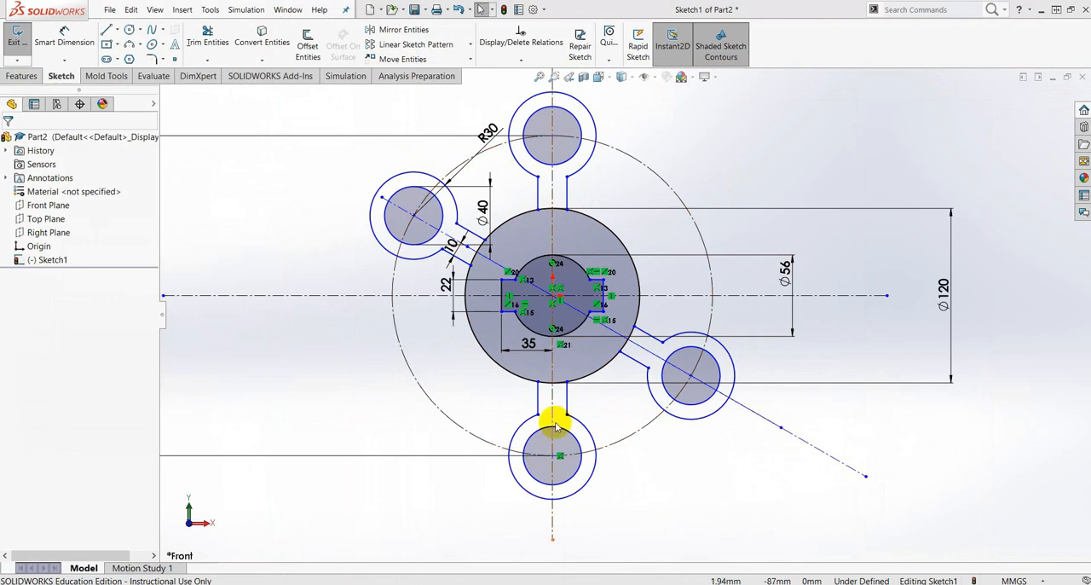
scroll(581, 482, up, 2)
scroll(643, 313, up, 2)
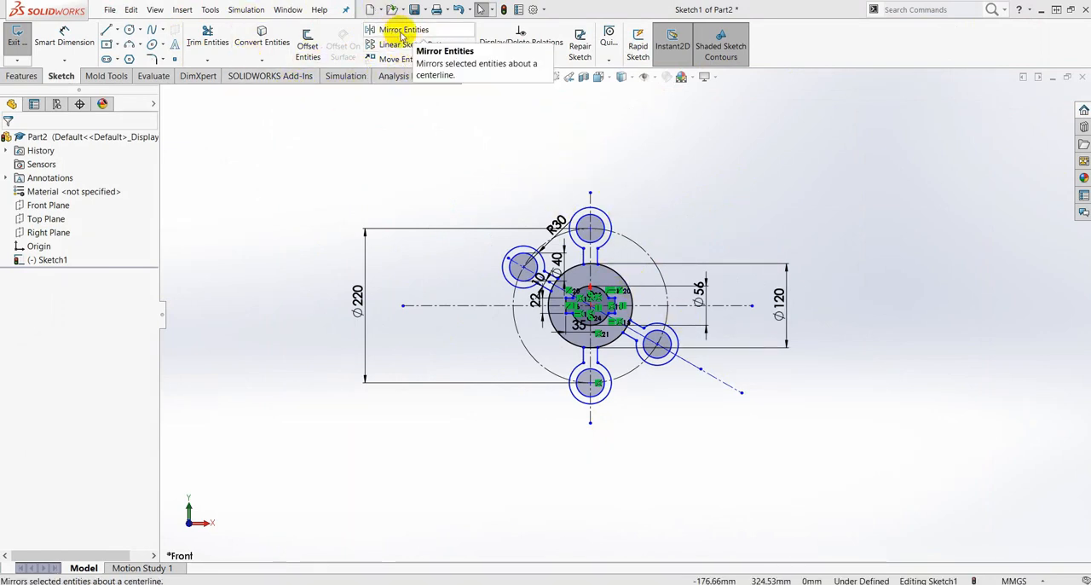
click(469, 43)
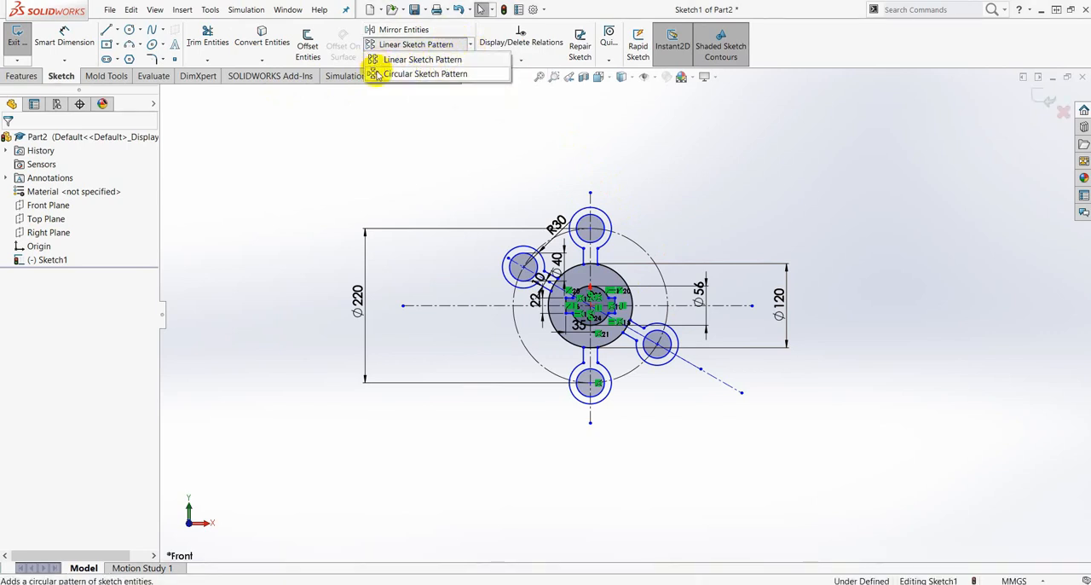
click(610, 169)
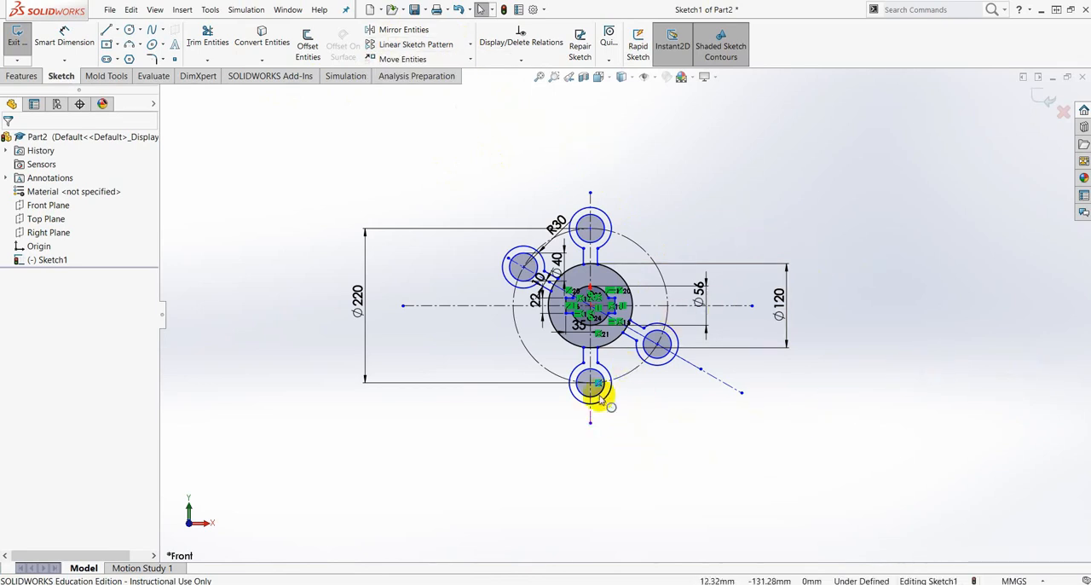
scroll(588, 297, down, 3)
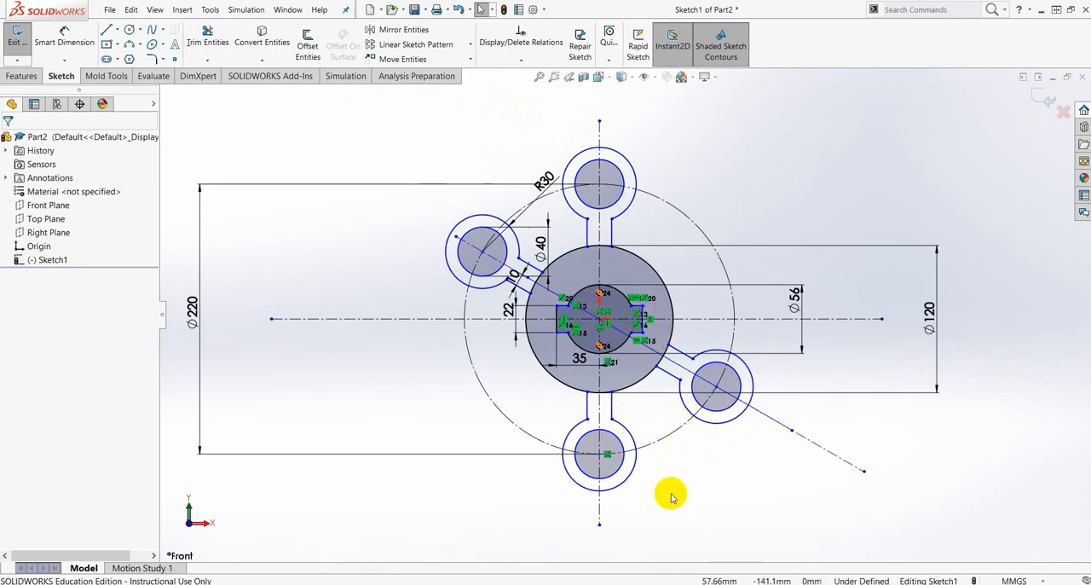